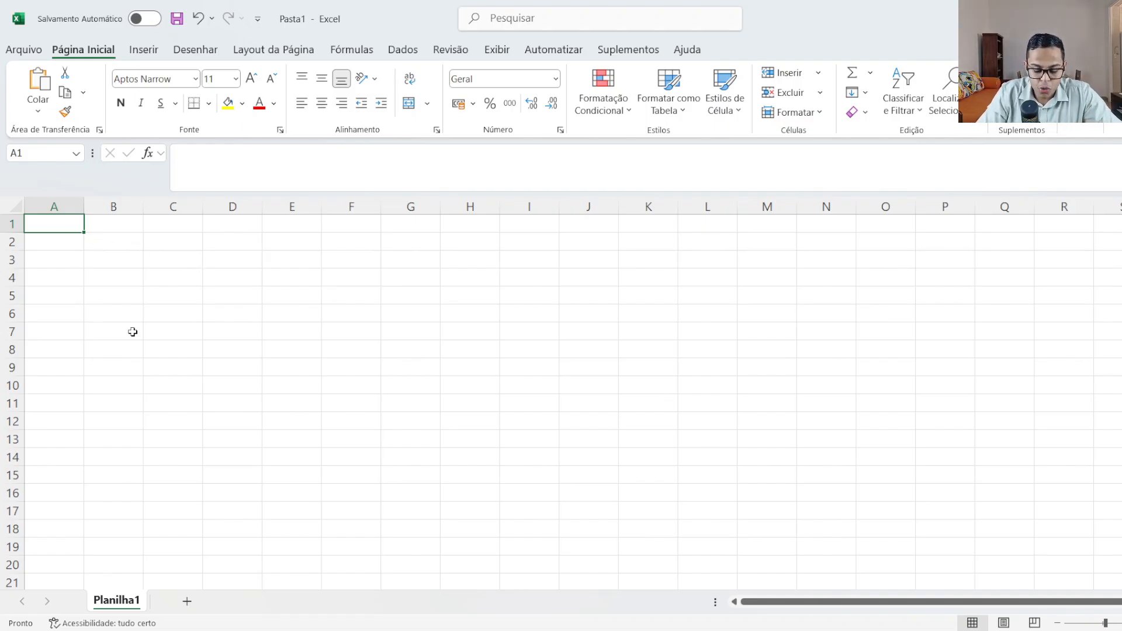
Step: Enter the label "Área exata" in A1 and the value 21 in B1
text(n)
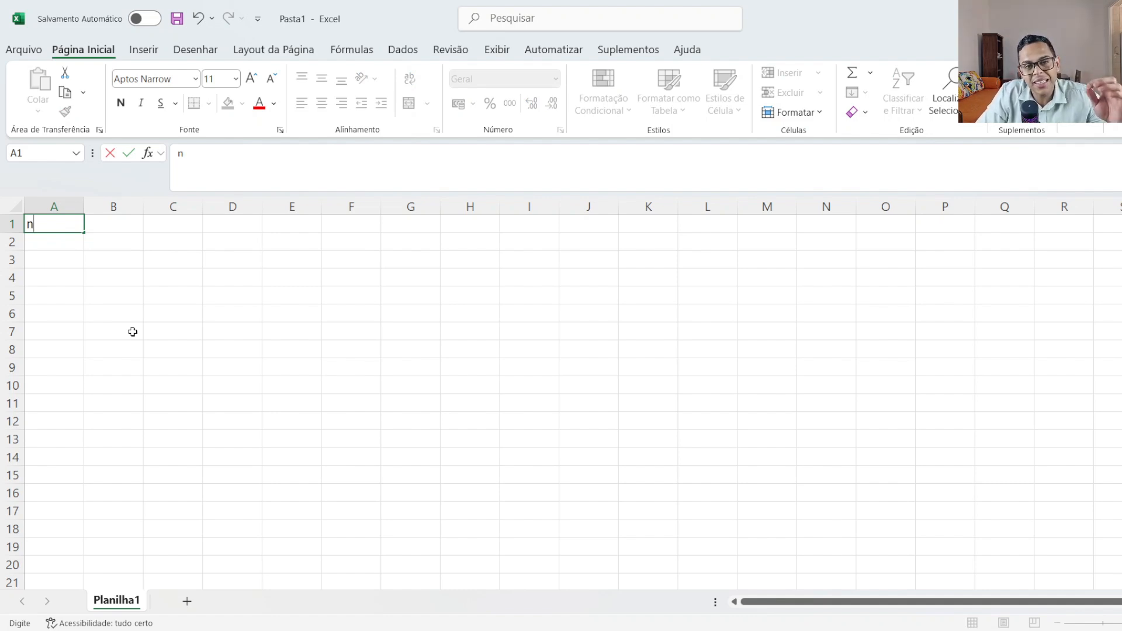
key(BackSpace)
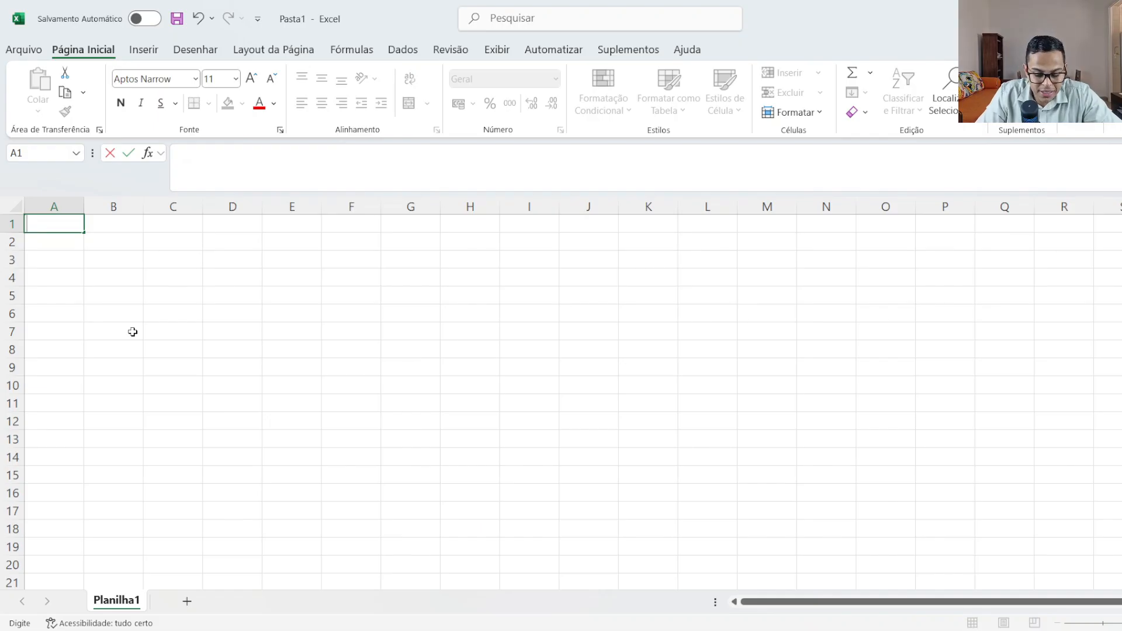
text(Área e)
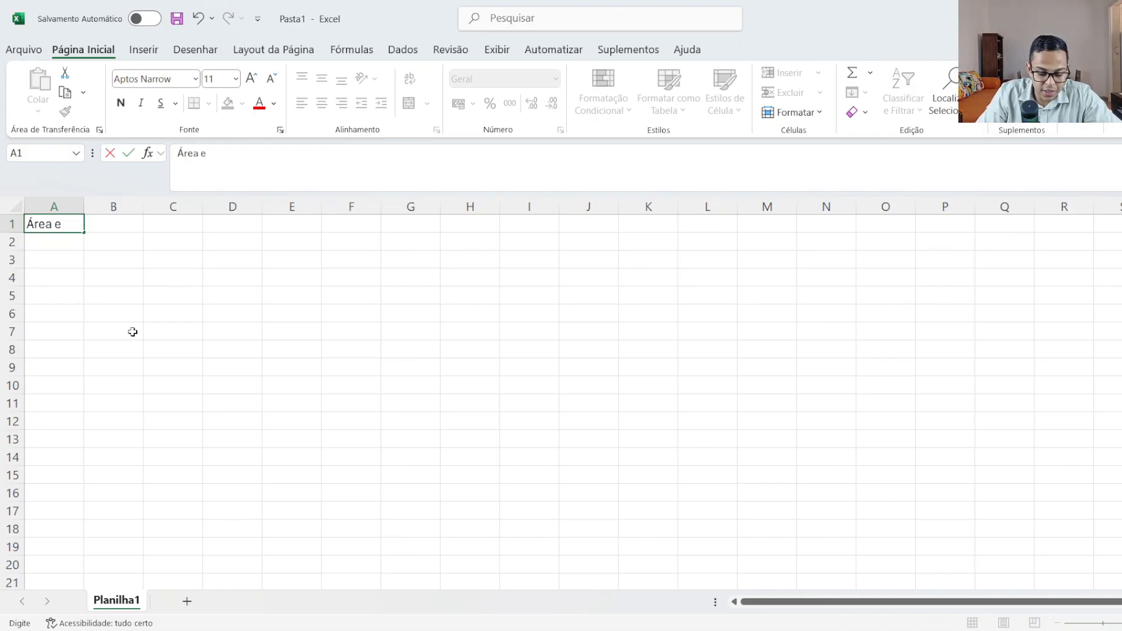
text(xata)
key(Tab)
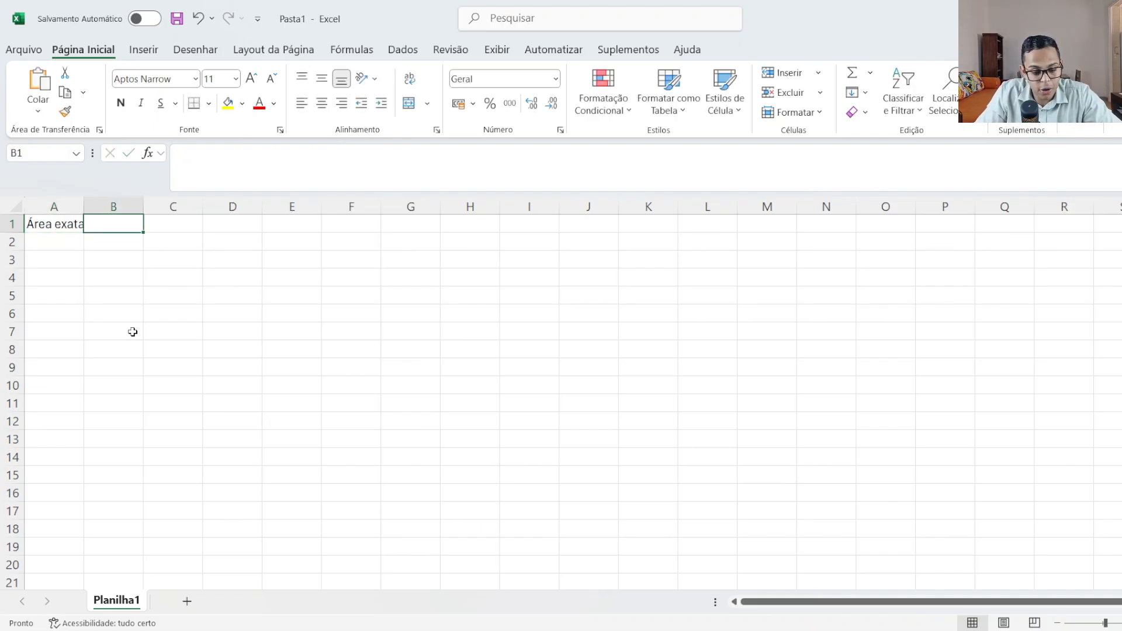
text(21)
click(133, 331)
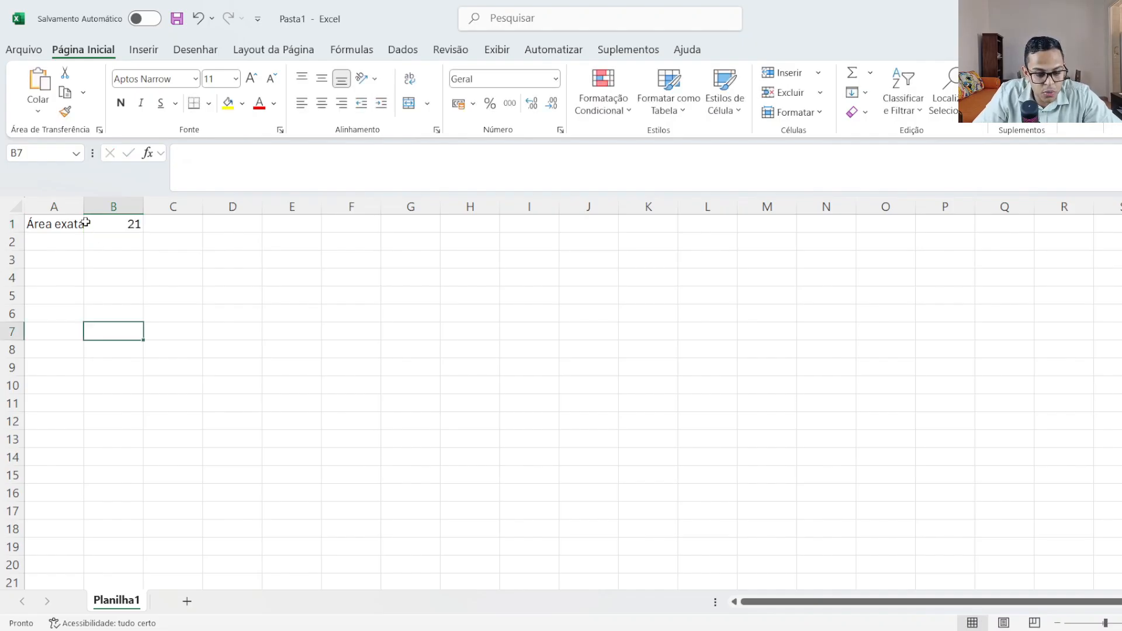
Step: Widen column A to roughly three times its width and center the contents of columns A through J
drag(84, 208, 233, 209)
drag(163, 207, 743, 206)
click(321, 104)
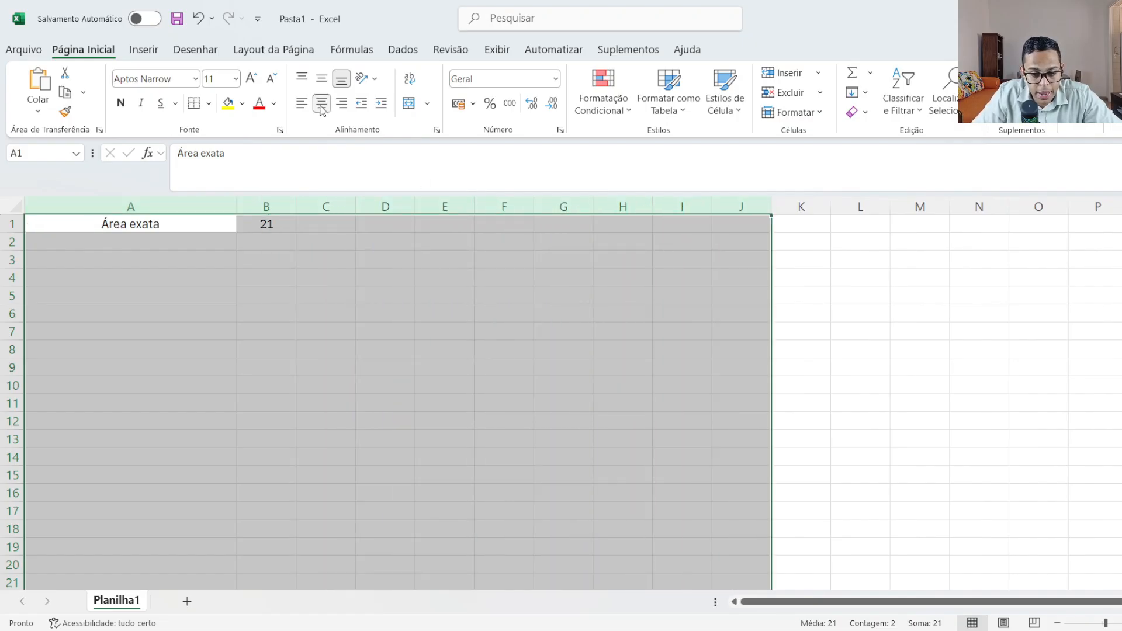
Step: Label A2 as "n", fill B2 with yellow and enter 3 in it
click(139, 241)
text(n)
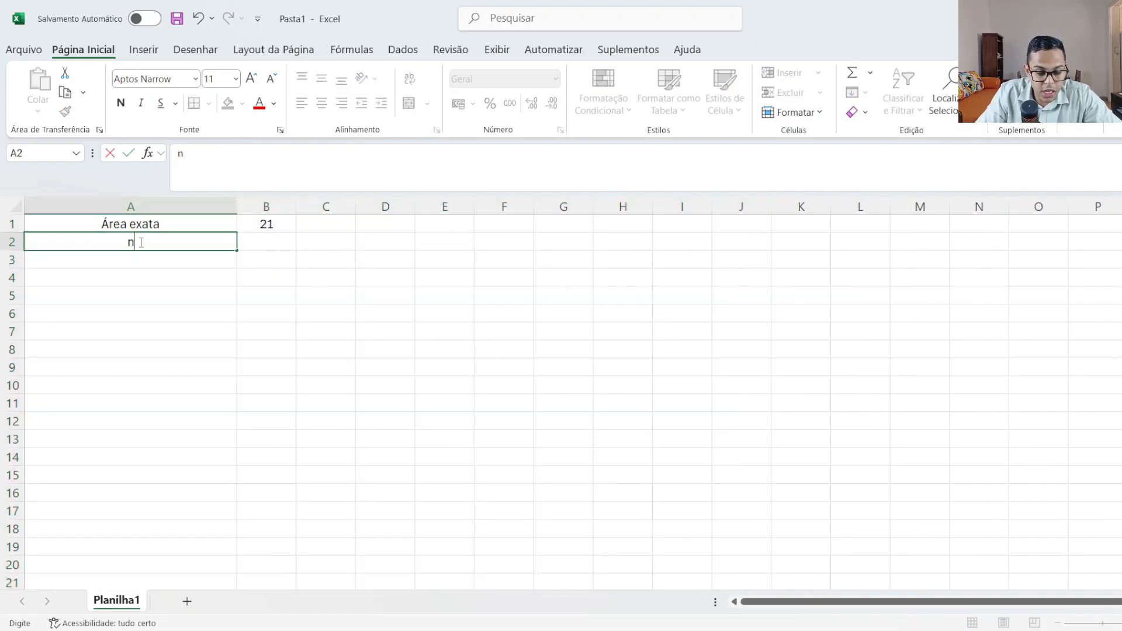
click(266, 241)
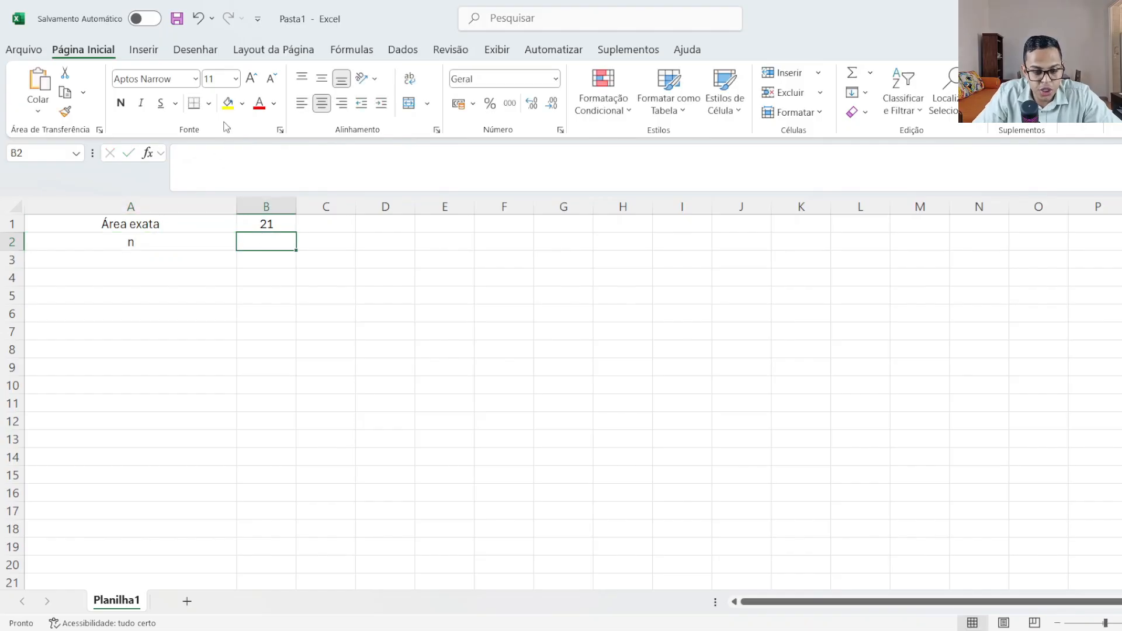
click(228, 106)
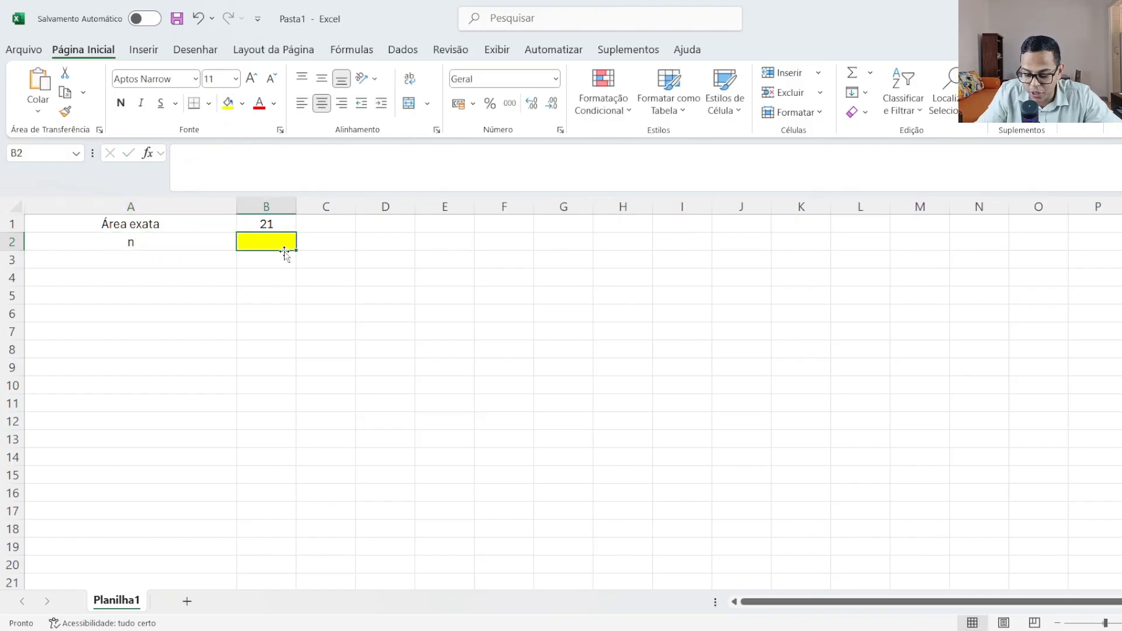
text(3)
click(183, 261)
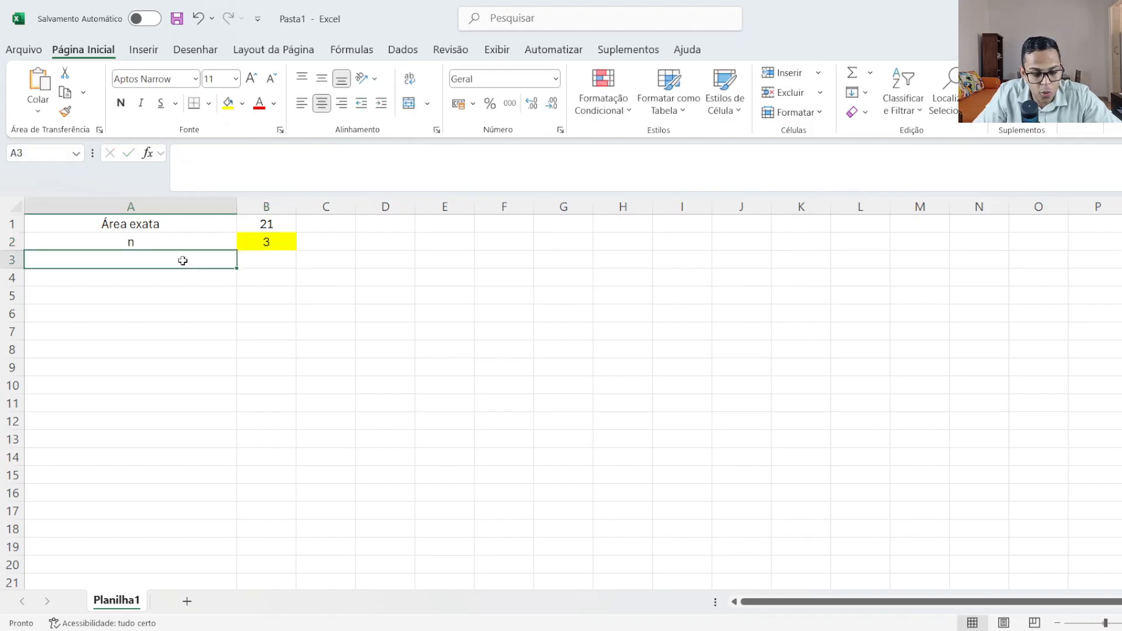
Step: Label A3 as "m" and enter the formula =$B$2-1 in B3
text(m)
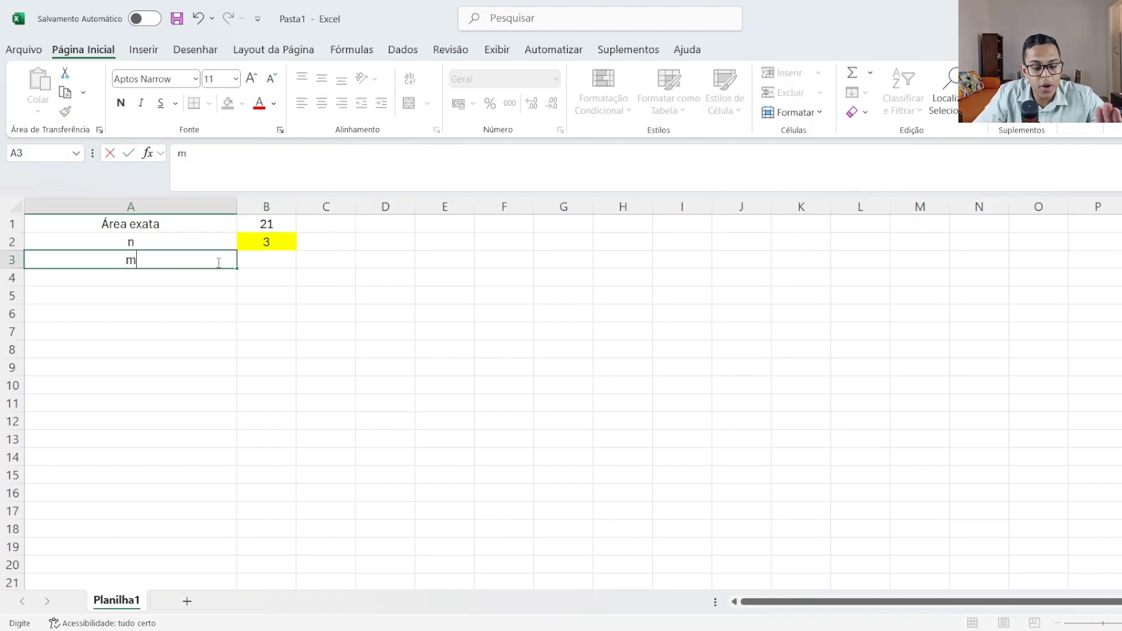
click(277, 267)
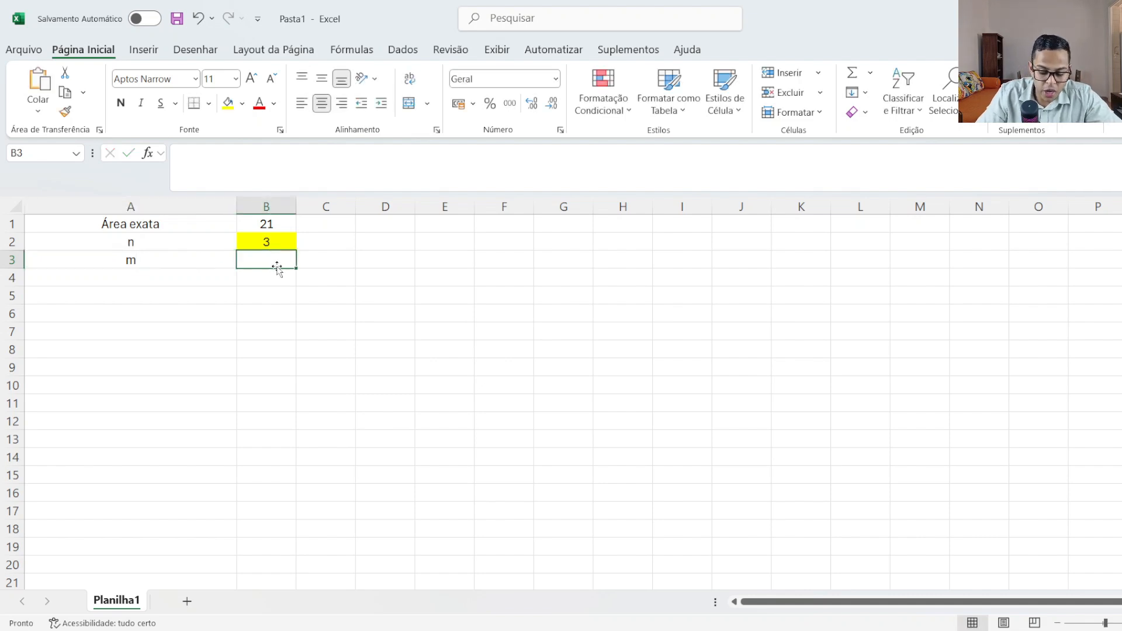
text(=)
click(273, 239)
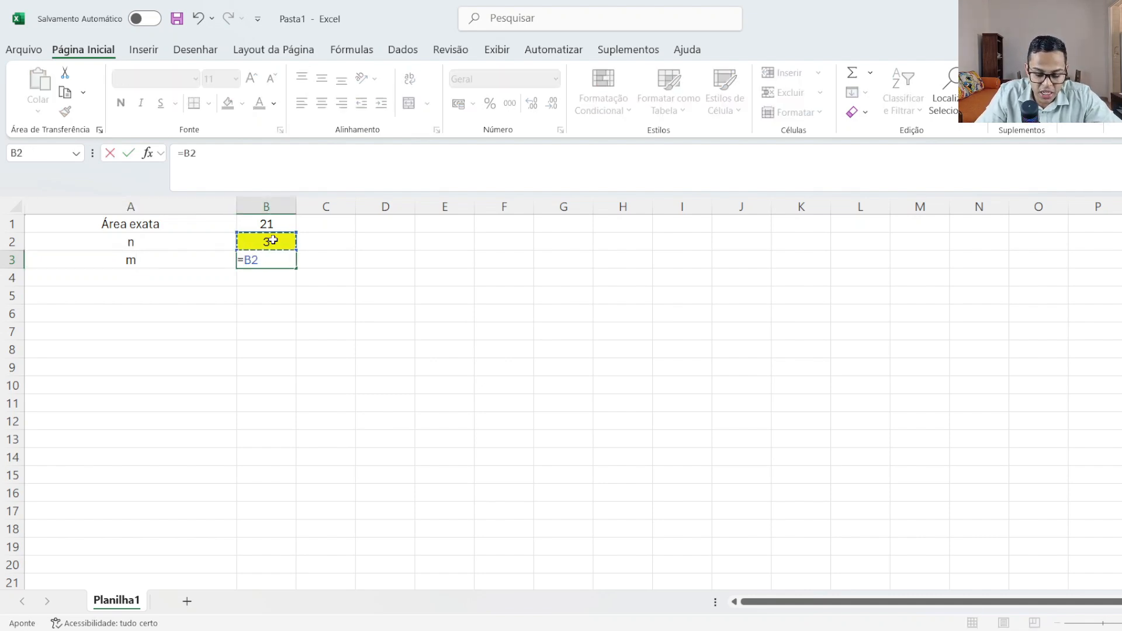
text(-1)
click(250, 262)
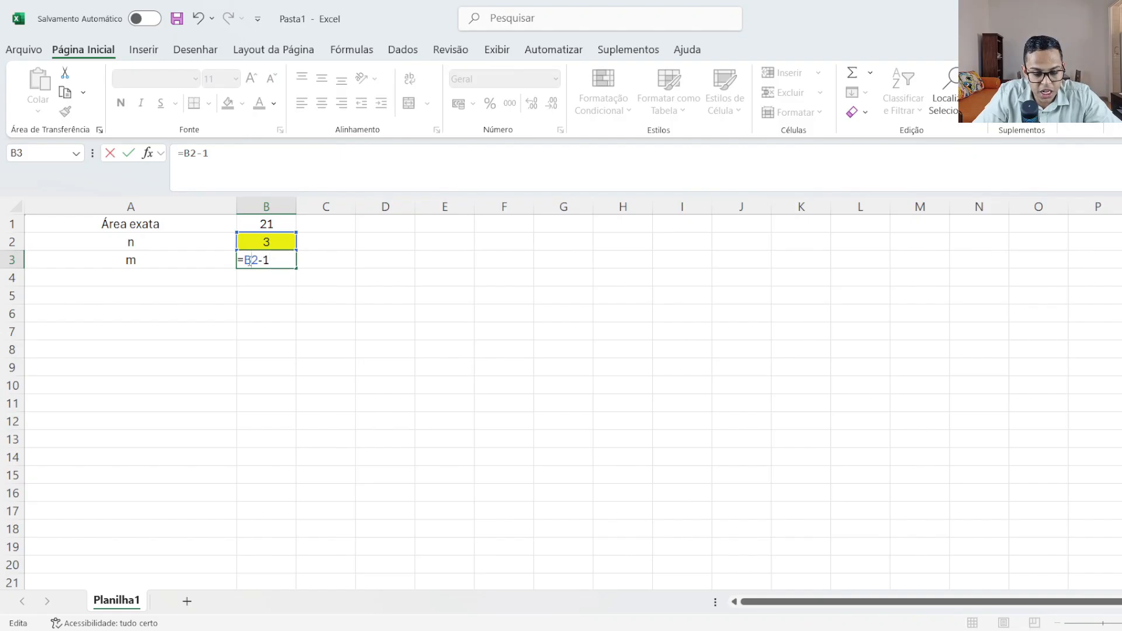
key(F4)
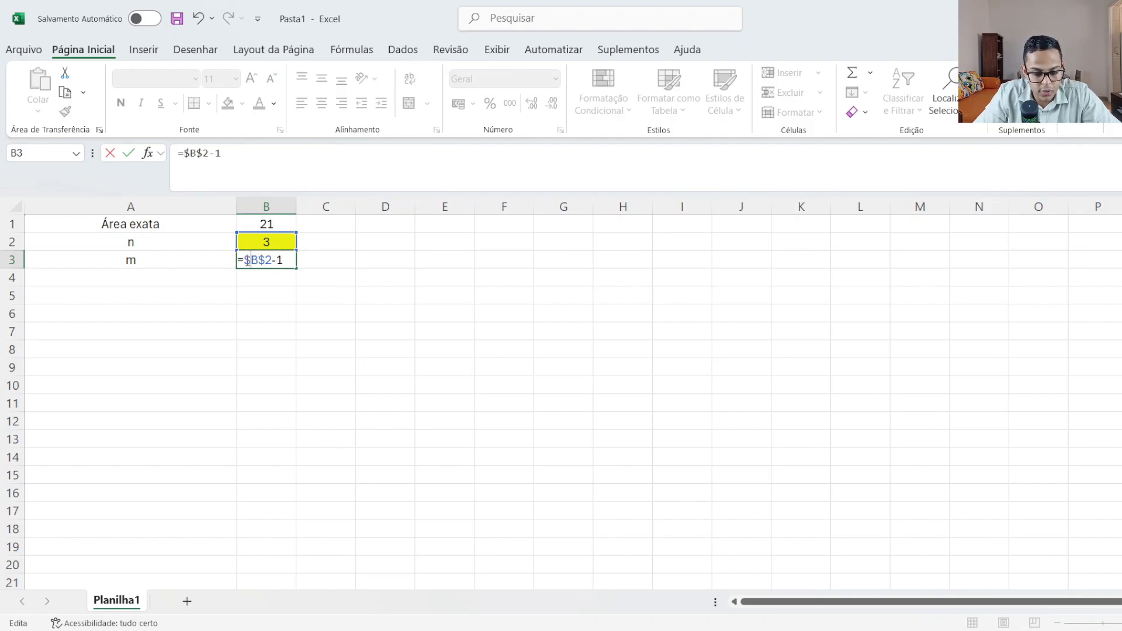
key(Return)
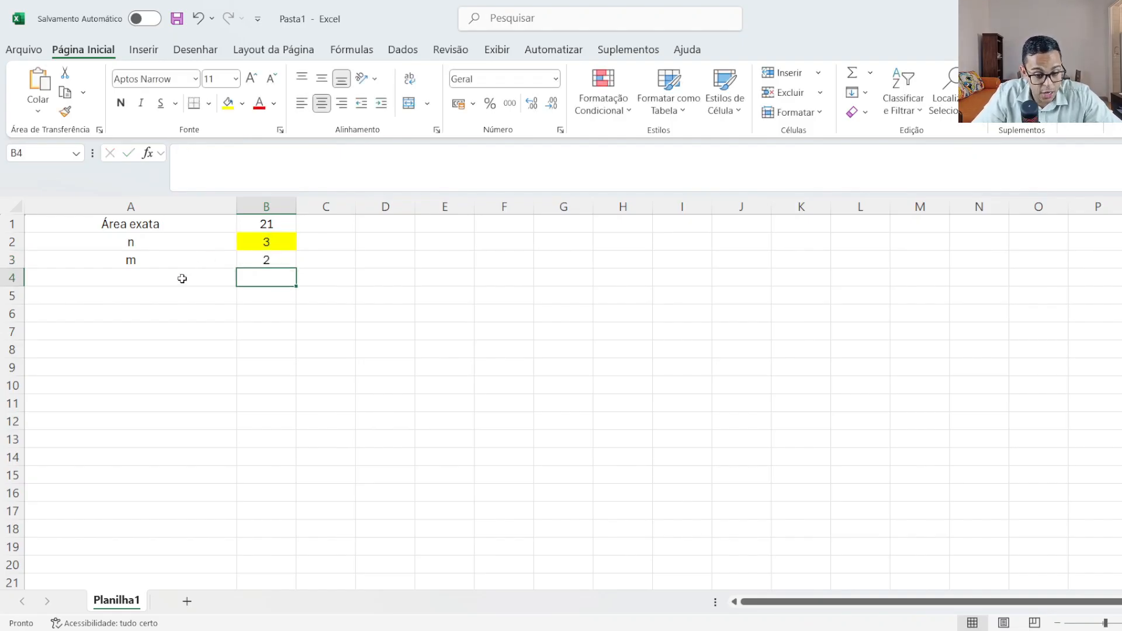
Step: Test the m formula by setting n in B2 to 5, and set n back to 3
click(266, 242)
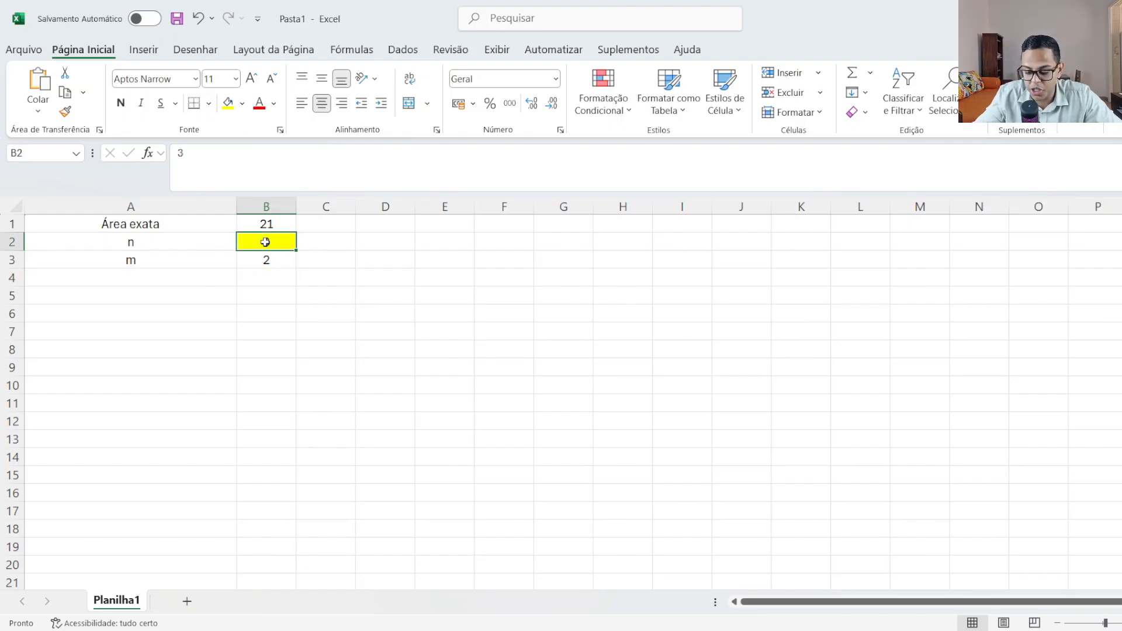
text(5)
key(Return)
click(266, 242)
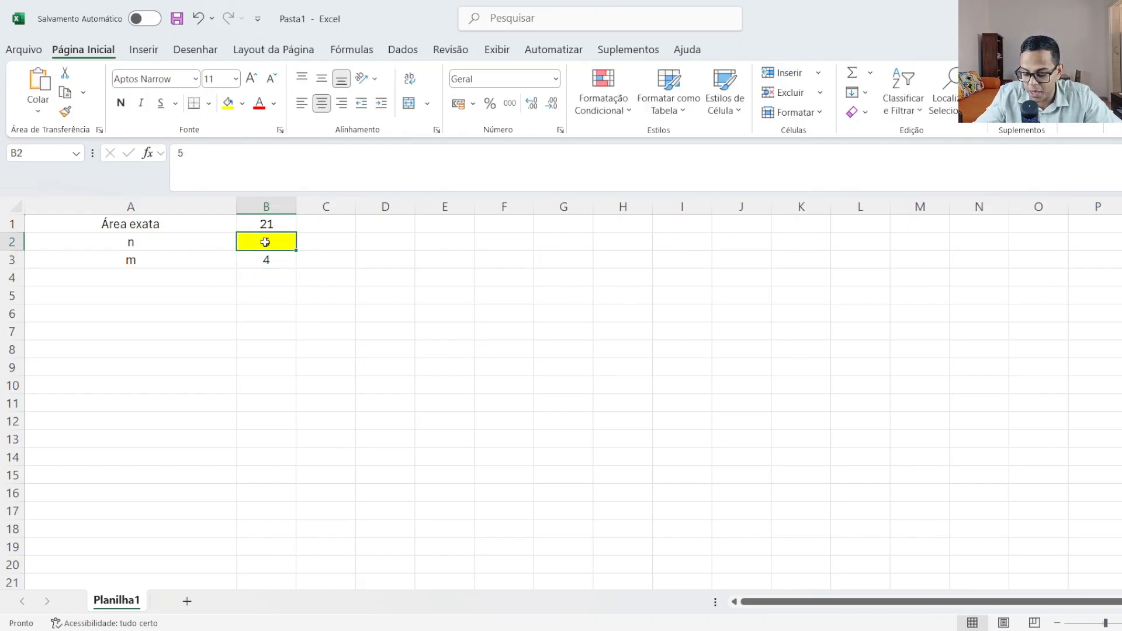
text(3)
key(Return)
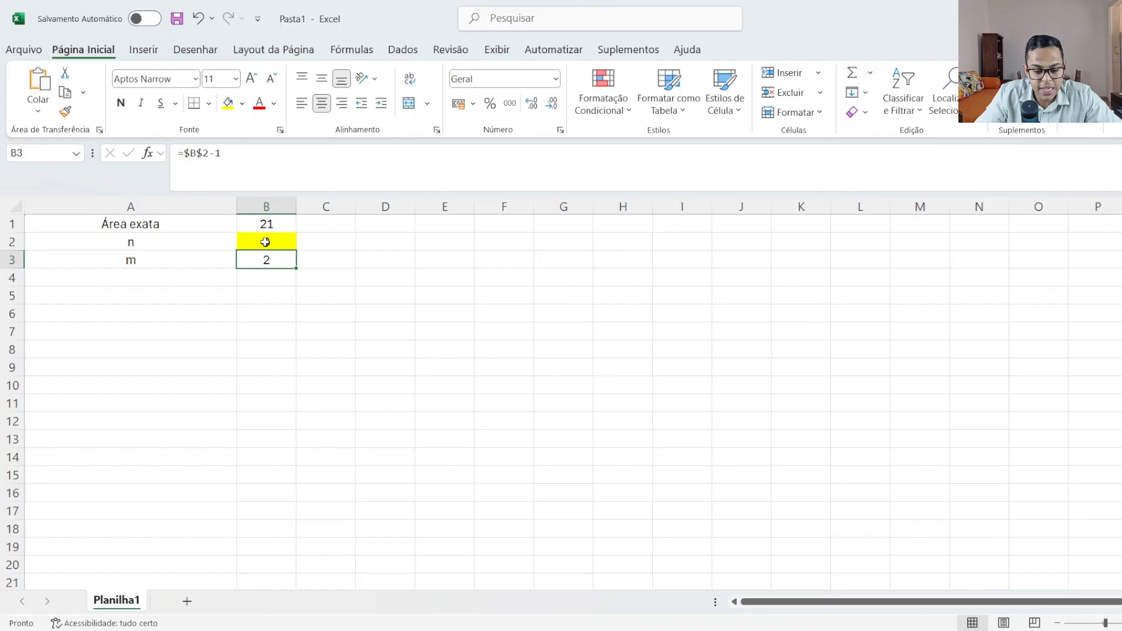
Step: Enter the label "Delta_X" in A4, below the m row
click(133, 279)
text(Delta_X)
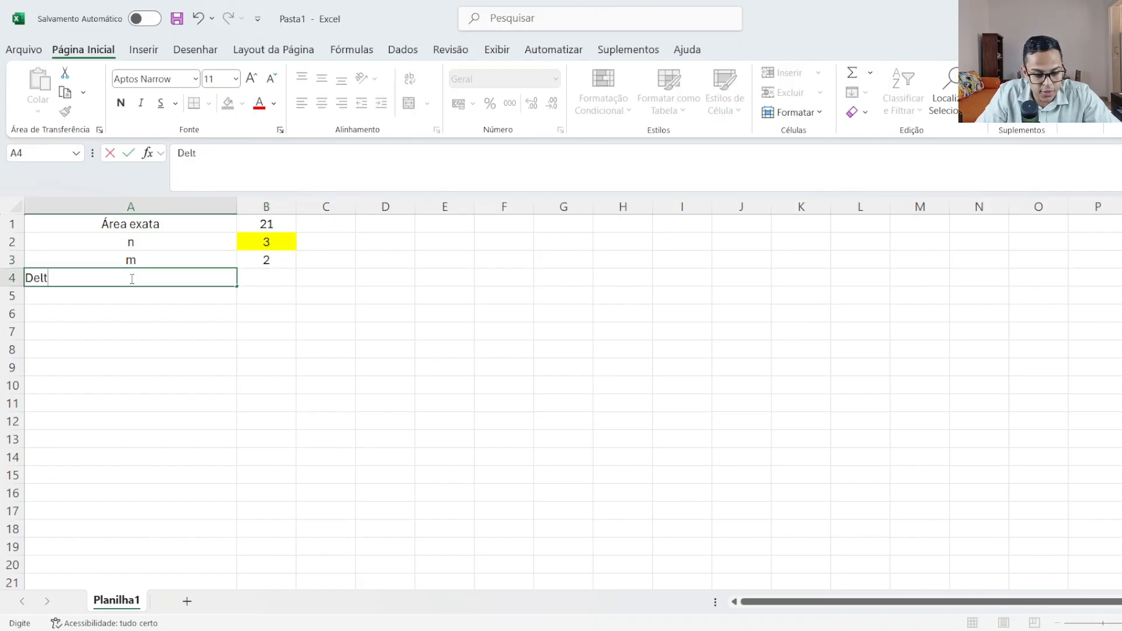
click(284, 281)
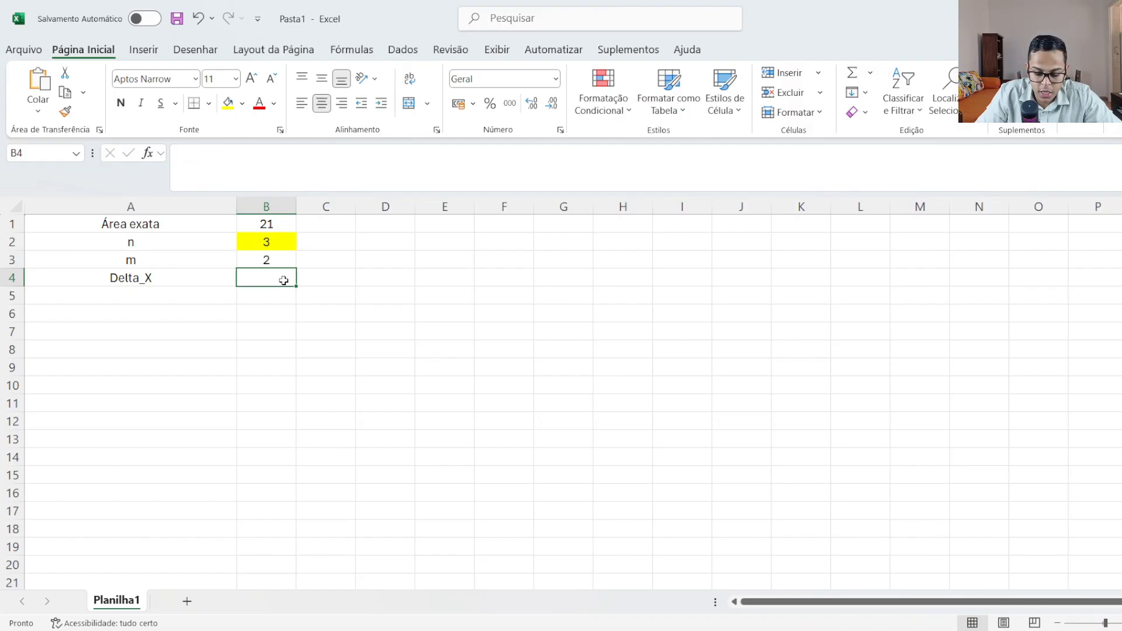
Step: Insert two blank rows between the m row and the Delta_X row
click(10, 277)
key(ctrl+plus)
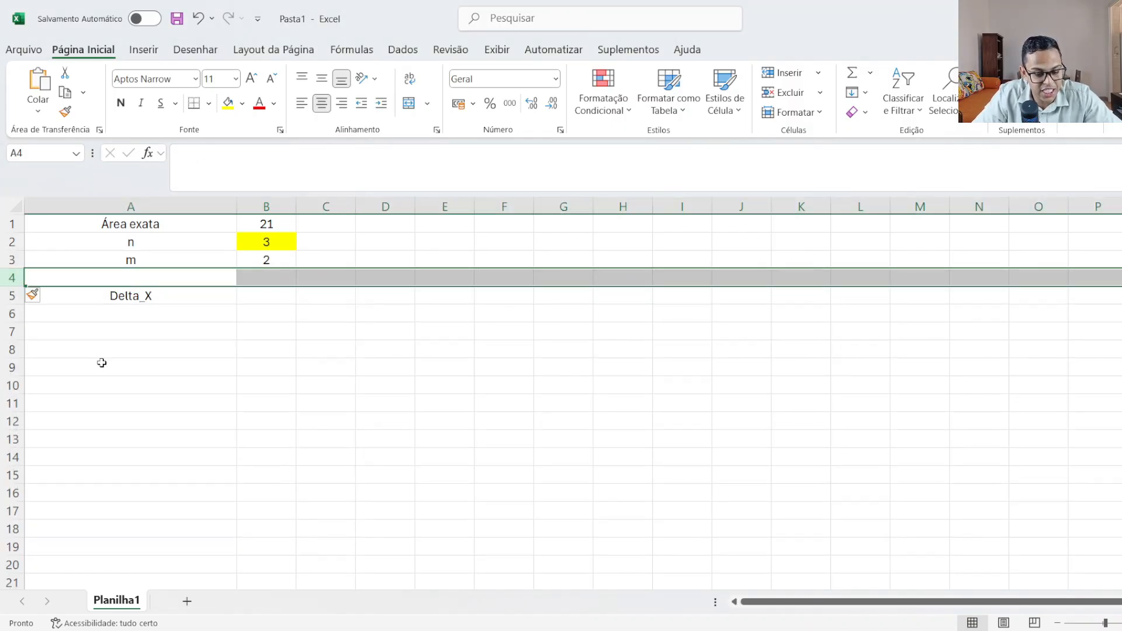
click(159, 275)
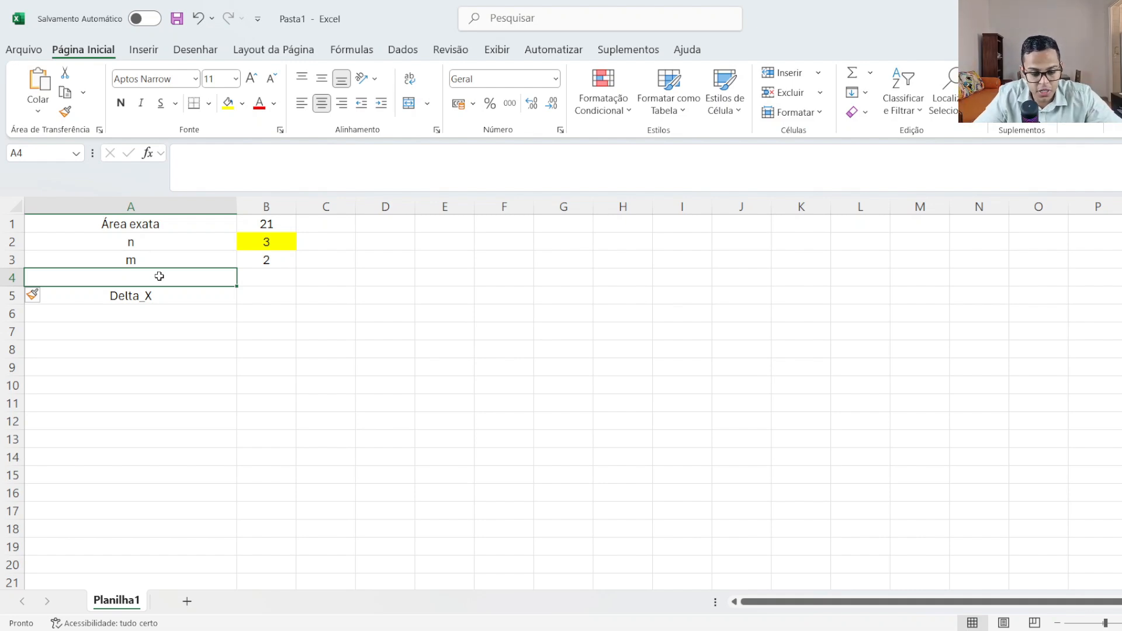
key(shift+space)
key(ctrl+plus)
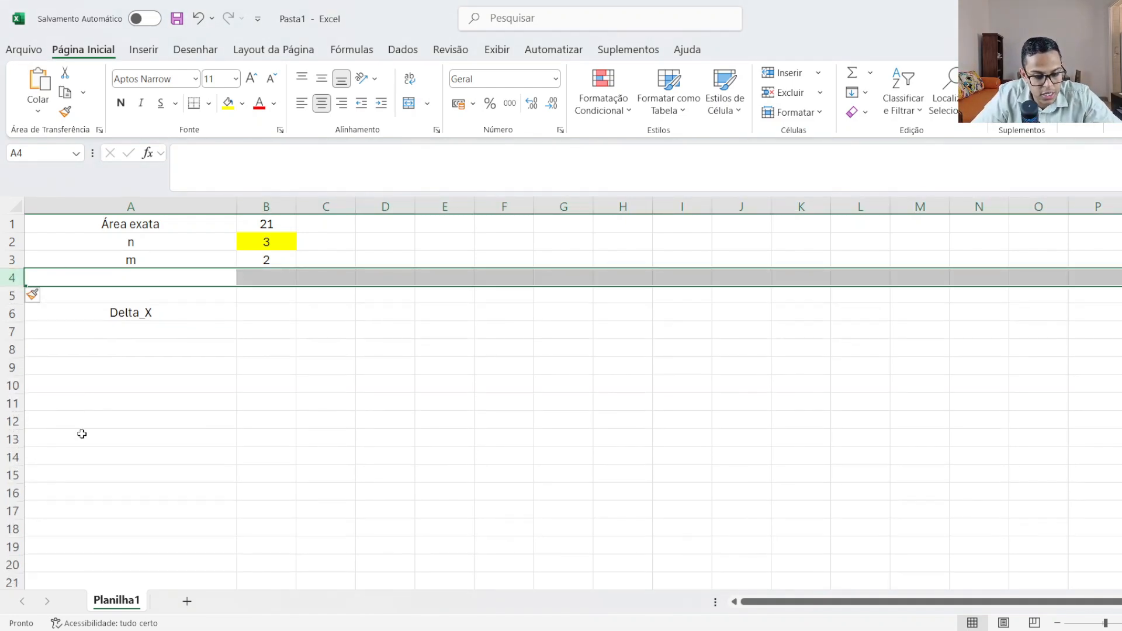
Step: Label A4 as "a" and A5 as "b", with the values 1 in B4 and 4 in B5
click(132, 277)
text(a)
key(Return)
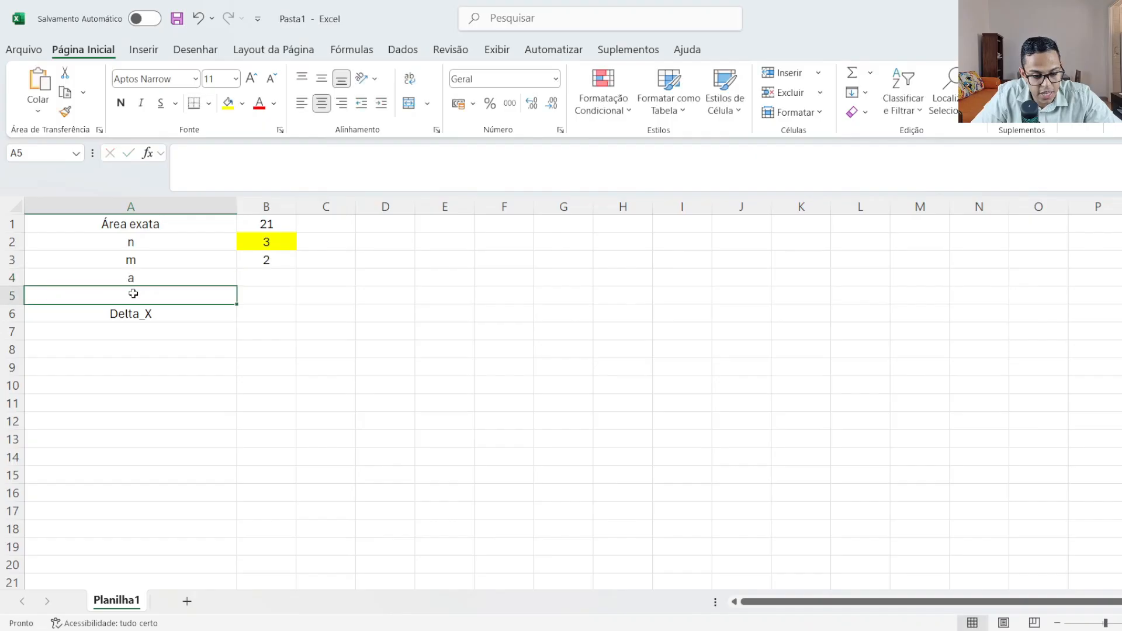
text(b)
click(279, 279)
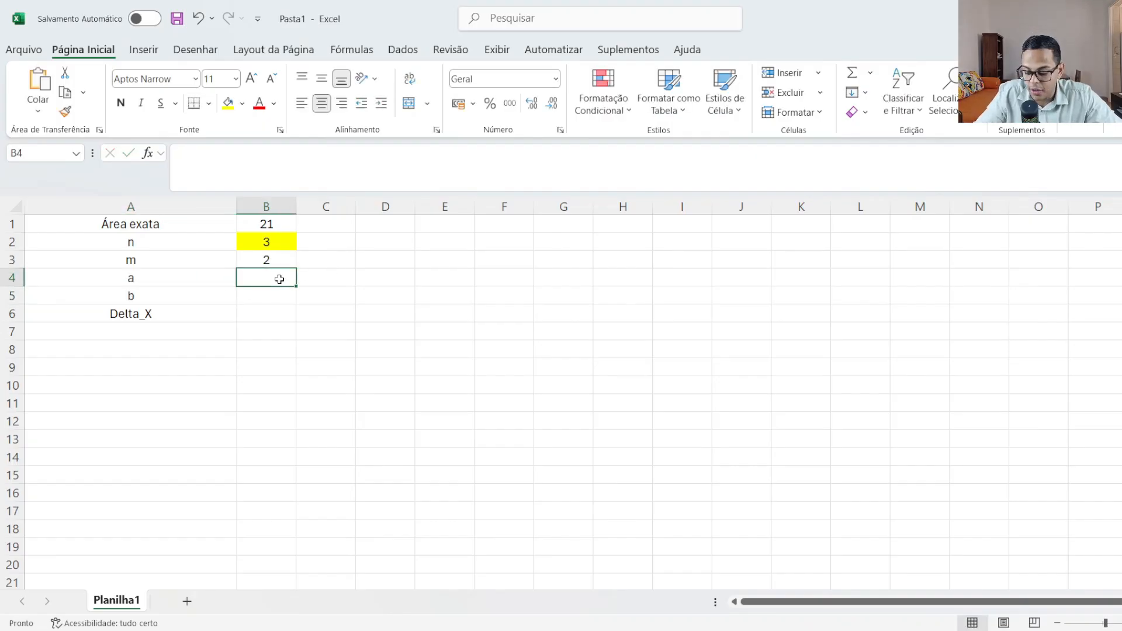
text(1)
key(Return)
text(4)
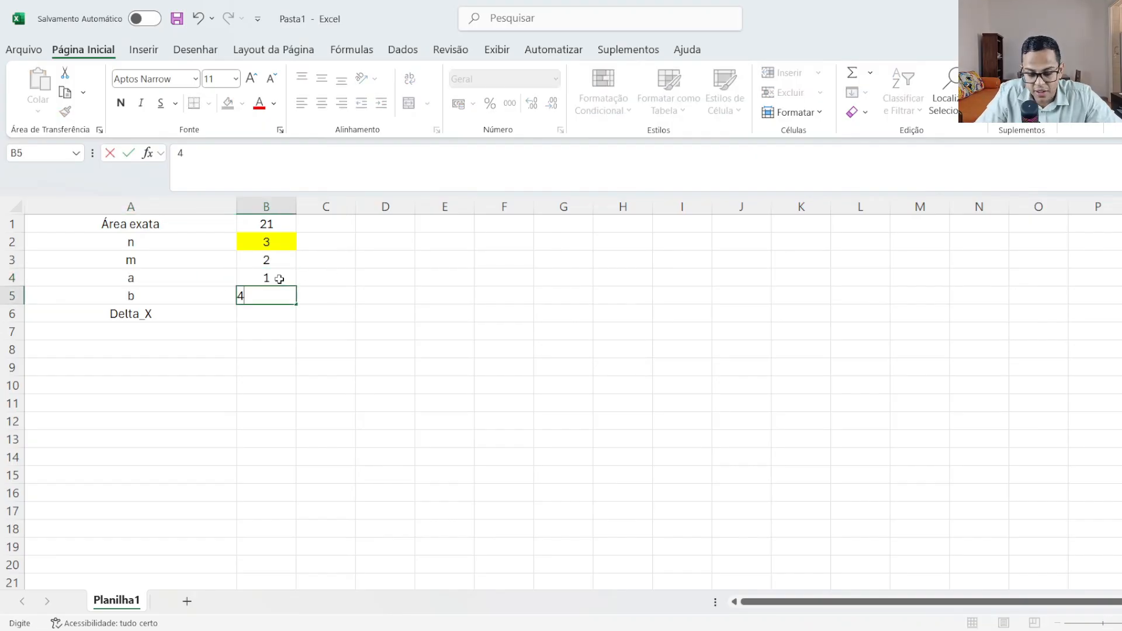
Step: Build the Delta_X formula =(B5-B4)/B3 in B6
click(250, 315)
text(=()
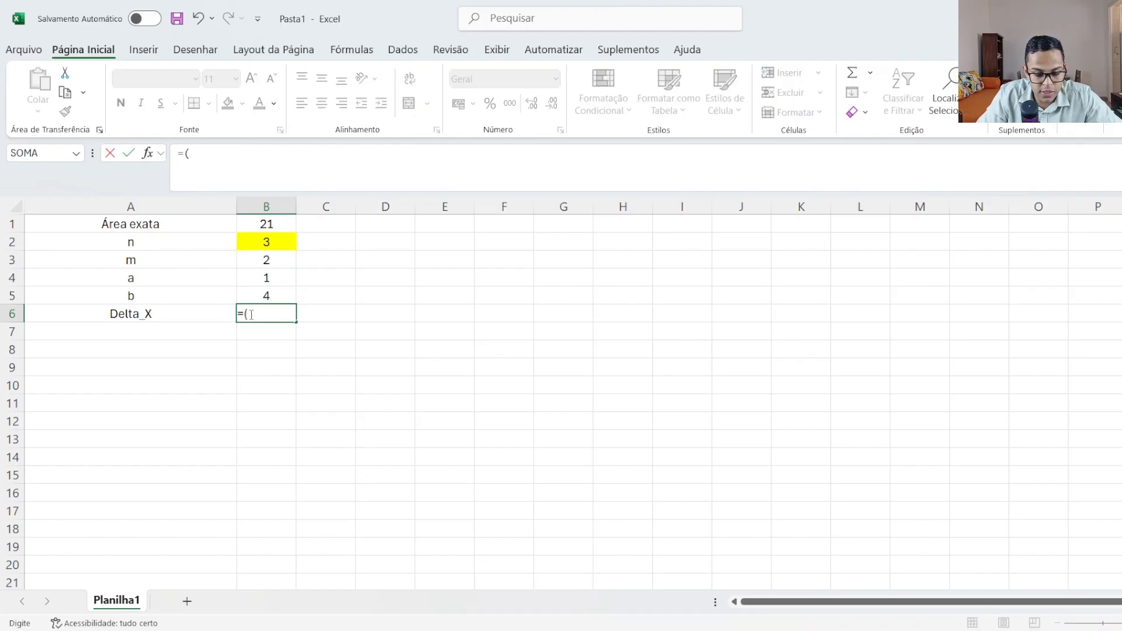
click(258, 295)
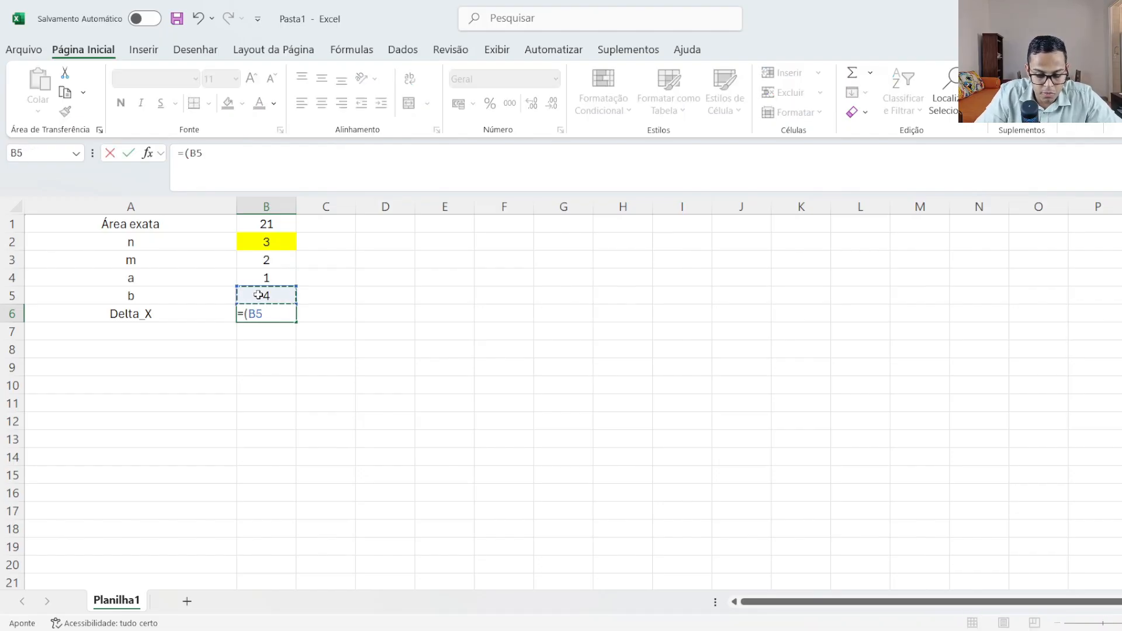
text(-)
click(261, 279)
text())
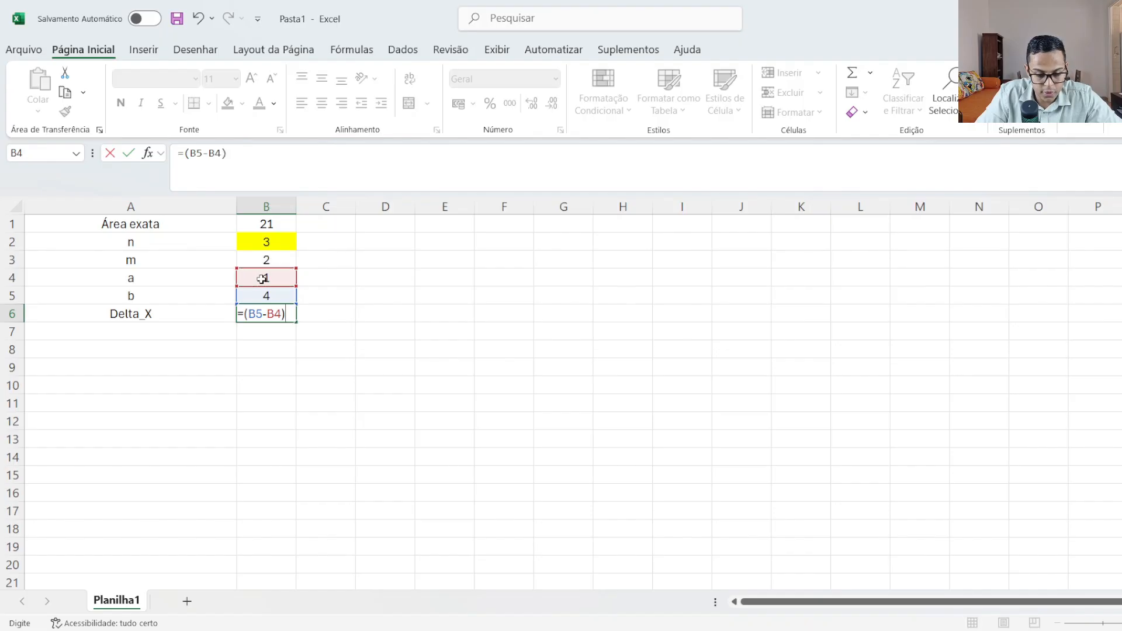
text(/)
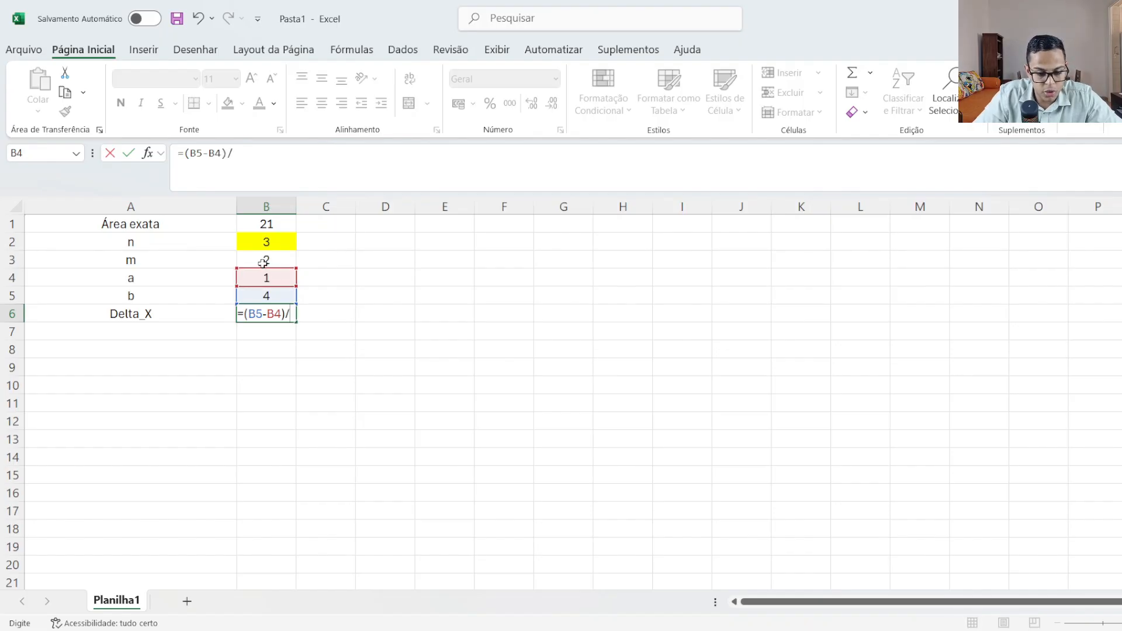
click(263, 261)
Step: Make all references in the Delta_X formula in B6 absolute, entering =($B$5-$B$4)/$B$3
click(186, 314)
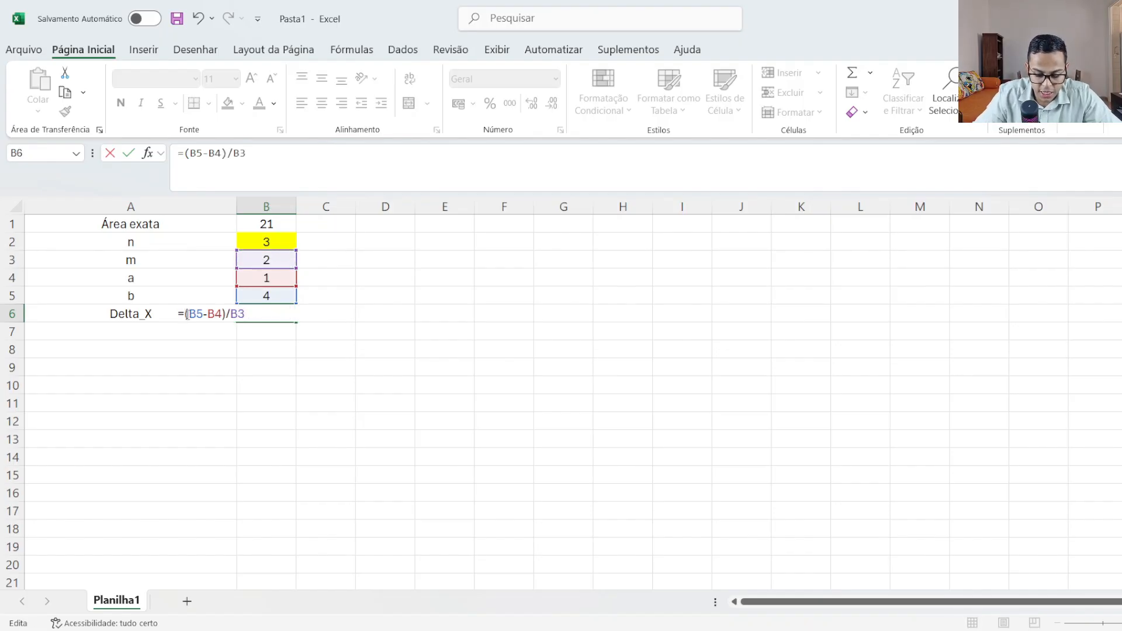
text($)
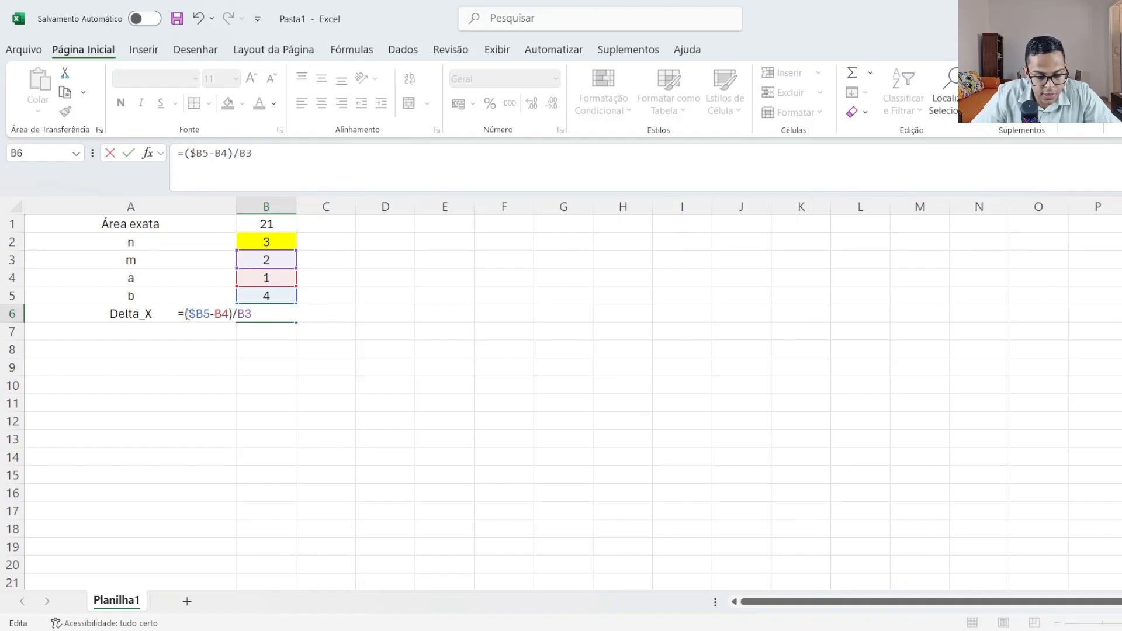
click(204, 314)
text($)
click(223, 315)
text($)
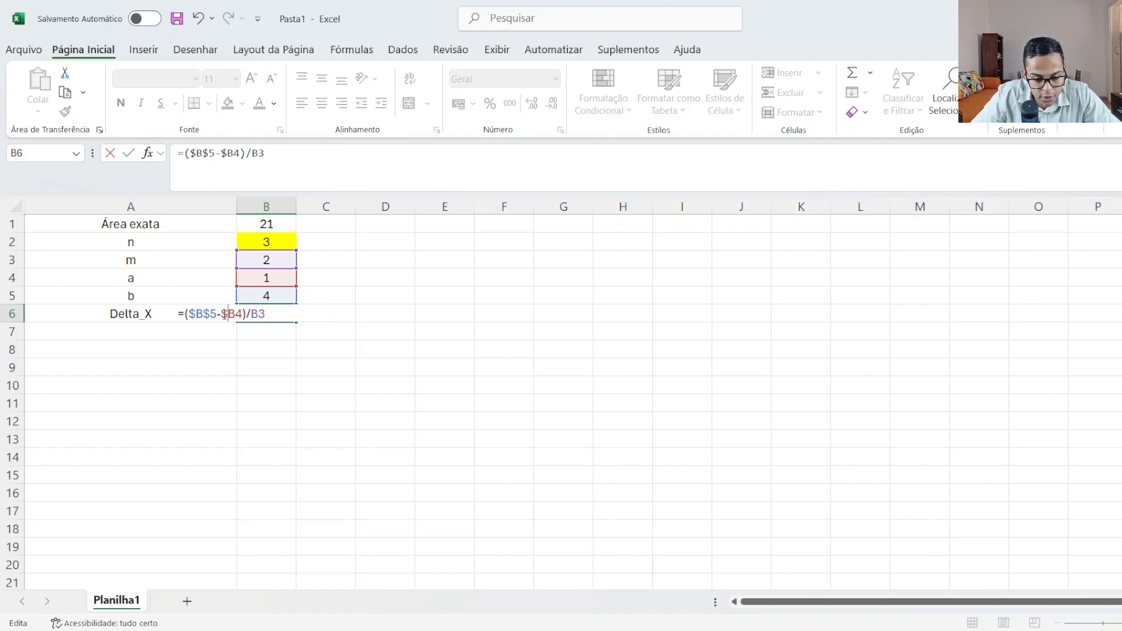
click(233, 314)
text($4)
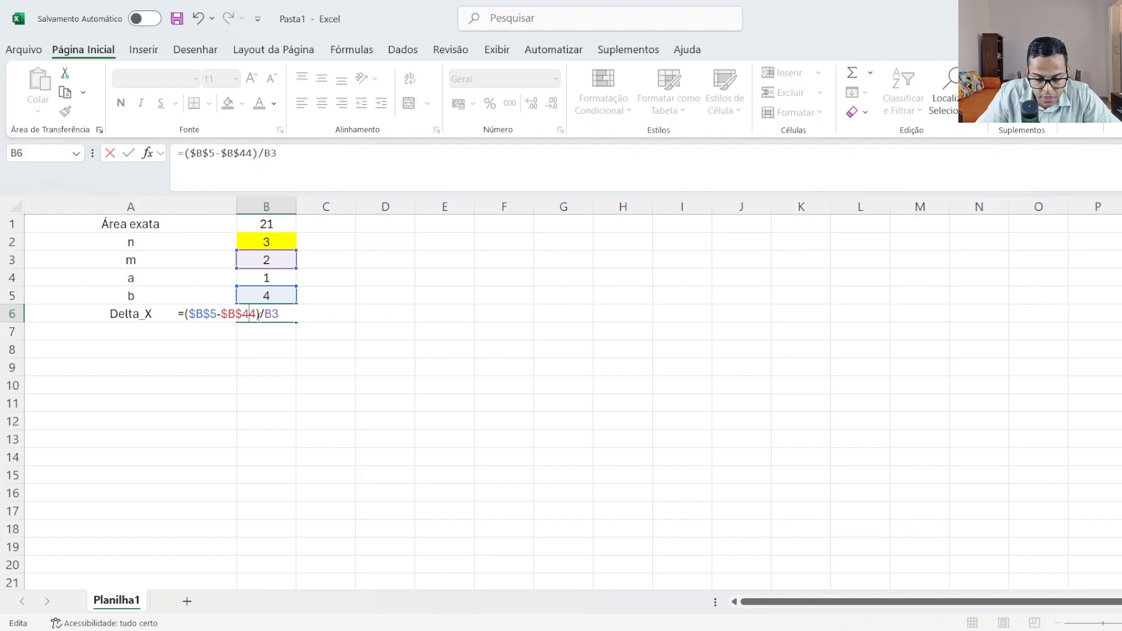
key(BackSpace)
click(264, 314)
text($)
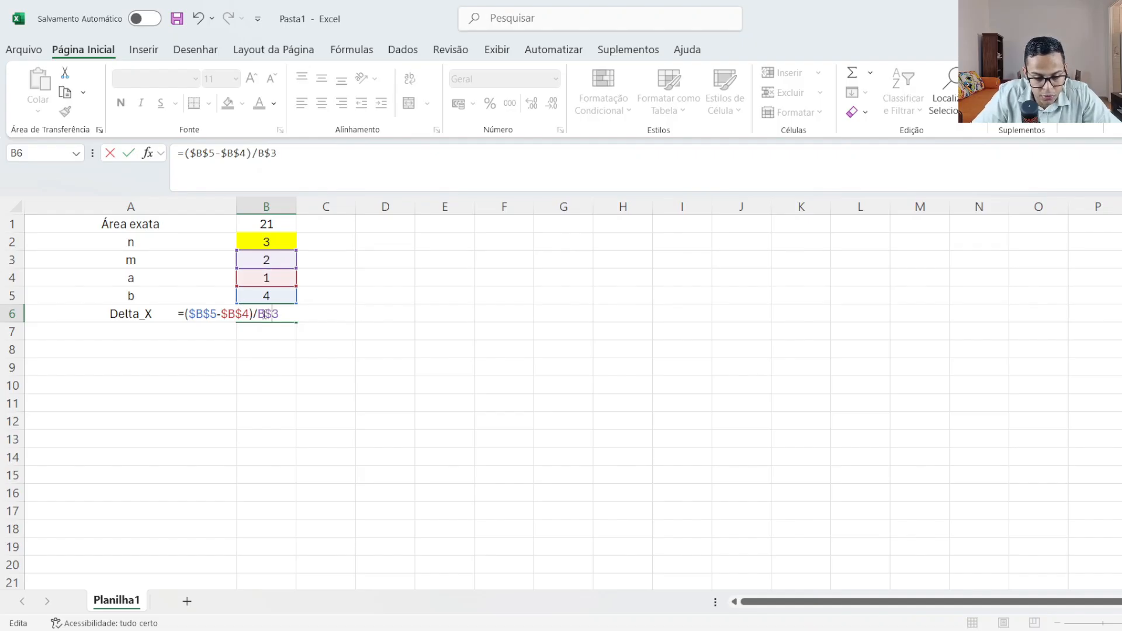
click(260, 315)
text($)
key(Return)
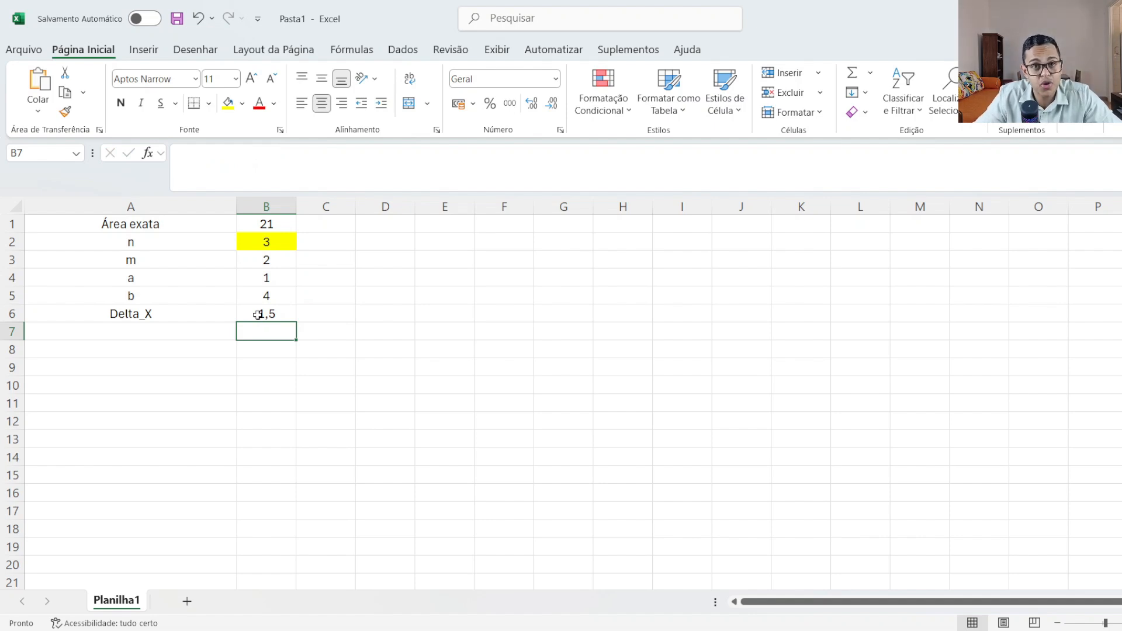
Step: Enter the table headings "x" in A7 and "f(x)" in B7, below the Delta_X row
click(156, 331)
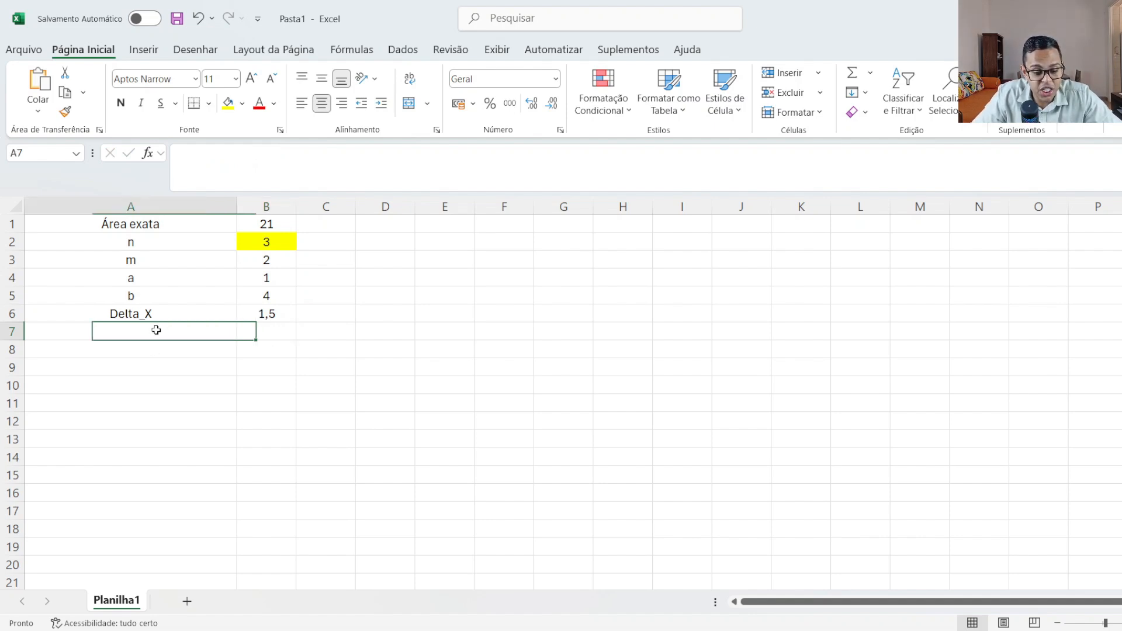
text(x)
click(258, 331)
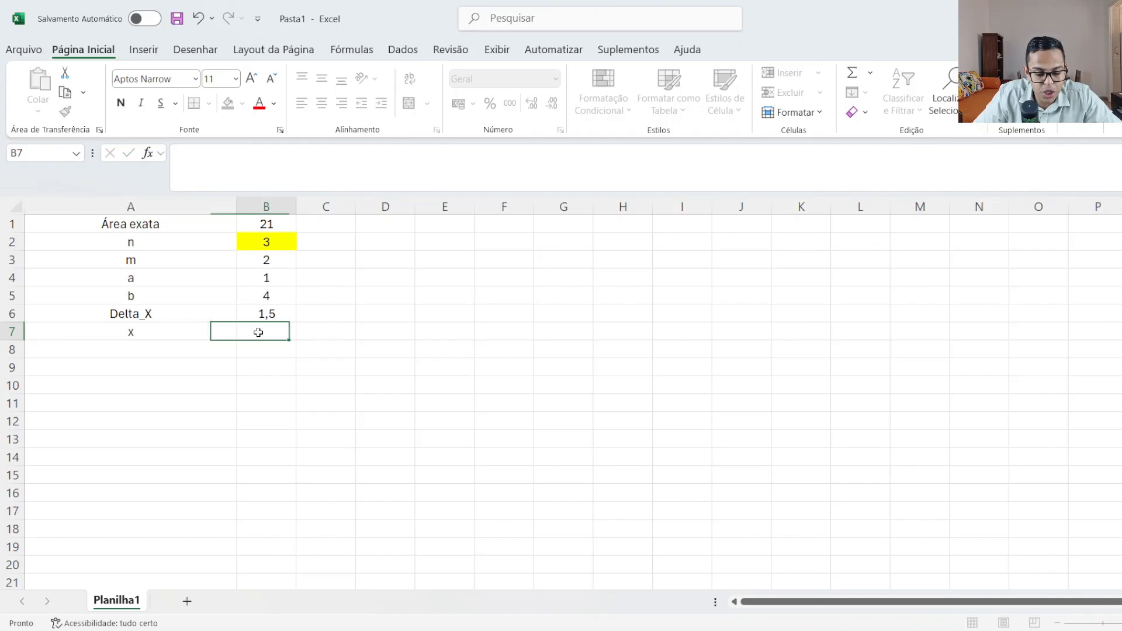
text(f(x)
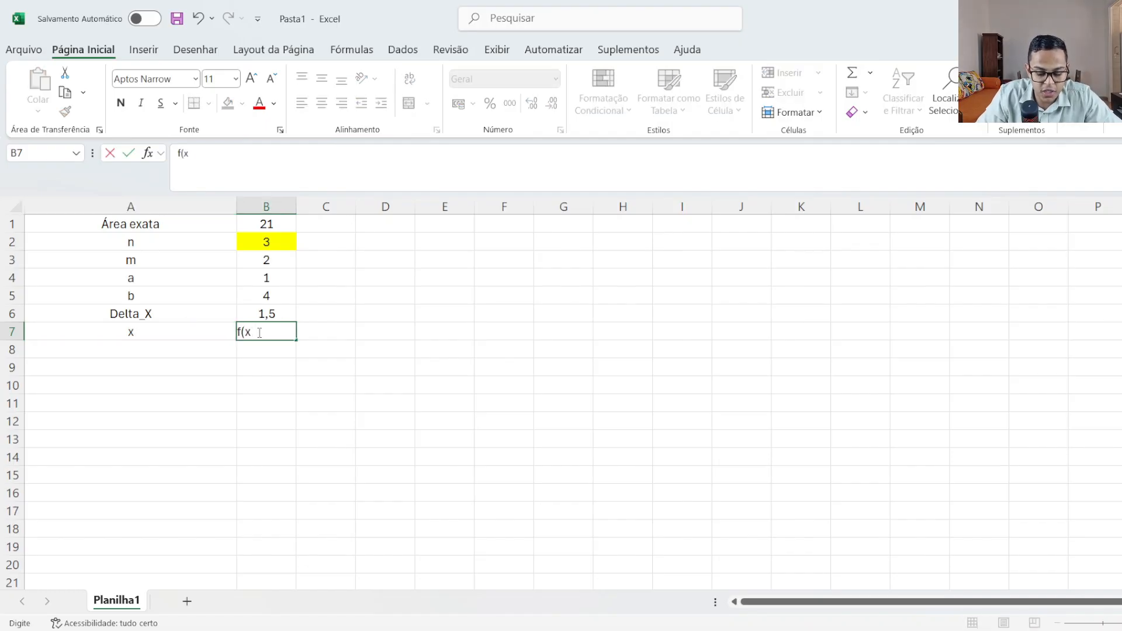
text())
key(Return)
Step: Set the first x value in A8 to the lower limit a with the absolute reference =$B$4
click(180, 355)
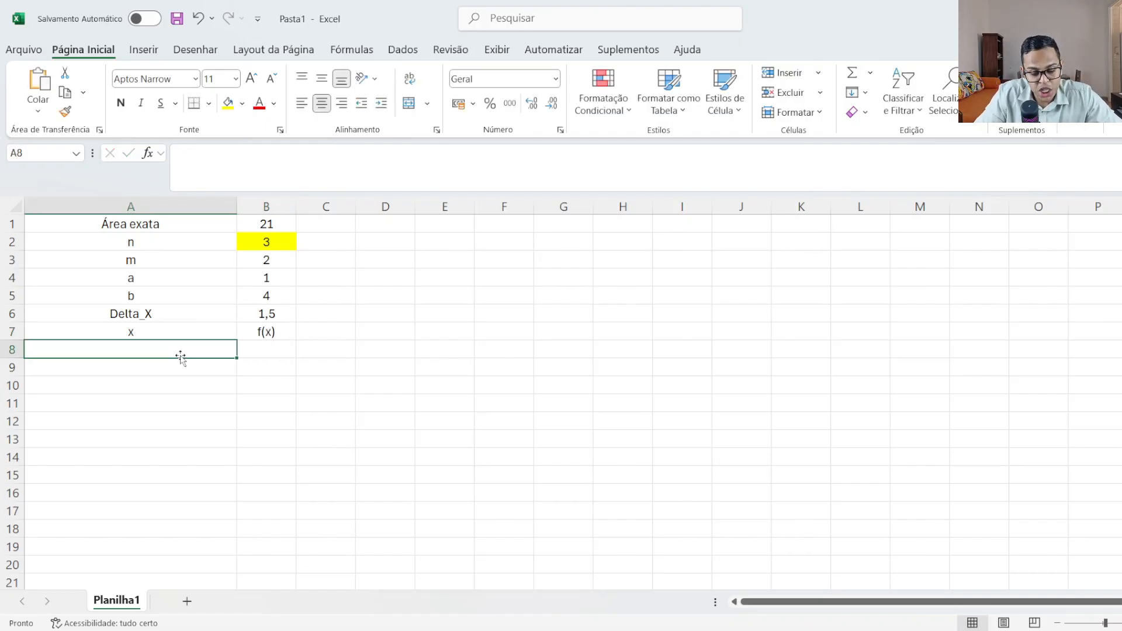
text(=)
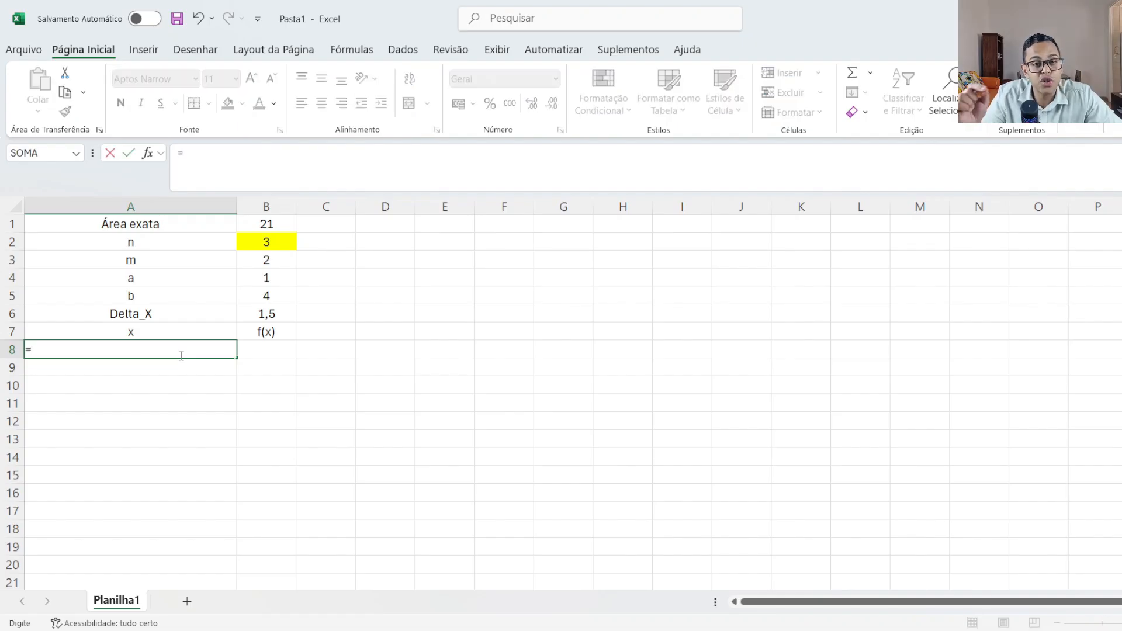
click(266, 279)
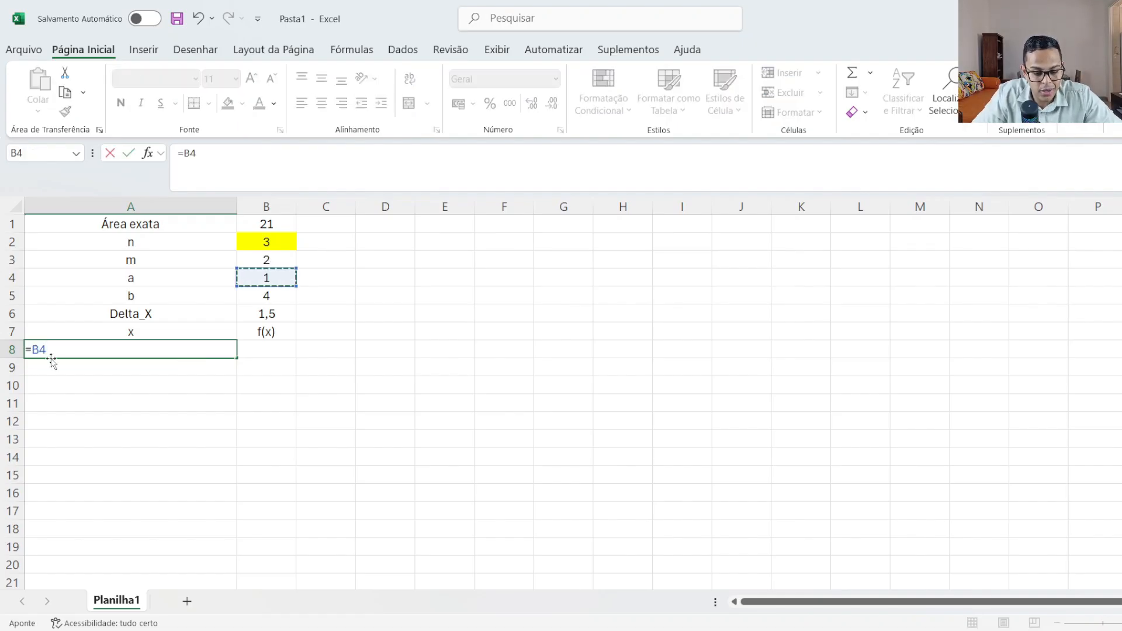
click(30, 350)
text($)
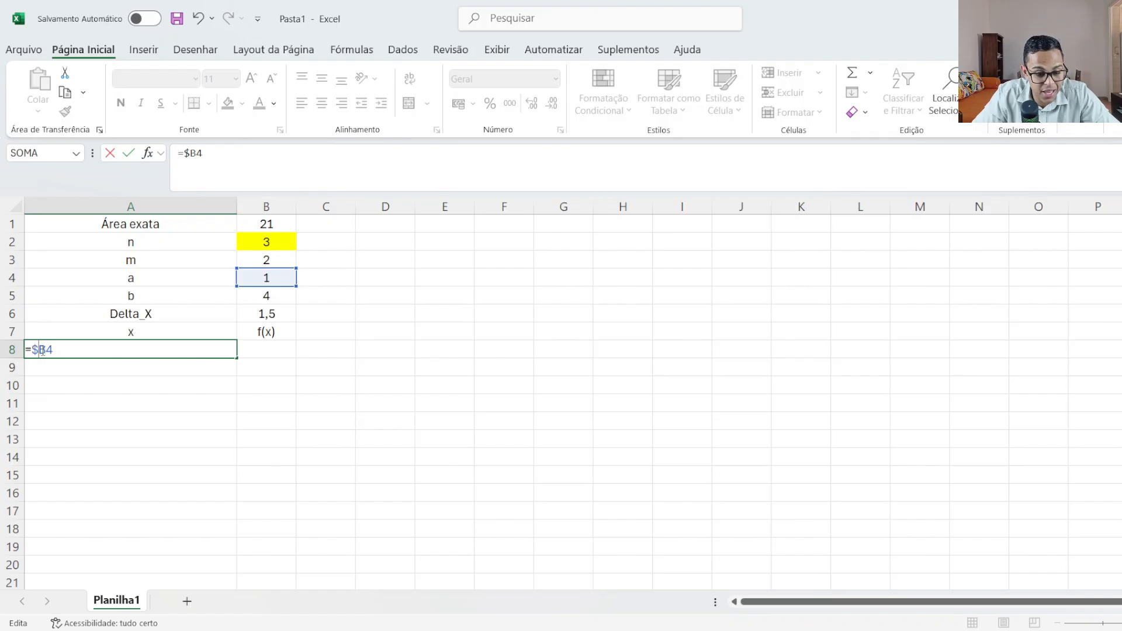
click(43, 349)
text($)
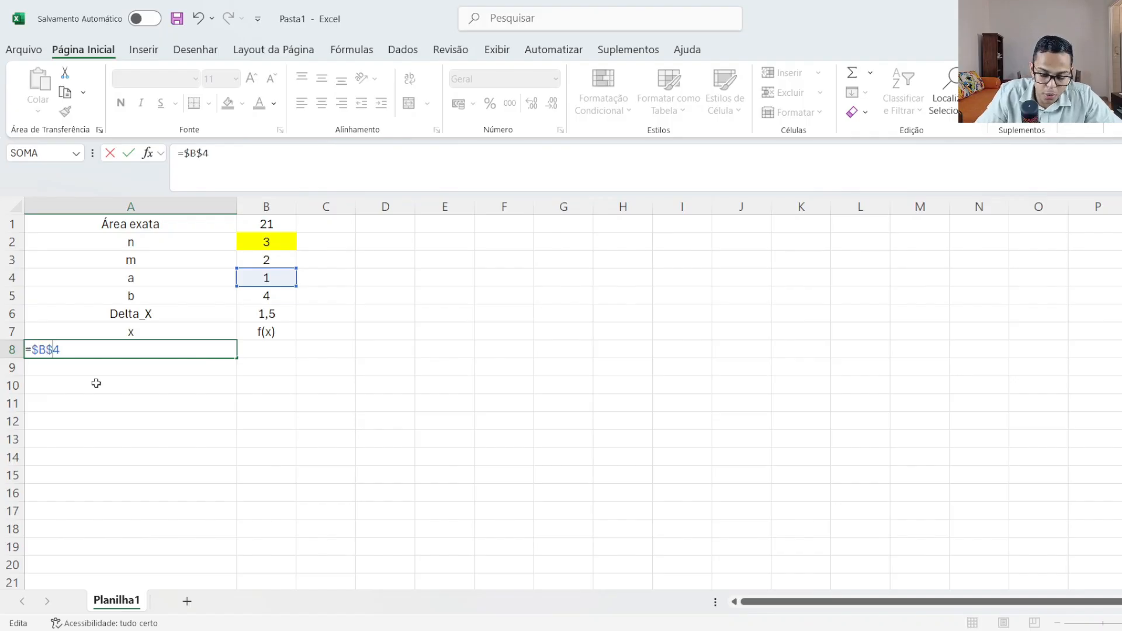
key(Return)
Step: Calculate the second x value in A9 by adding Delta_X to the previous one with =$A8 +$B$6
text(=)
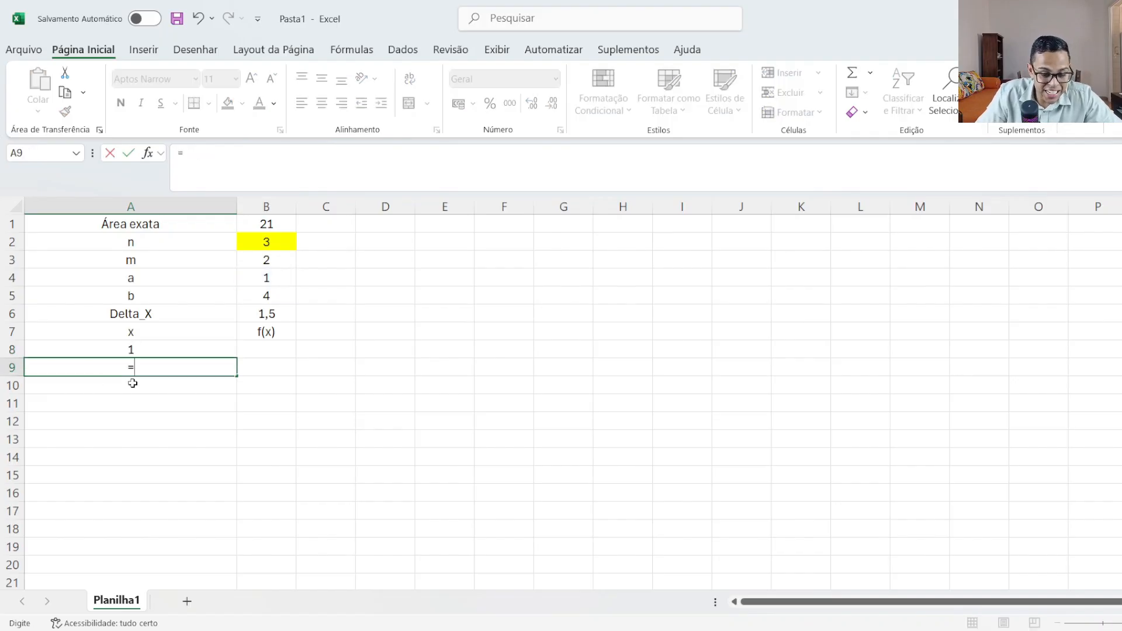
click(141, 350)
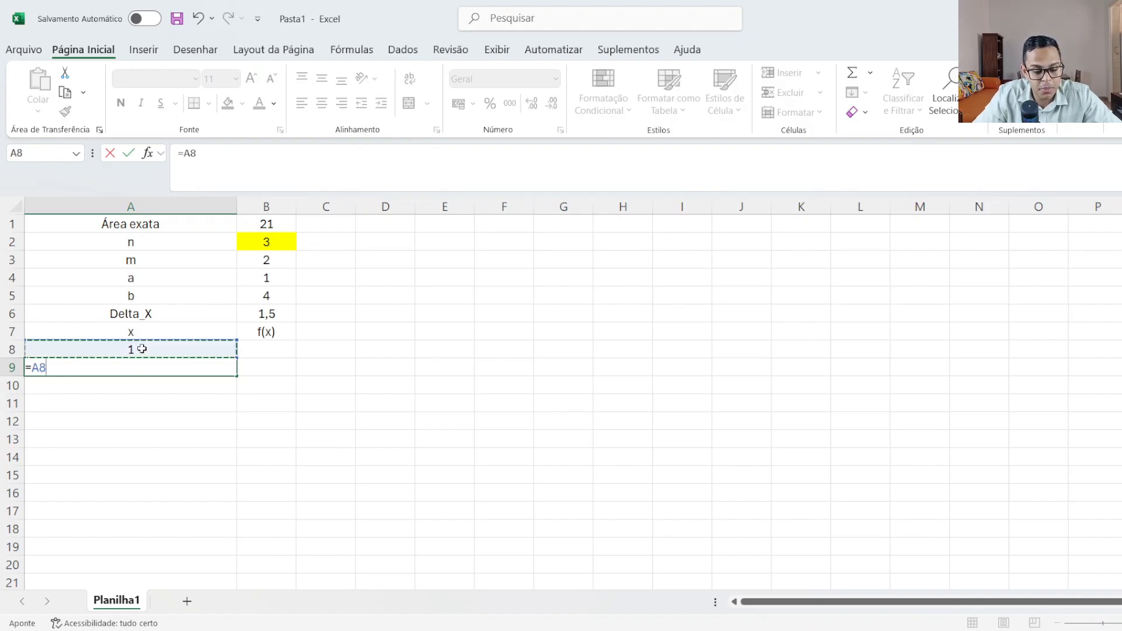
click(31, 366)
text($)
key(End)
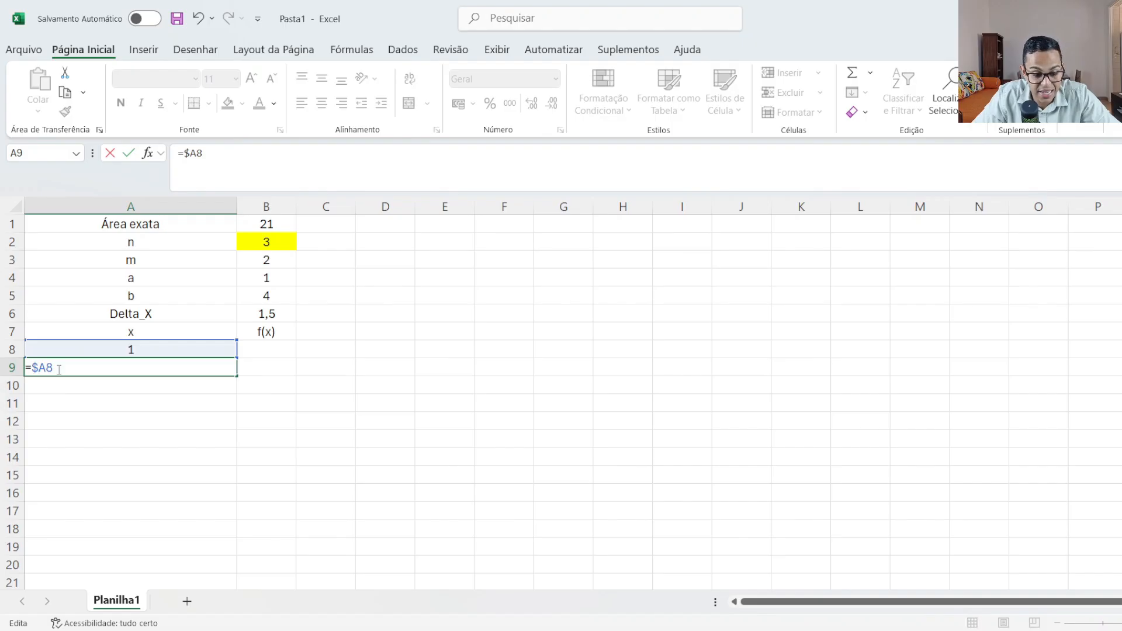
text(+)
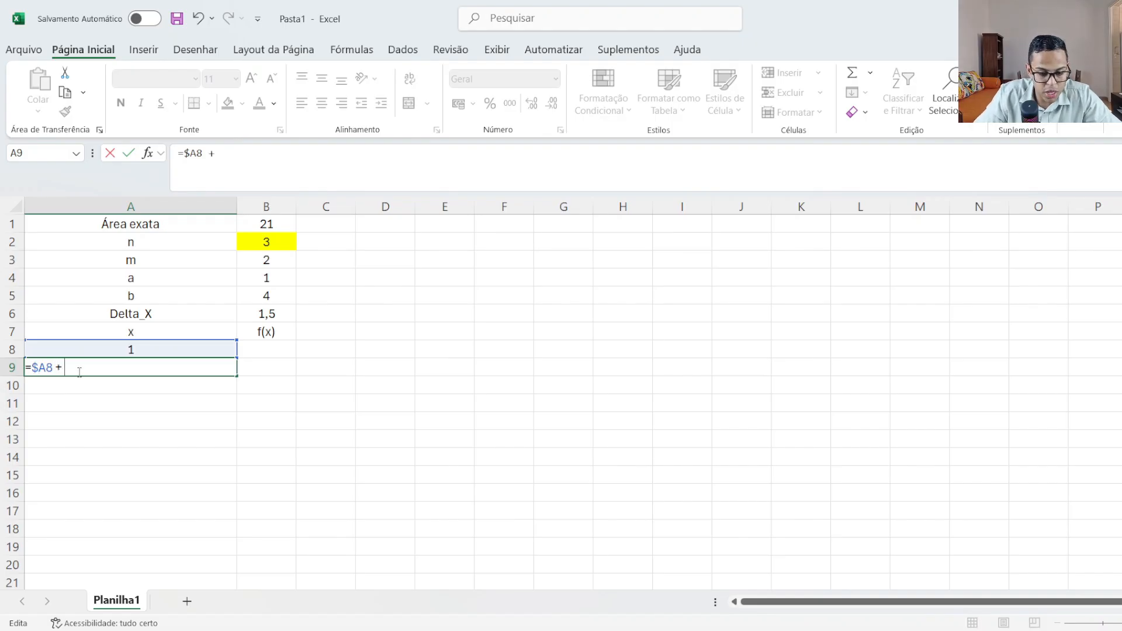
click(246, 310)
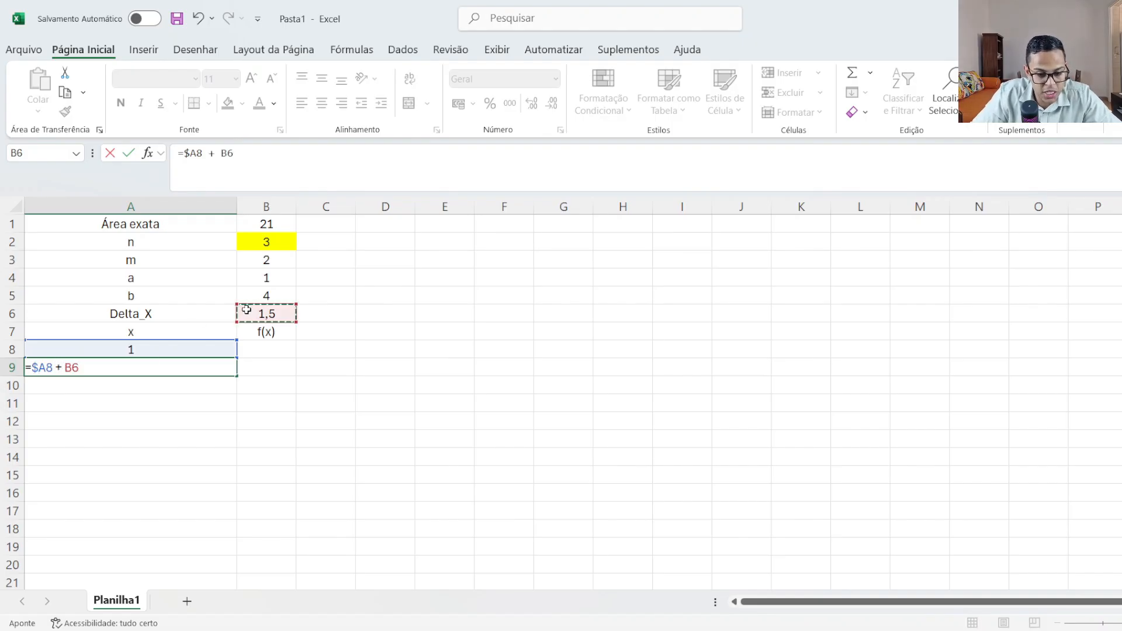
click(71, 367)
text($)
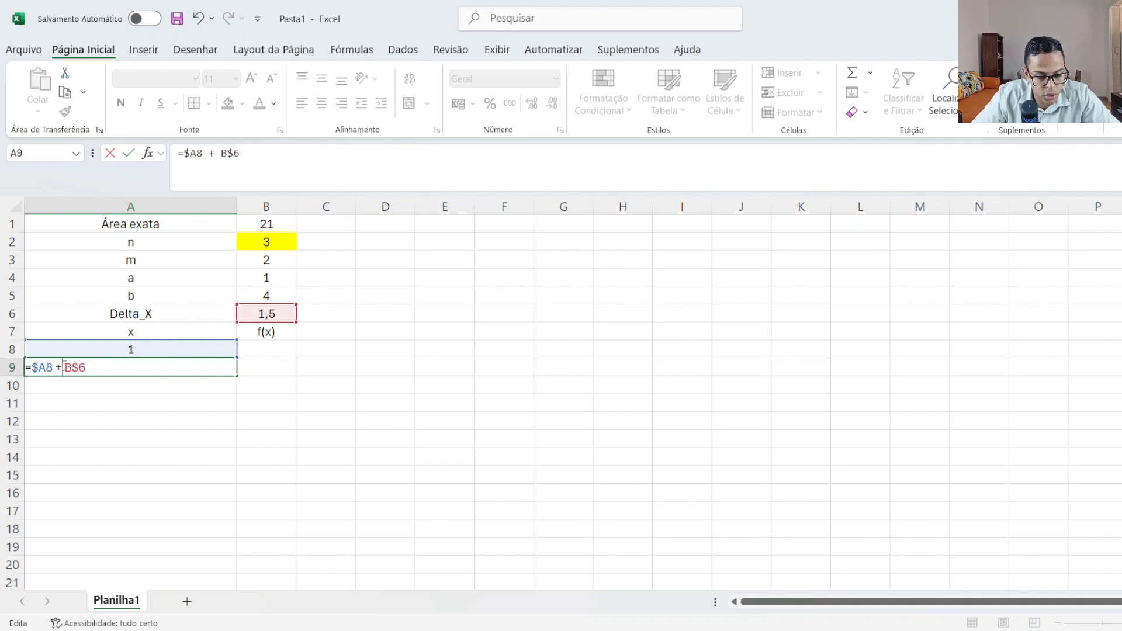
click(63, 367)
text($)
key(Delete)
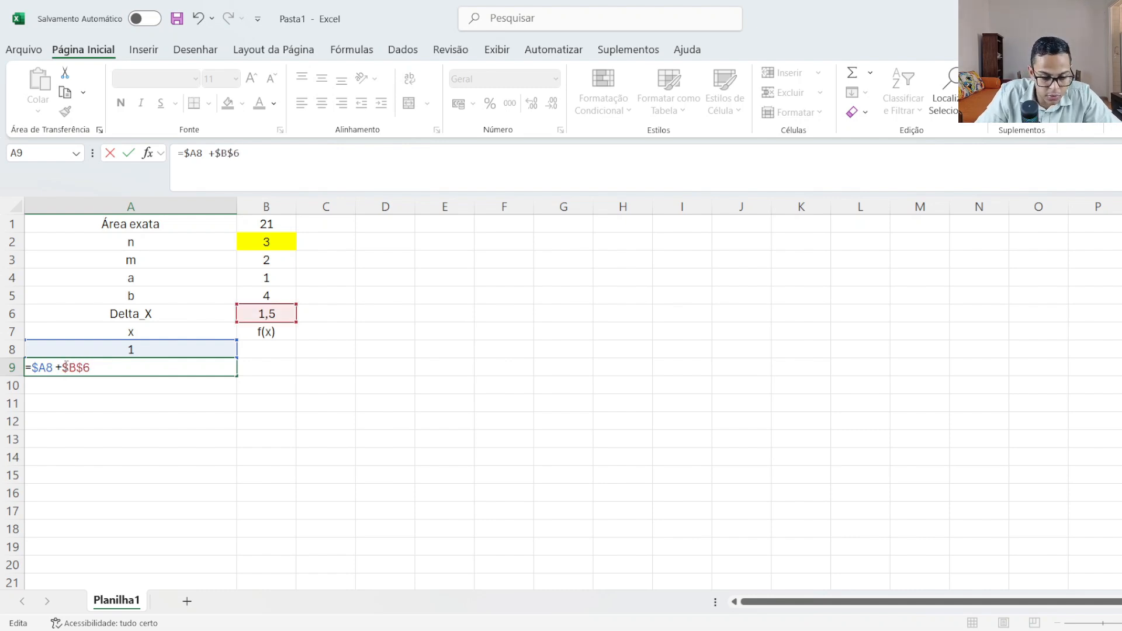
key(Return)
Step: Fill the x formula from A9 down to A10
click(113, 366)
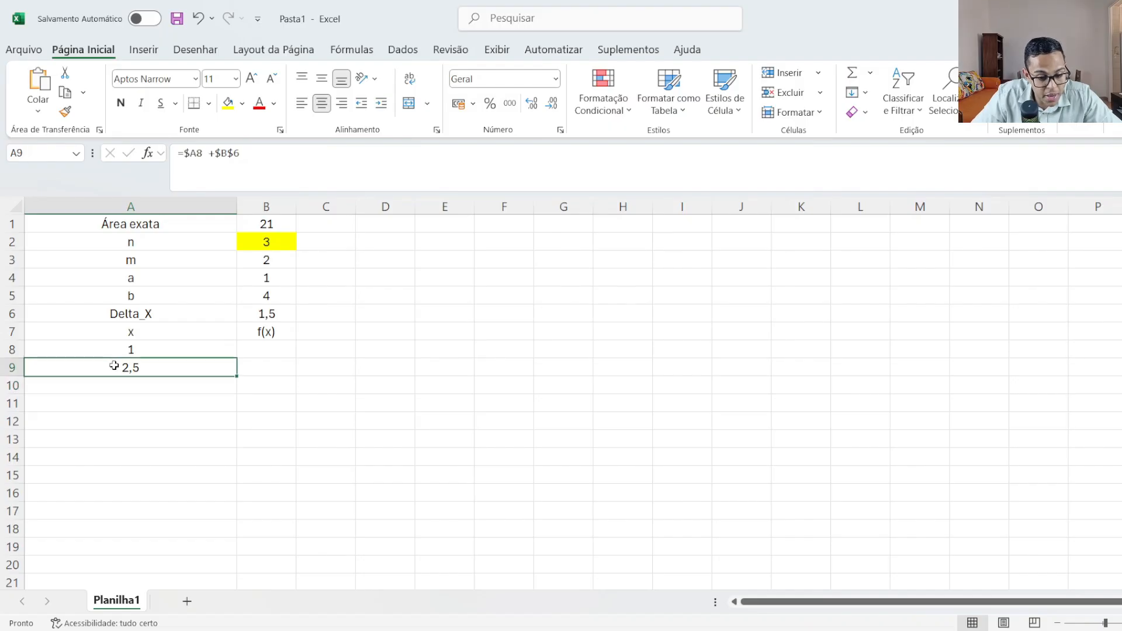
drag(239, 373, 240, 390)
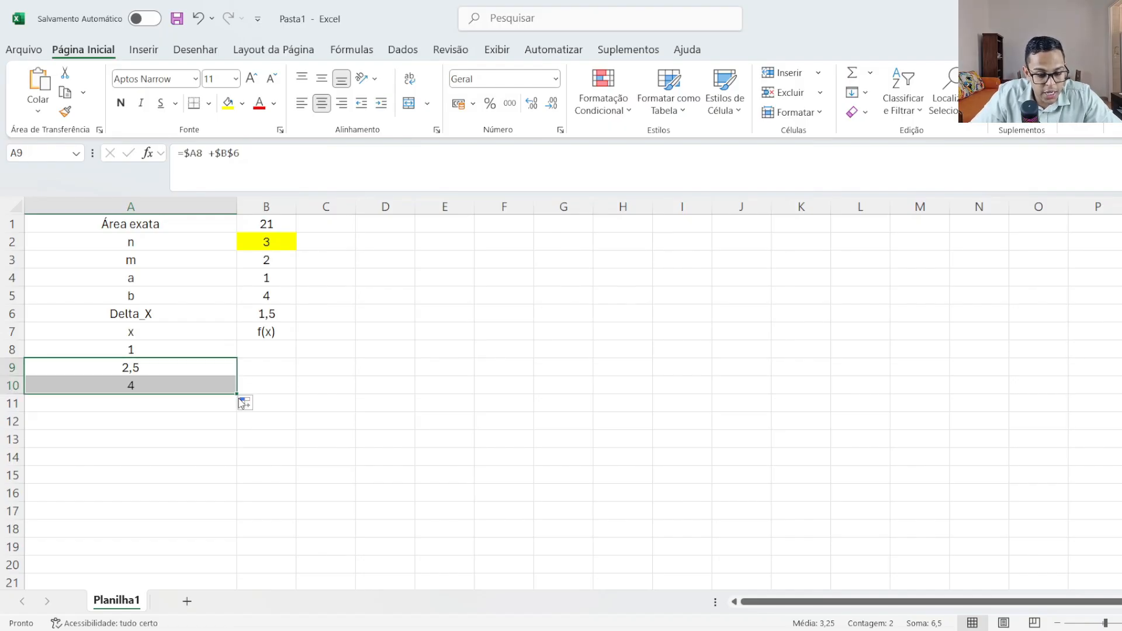
click(213, 386)
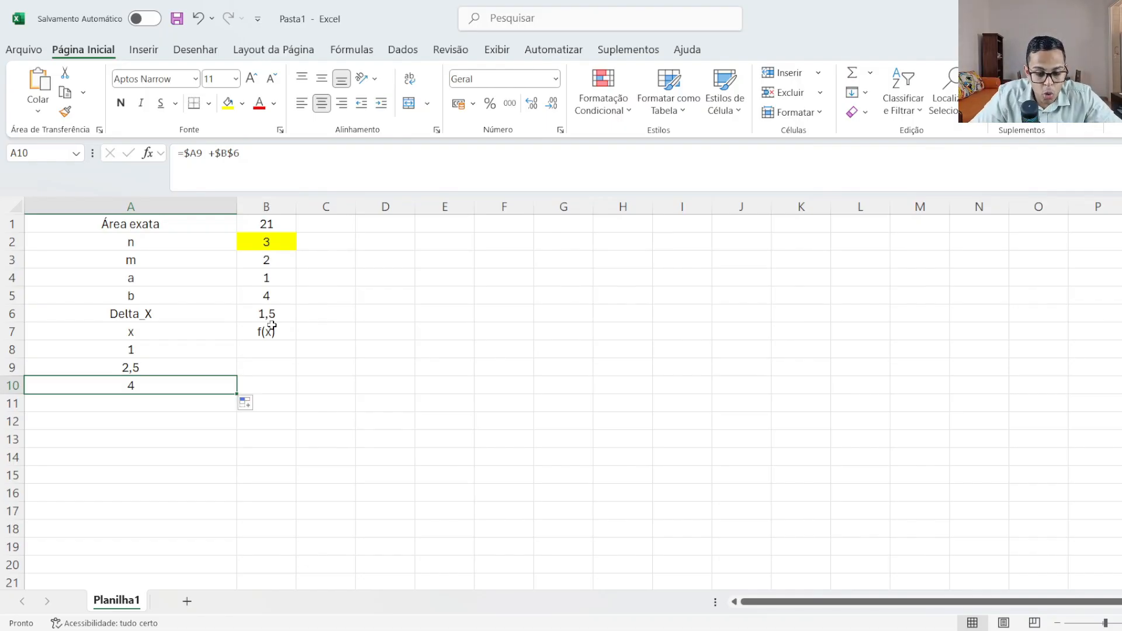
Step: Calculate f(x) for the first x value in B8 with the formula =$A8^2
click(269, 351)
text(=)
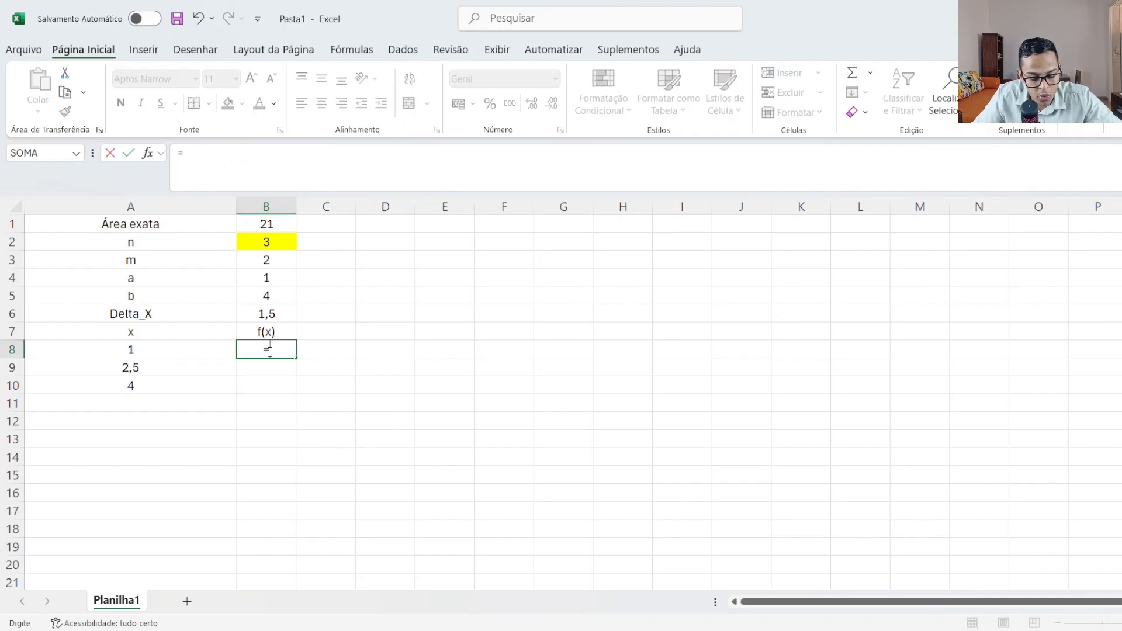
click(145, 354)
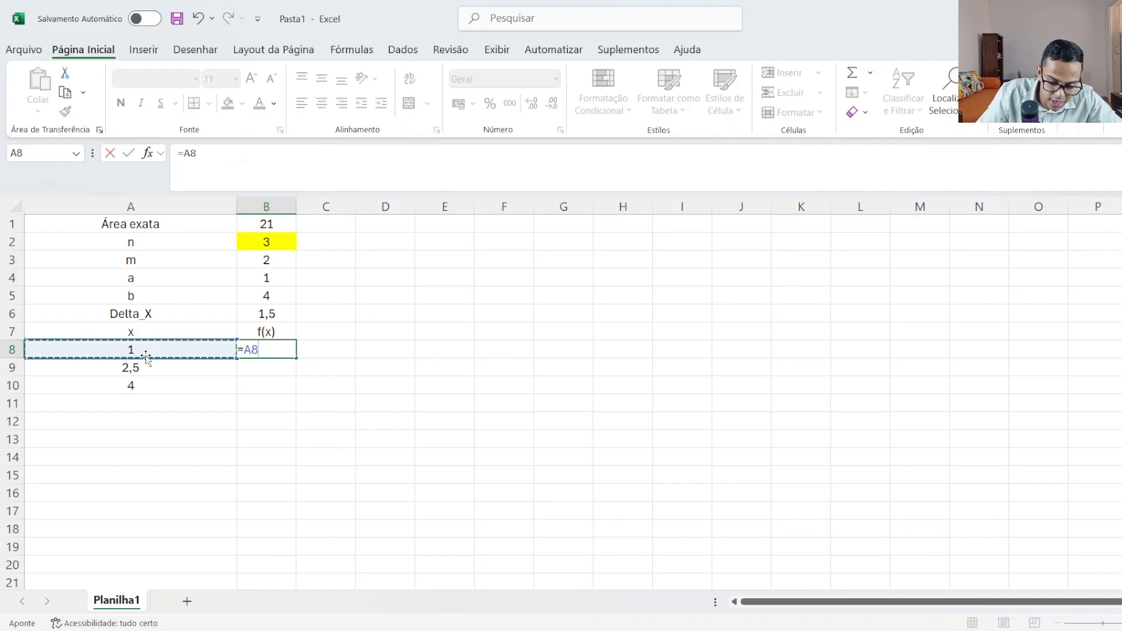
text(^2)
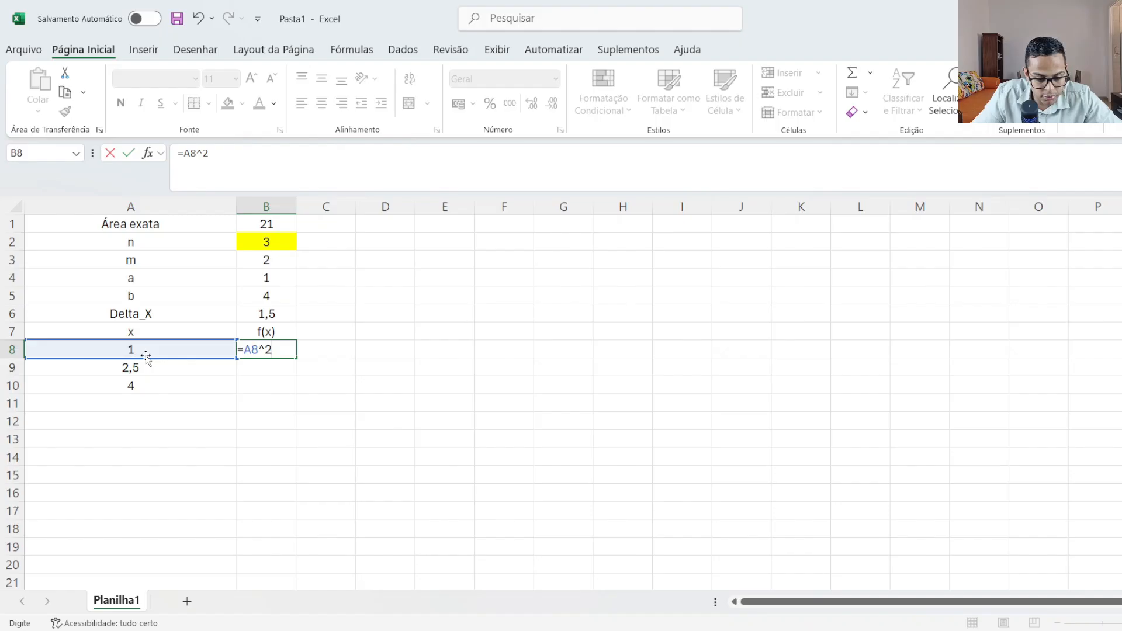
click(247, 350)
text($)
key(Return)
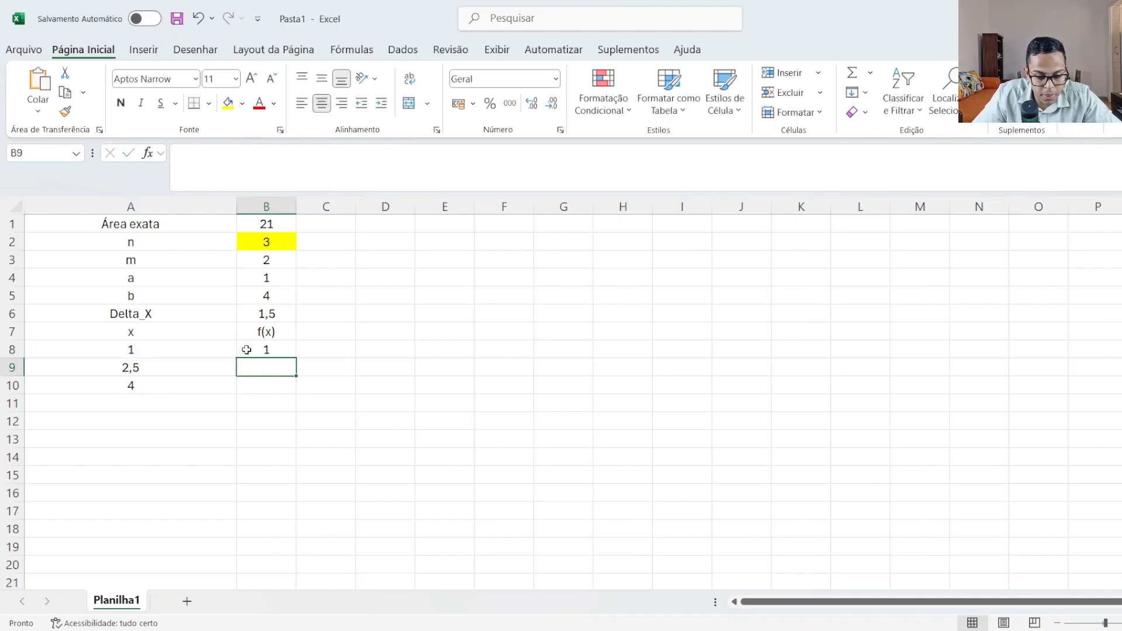
Step: Fill the f(x) formula from B8 down to B10
click(248, 351)
drag(298, 359, 301, 393)
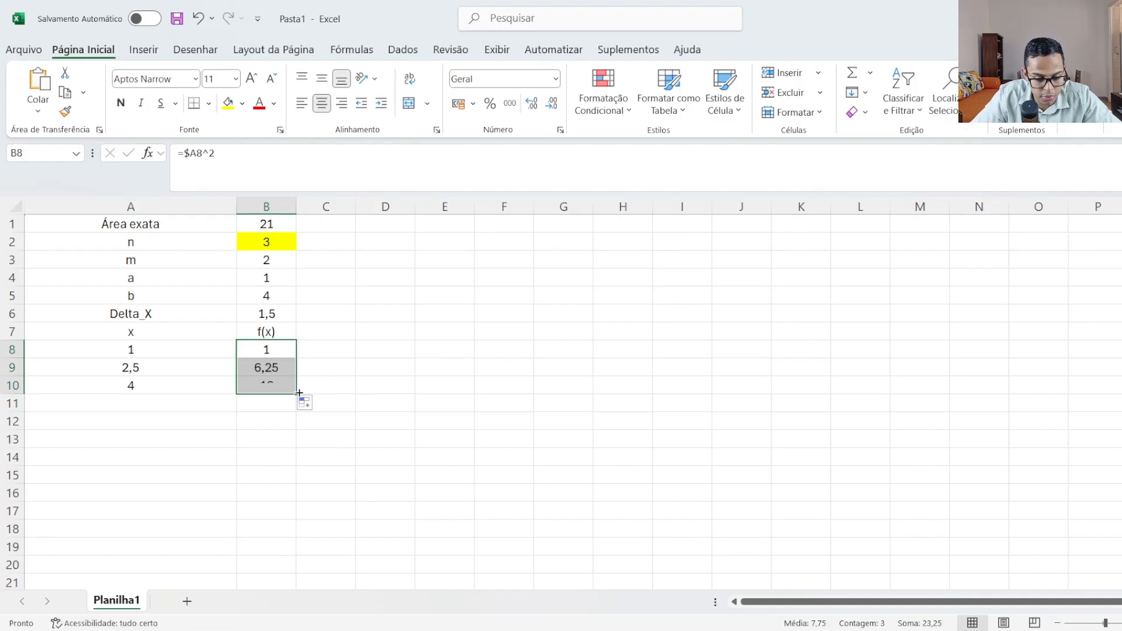
click(261, 370)
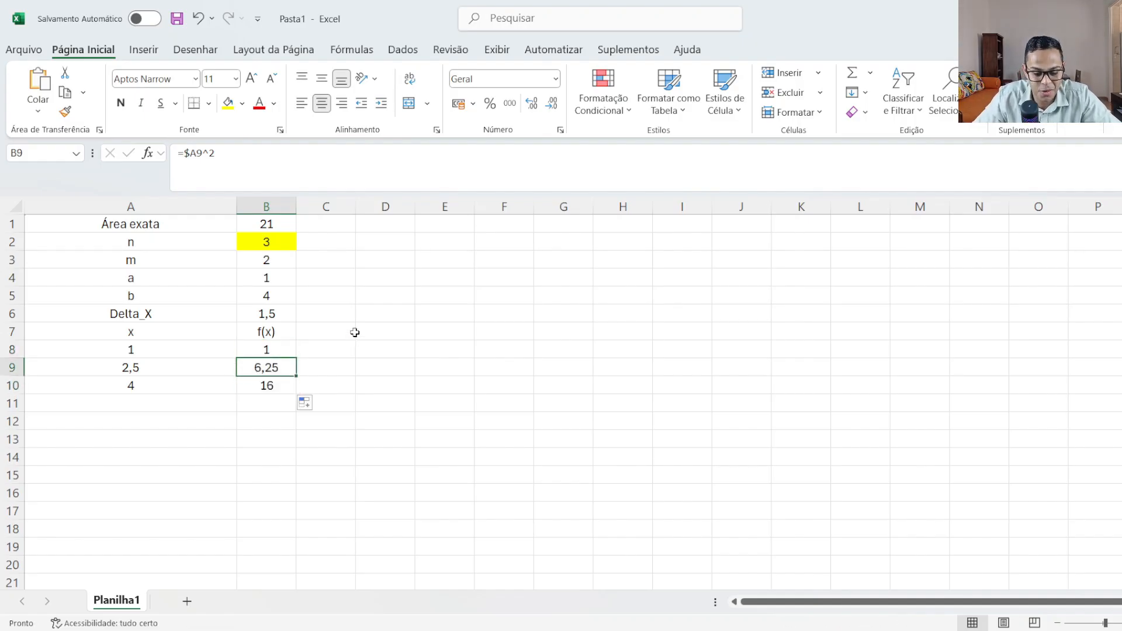
Step: Widen column C and enter the heading "Áreas aproximadas" in C8
drag(349, 202, 479, 203)
click(348, 349)
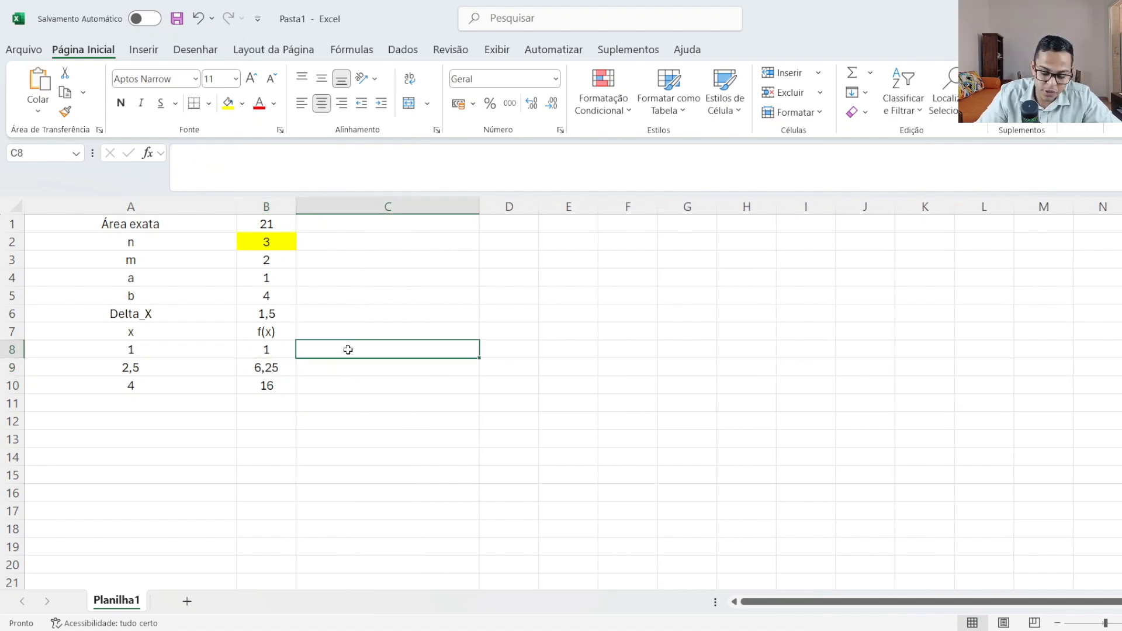
text(Área)
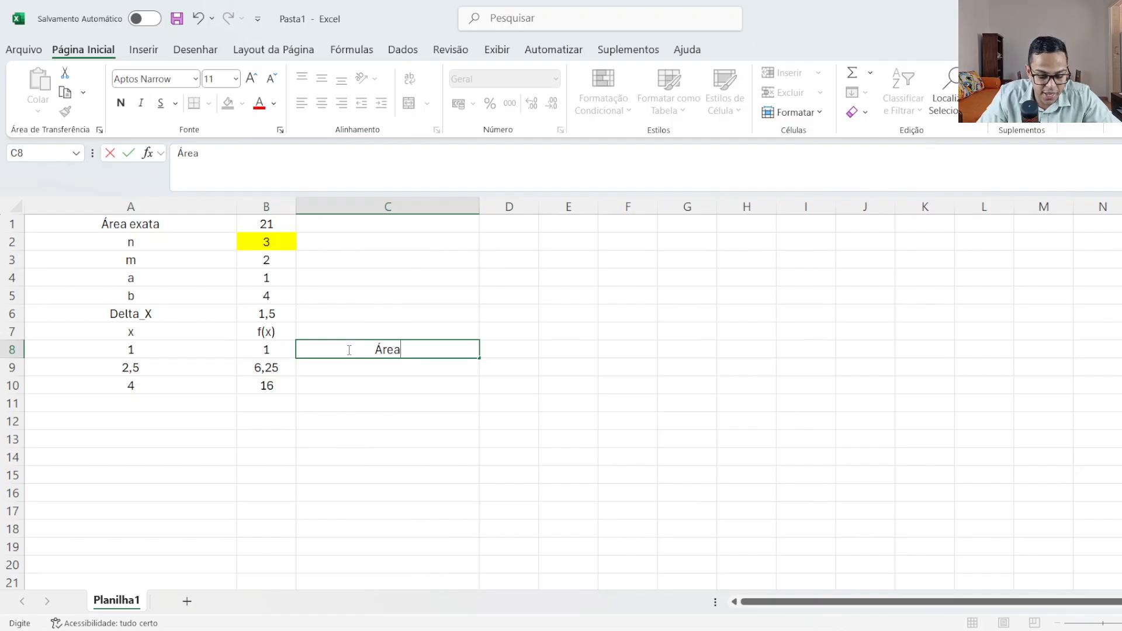
text(s aproxi)
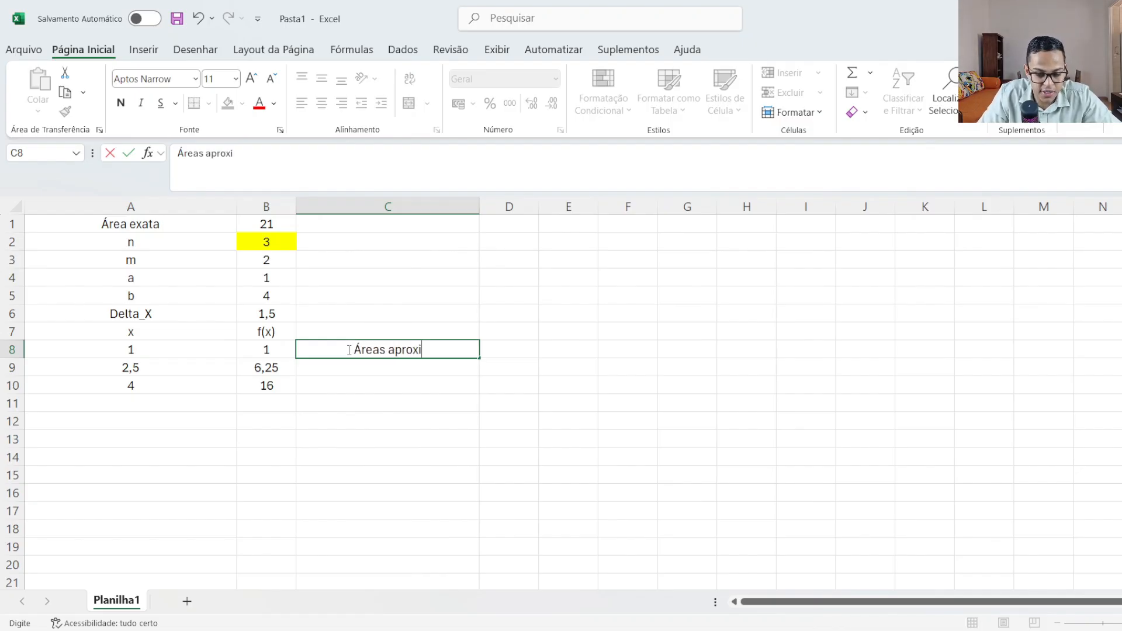
text(madas)
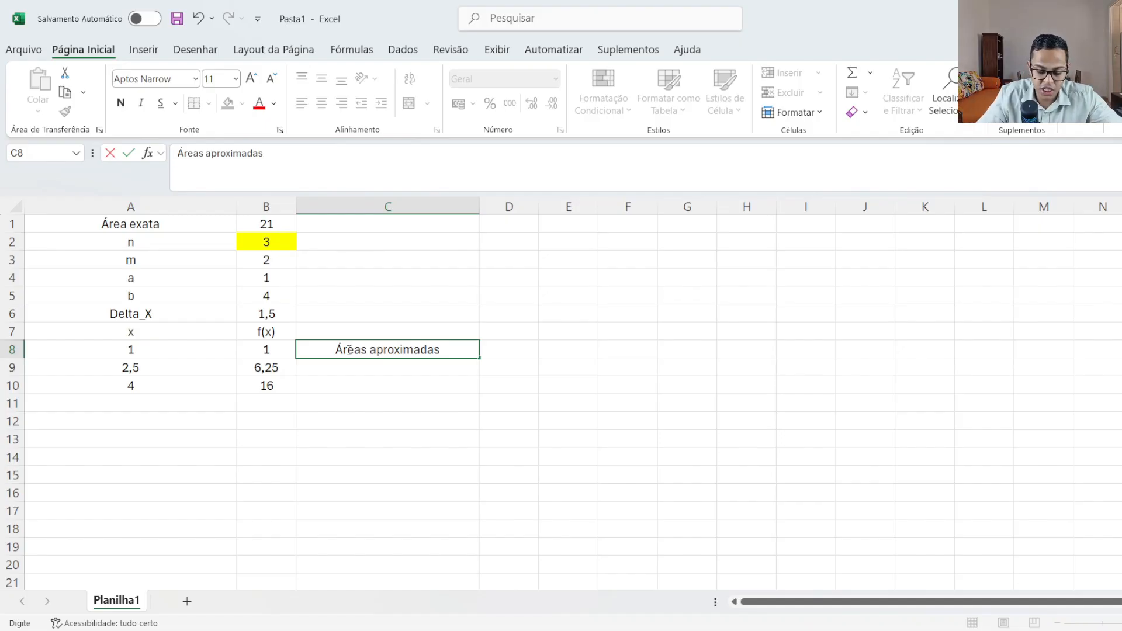
key(Return)
Step: Start the area formula in C9 with half of Delta_X as an absolute reference, =($B$6/2)
text(=)
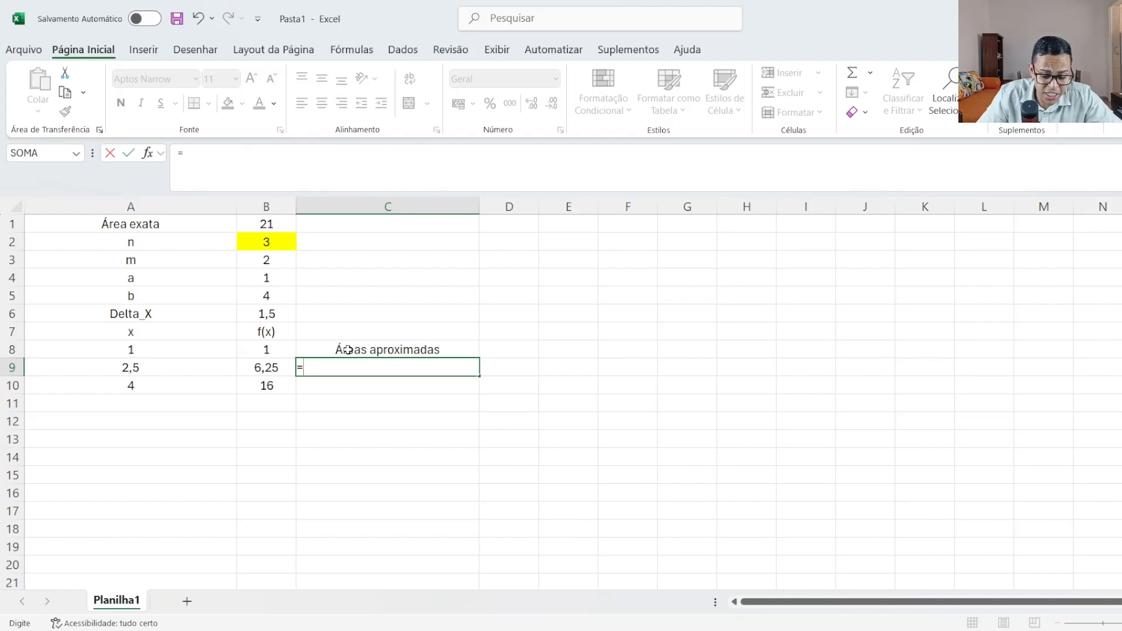
text(())
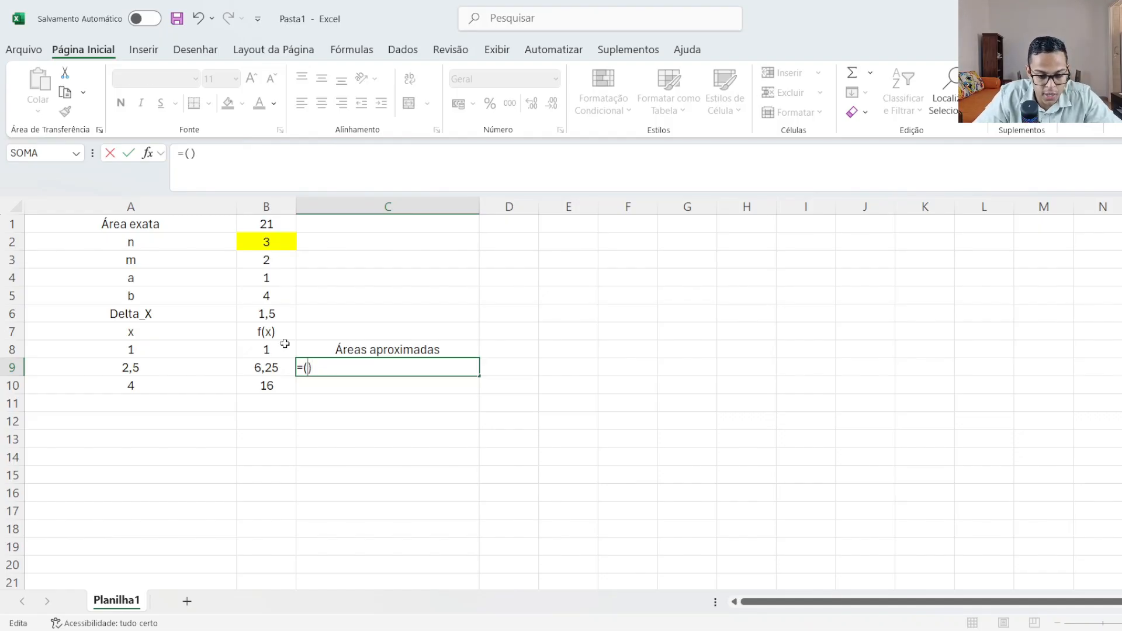
click(259, 314)
text(/2)
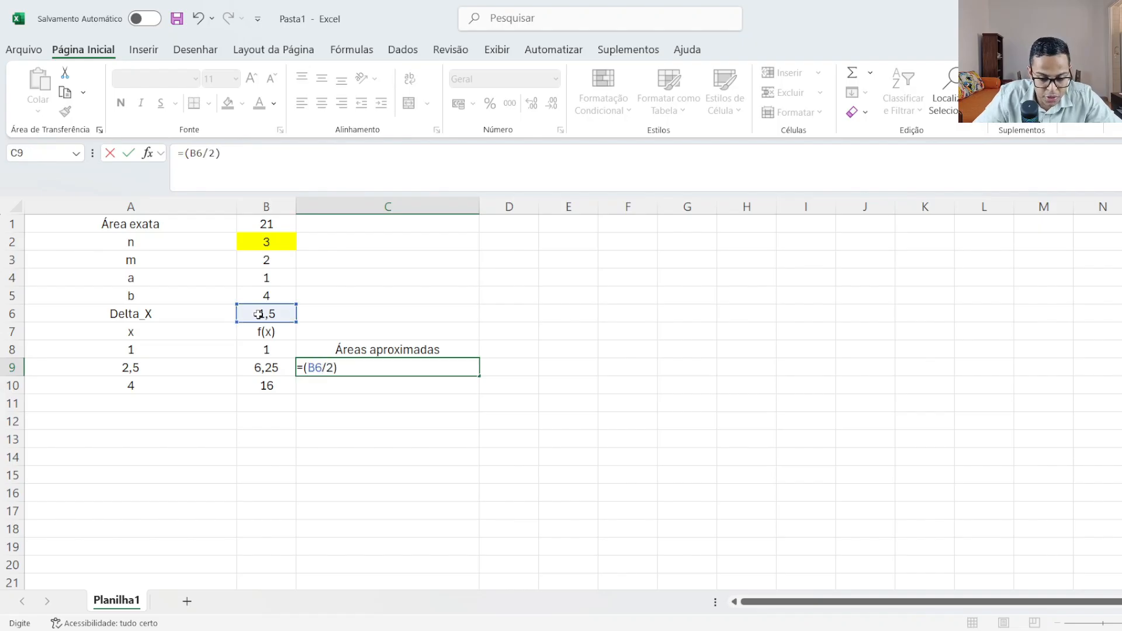
text($)
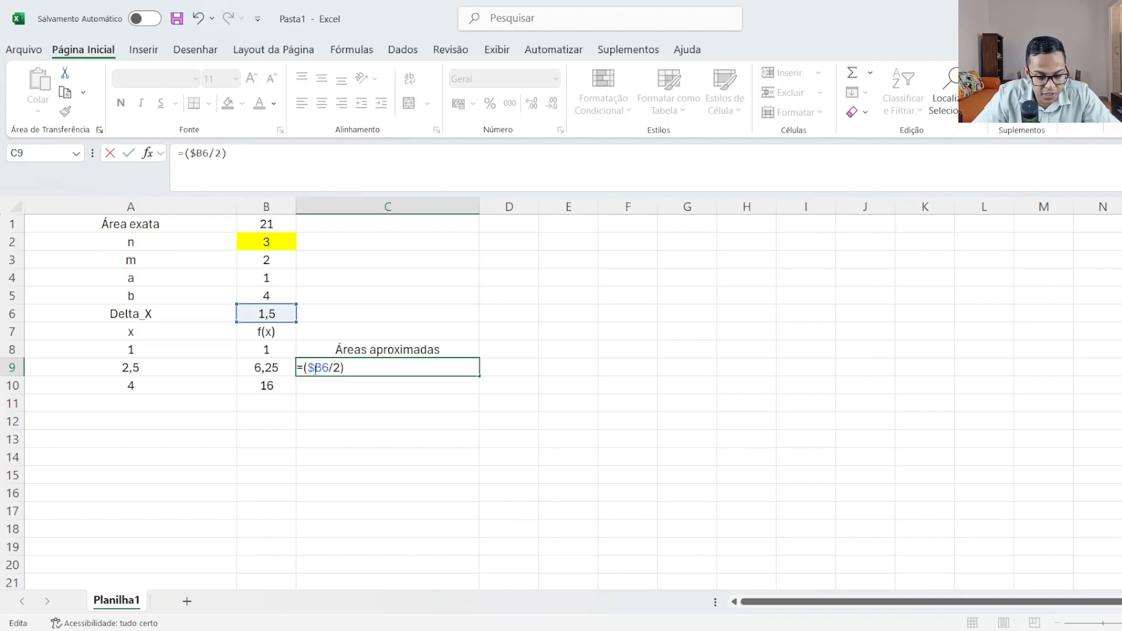
click(326, 370)
text($6/2))
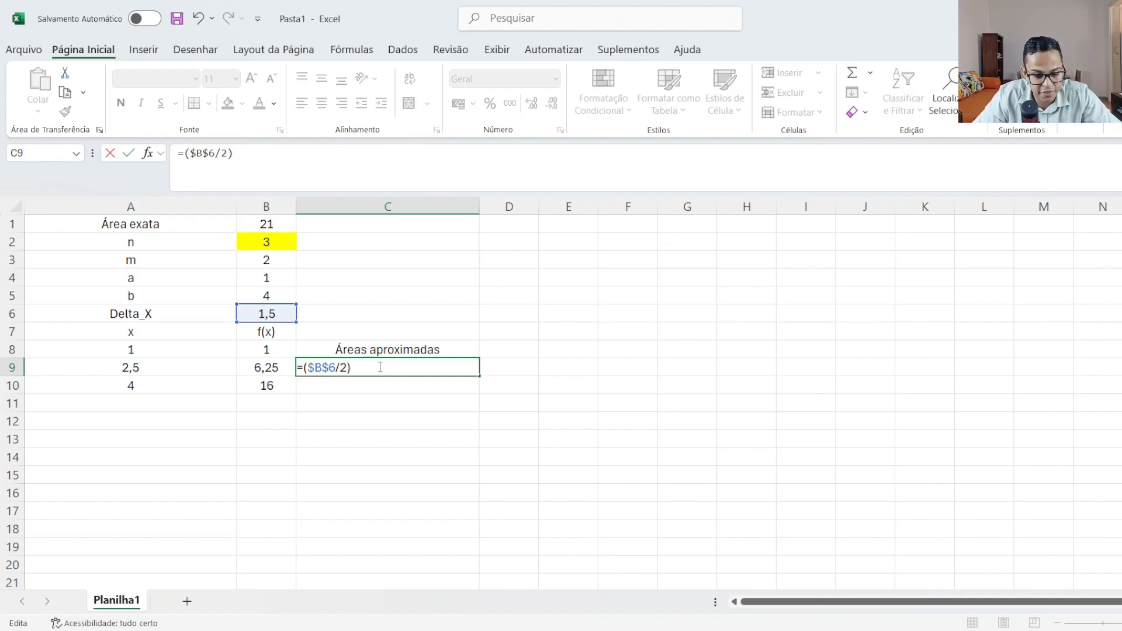
Step: Complete the C9 formula as =($B$6/2)*($B9+$B8) and fill it down to C10
text(*()
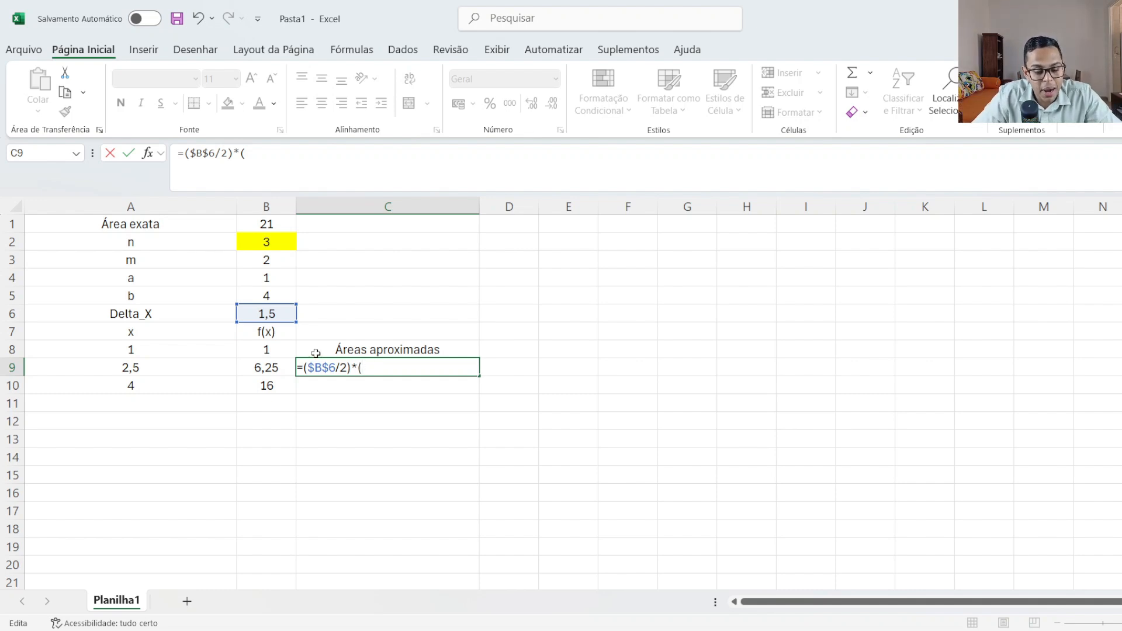
click(274, 367)
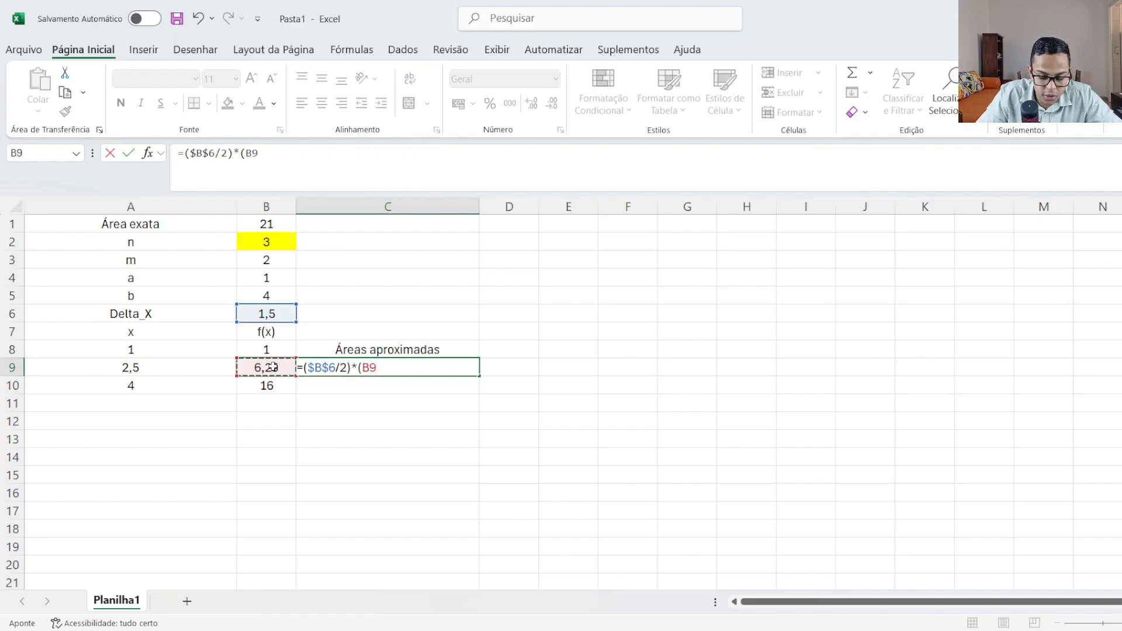
text(+)
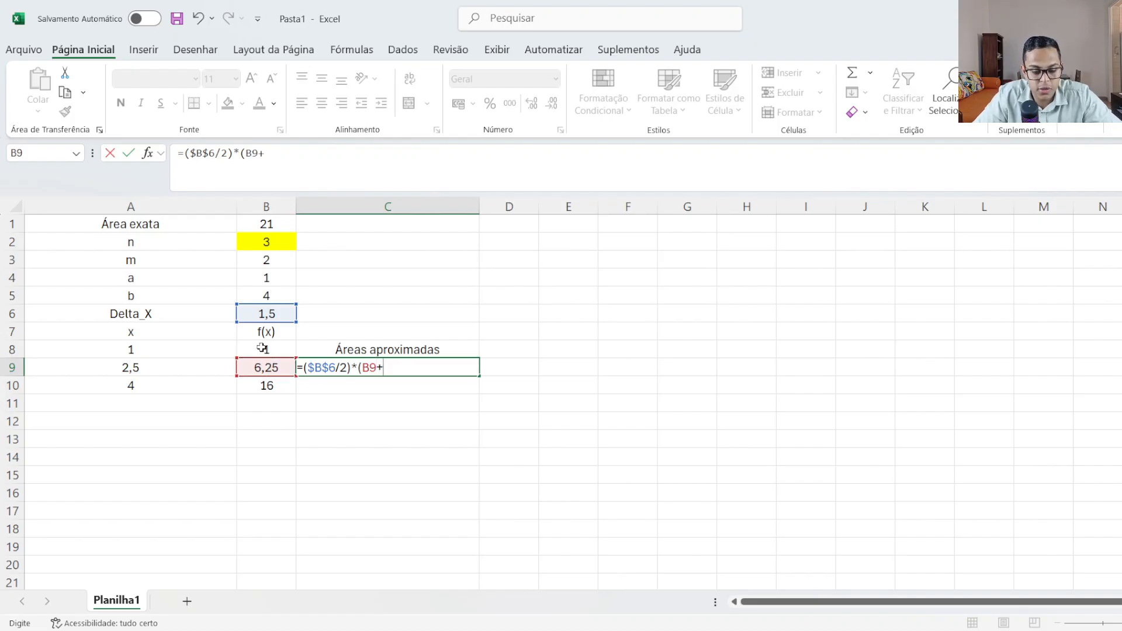
click(263, 348)
click(365, 370)
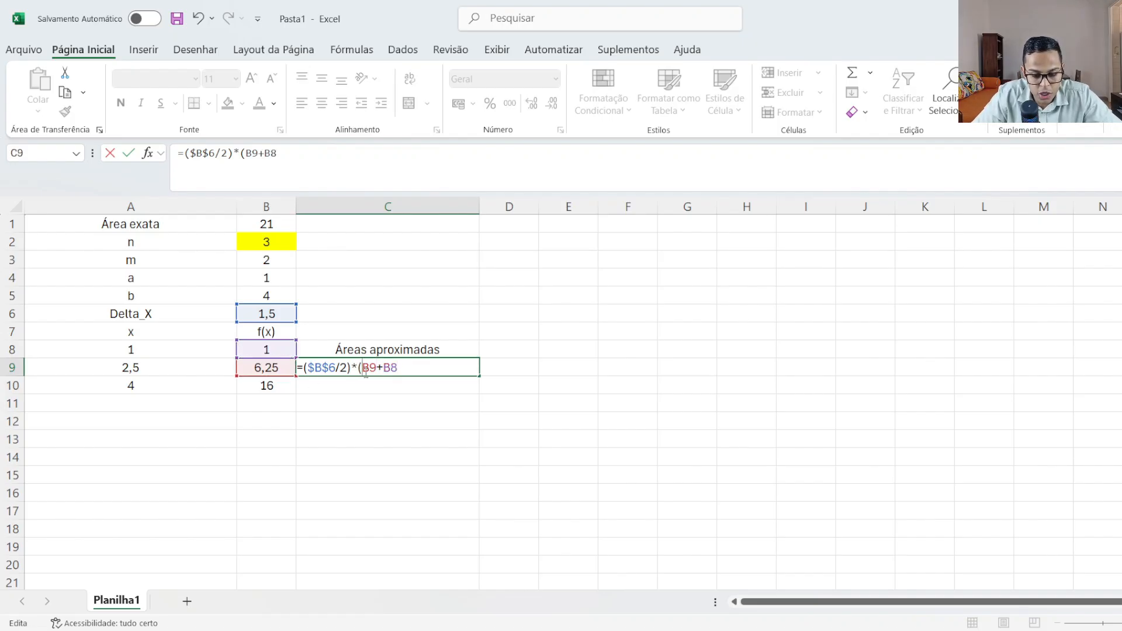
text($)
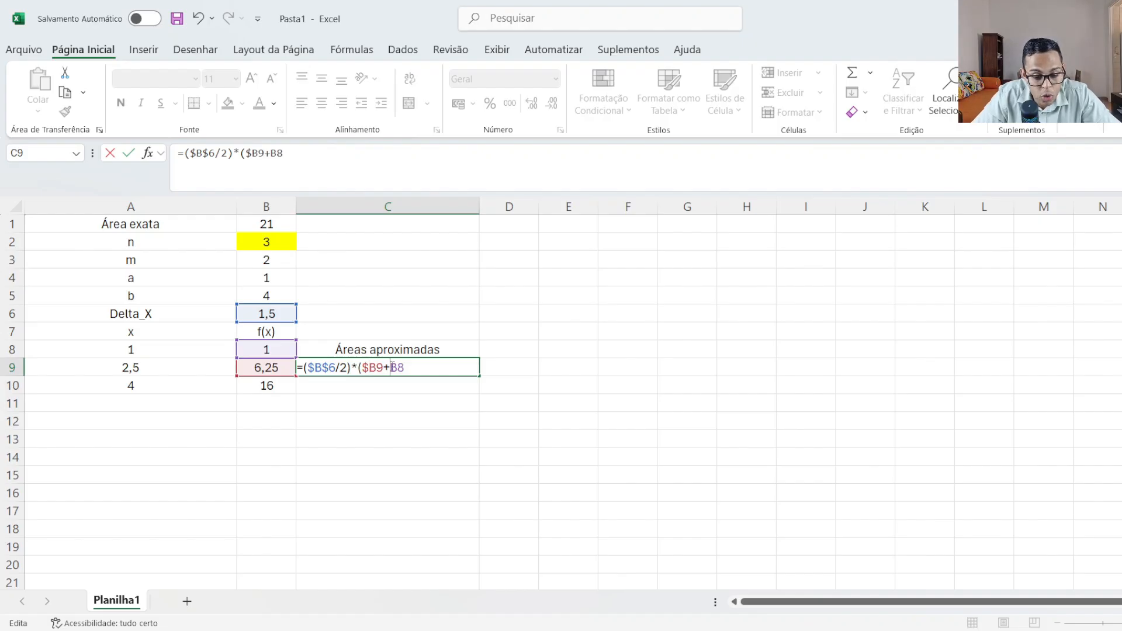
click(392, 367)
text($B8)
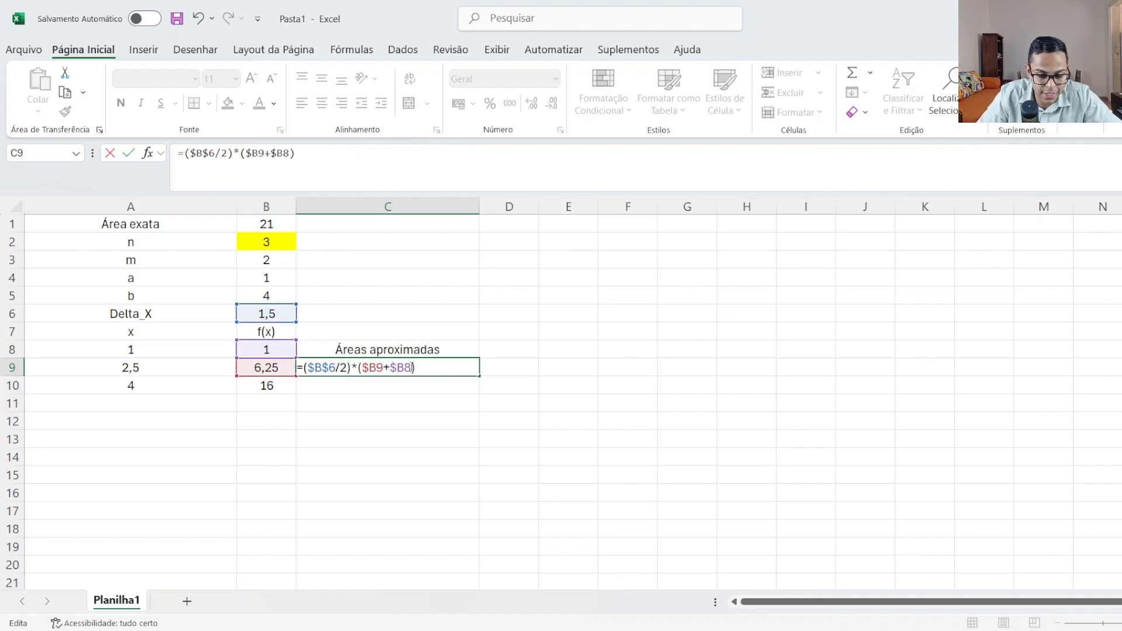
key(Return)
click(454, 368)
drag(478, 377, 479, 391)
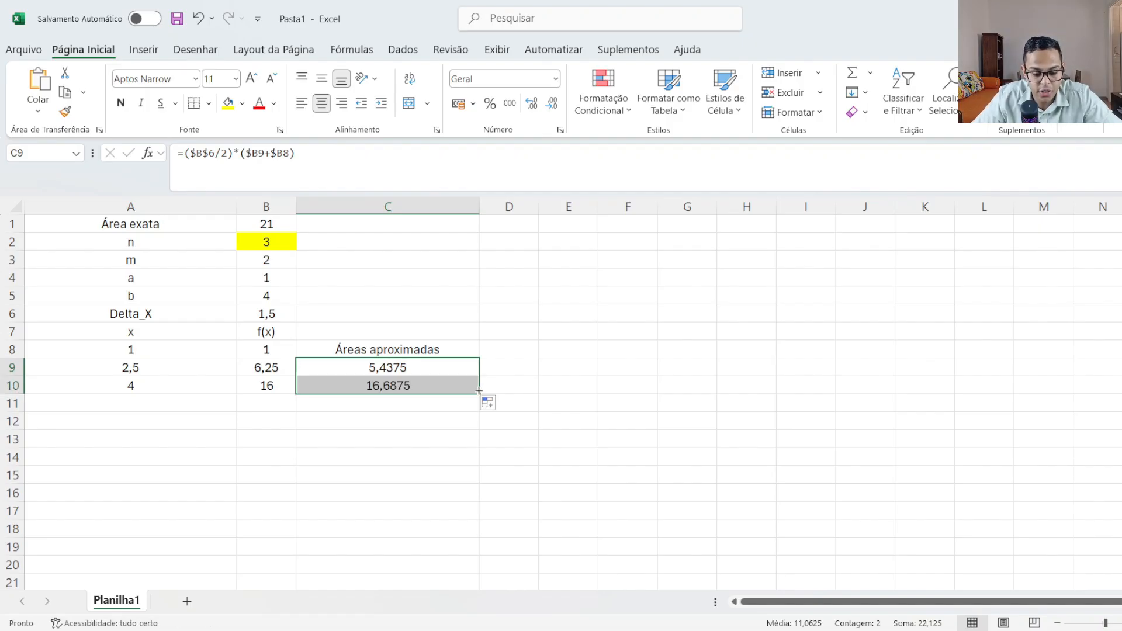
Step: Copy the heading "Áreas aproximadas" from C8 into C7
click(389, 346)
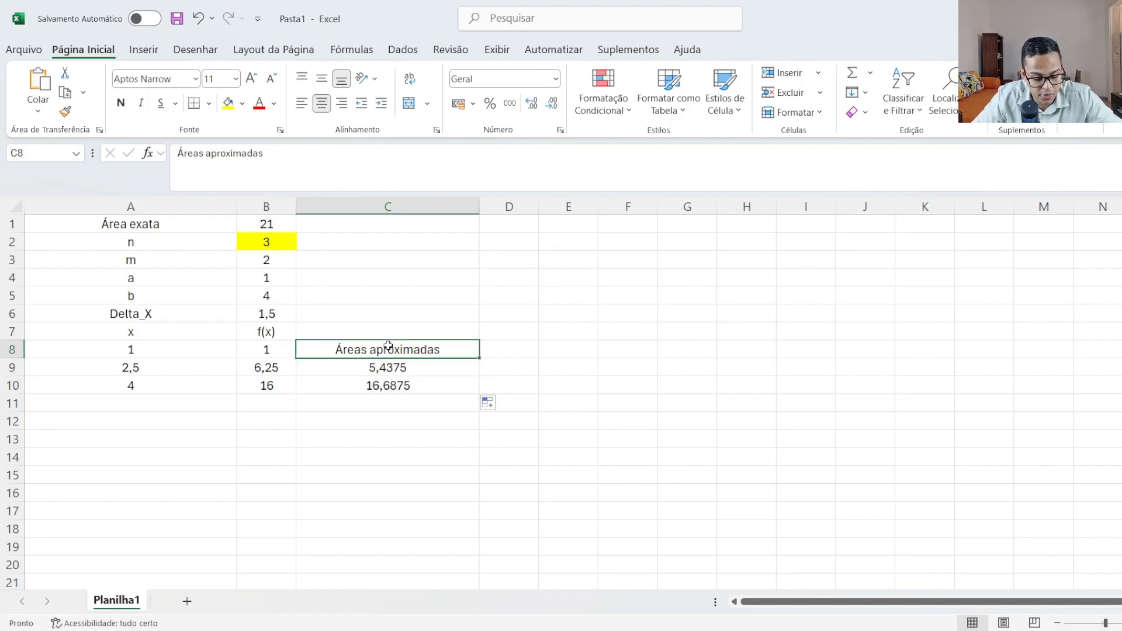
key(ctrl+c)
click(388, 327)
key(ctrl+v)
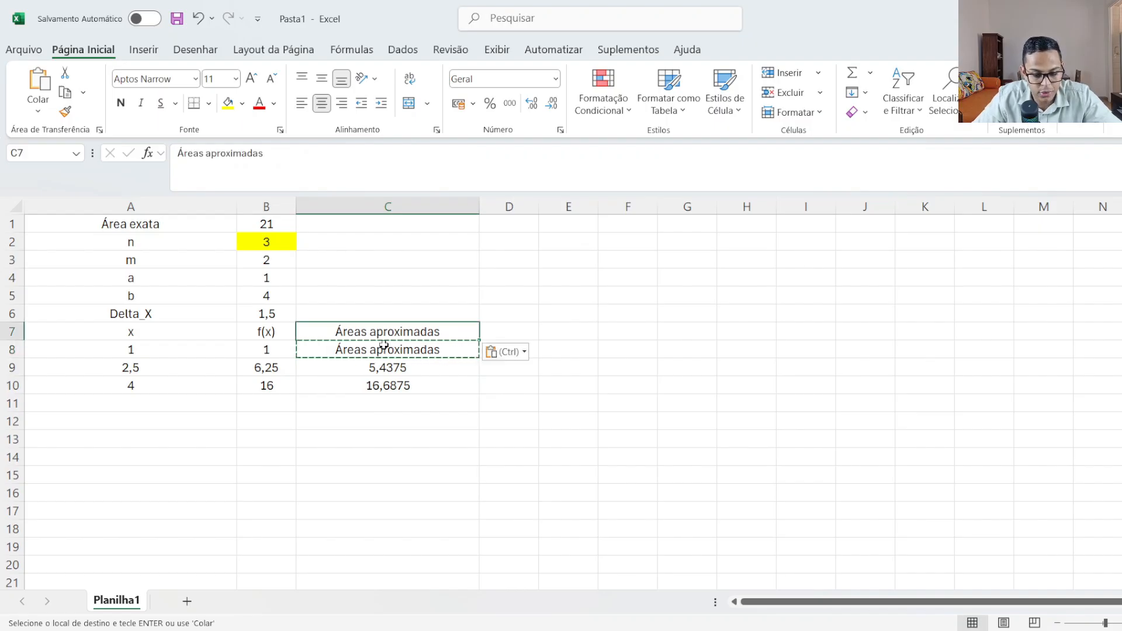
Step: Copy the area formula from C9 into C8 and clear C9:C10
click(384, 345)
click(386, 366)
key(ctrl+c)
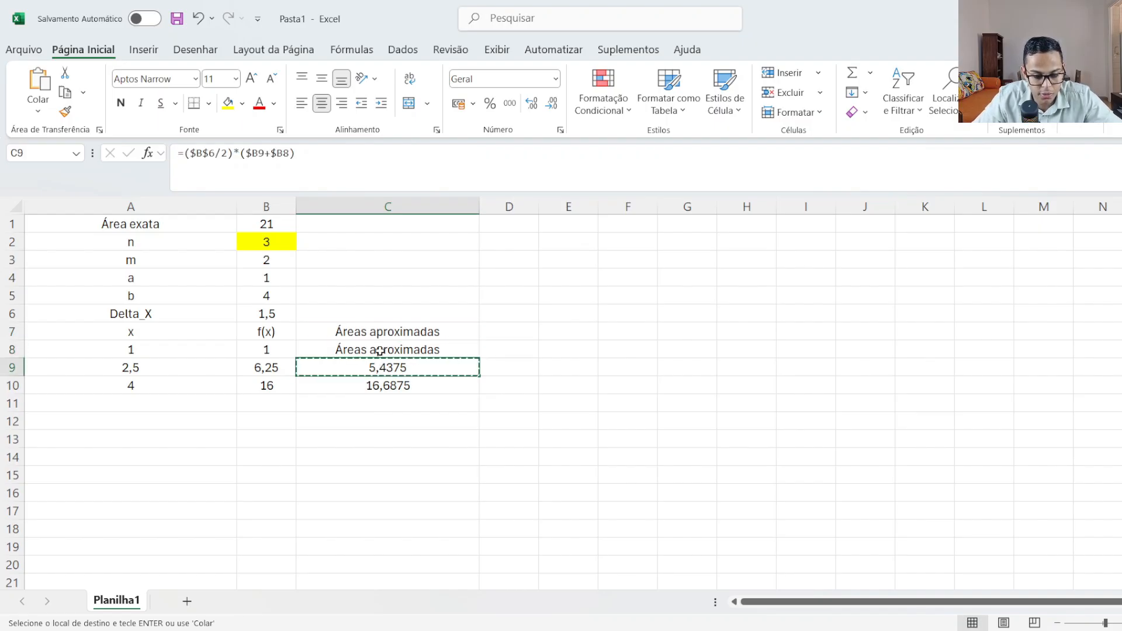
click(380, 351)
key(ctrl+v)
drag(383, 367, 382, 381)
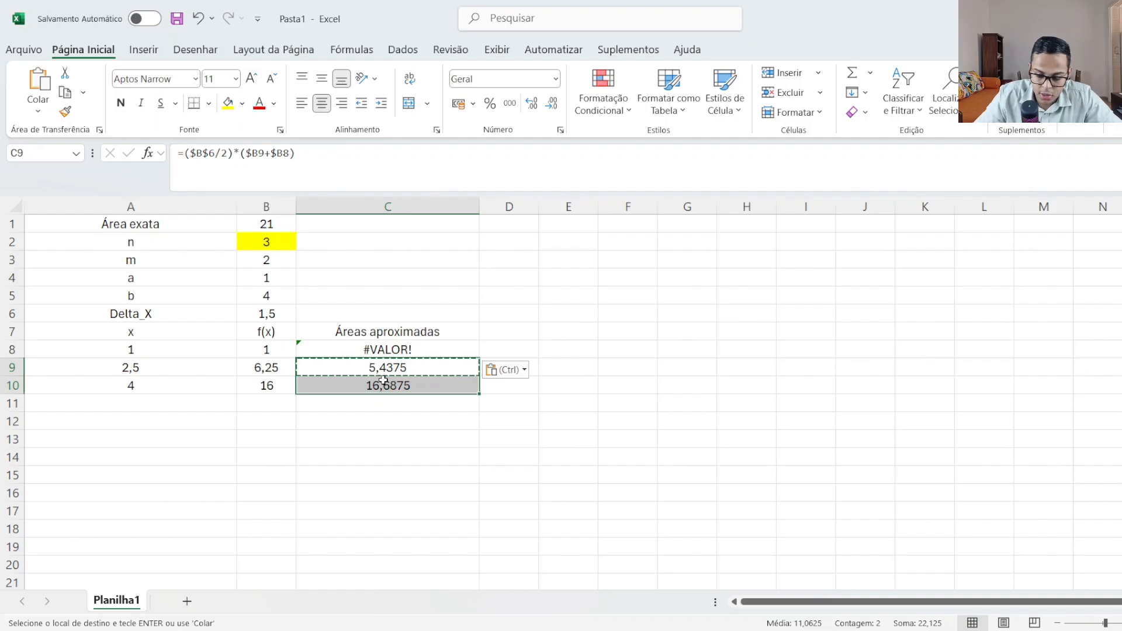
key(Delete)
Step: Change the formula in C8 to =($B$6/2)*($B8+$B9) so it adds the current and following f(x) values
double_click(389, 352)
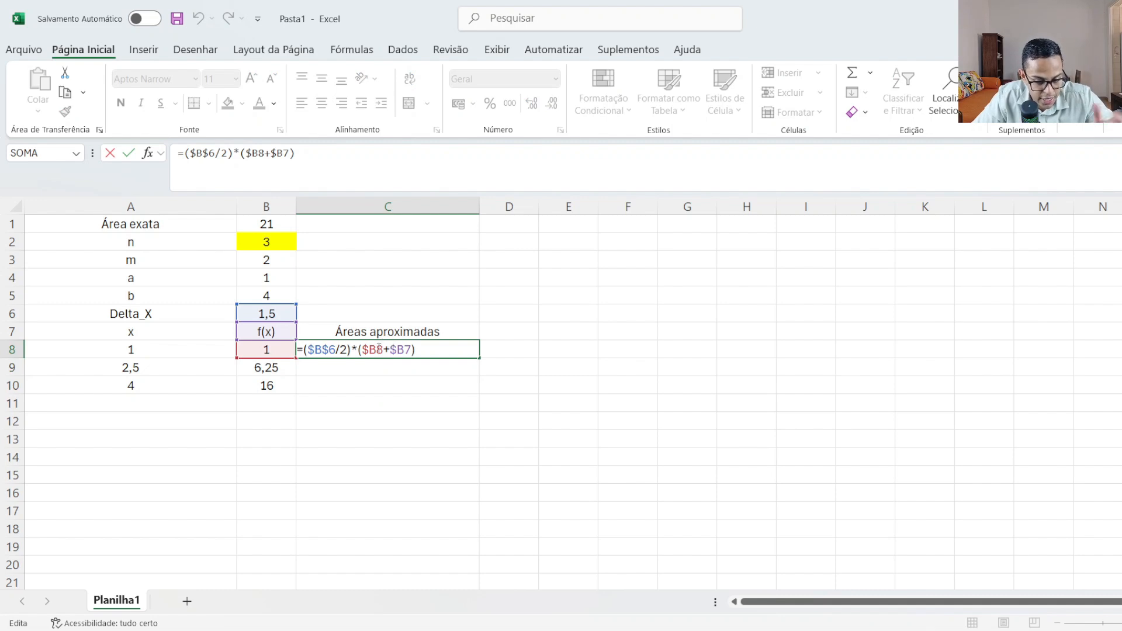
drag(371, 353, 411, 352)
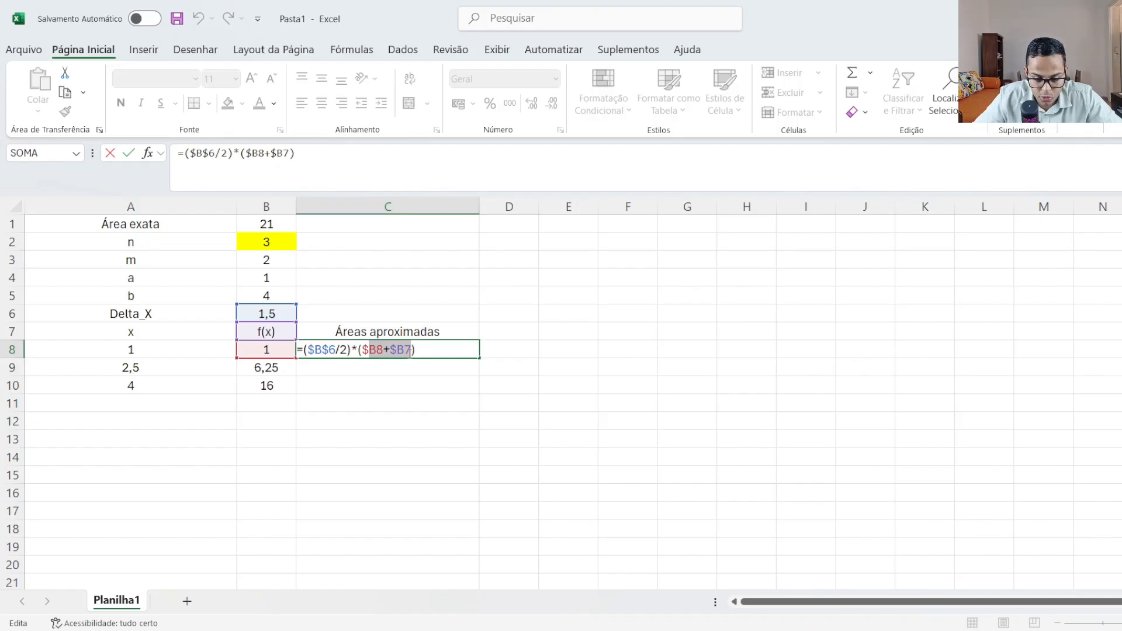
key(BackSpace)
key(BackSpace)
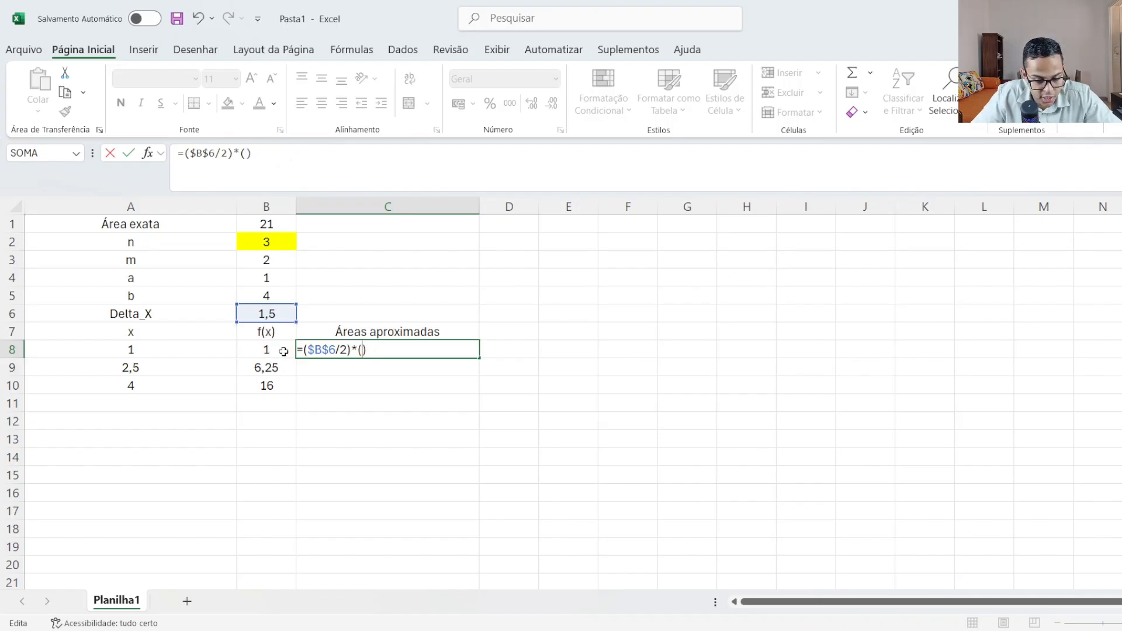
click(283, 351)
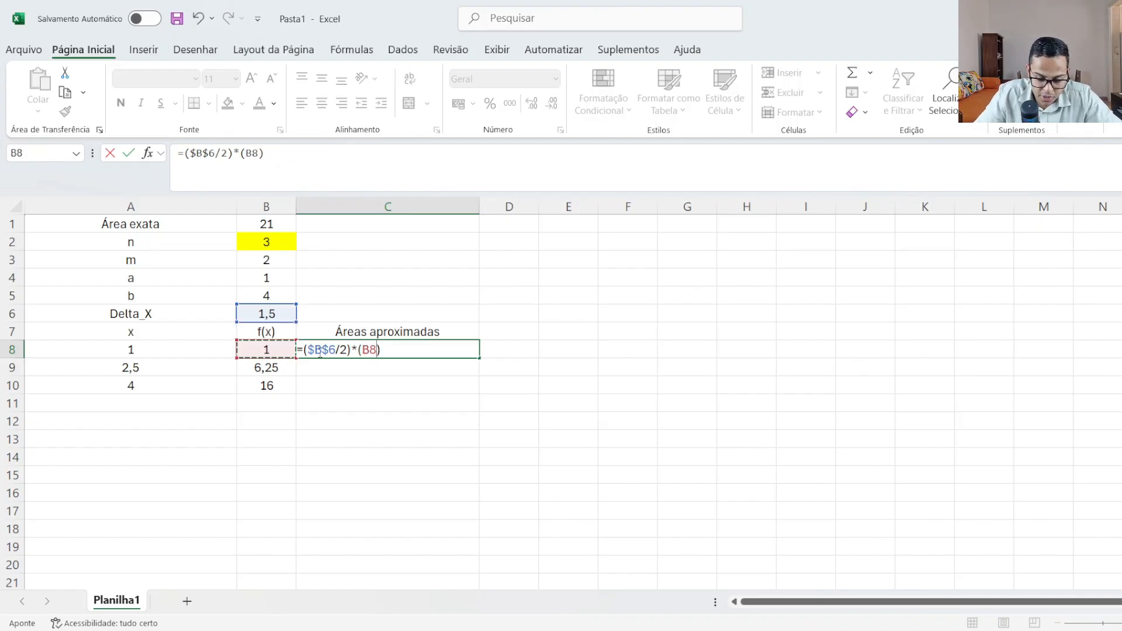
text(+)
click(279, 369)
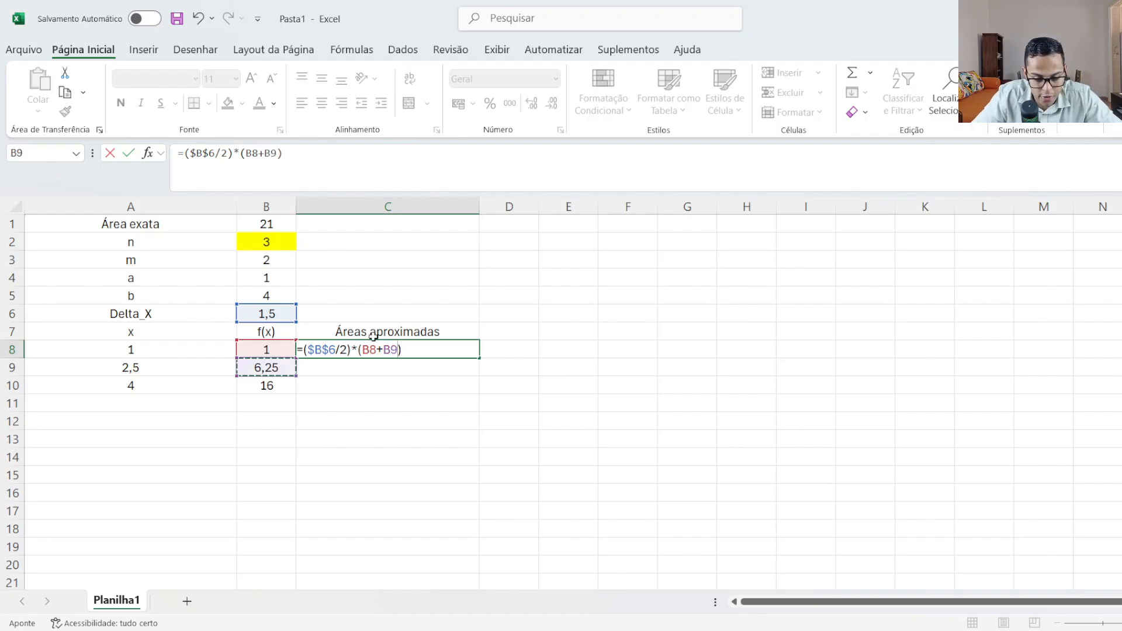
click(363, 349)
text($)
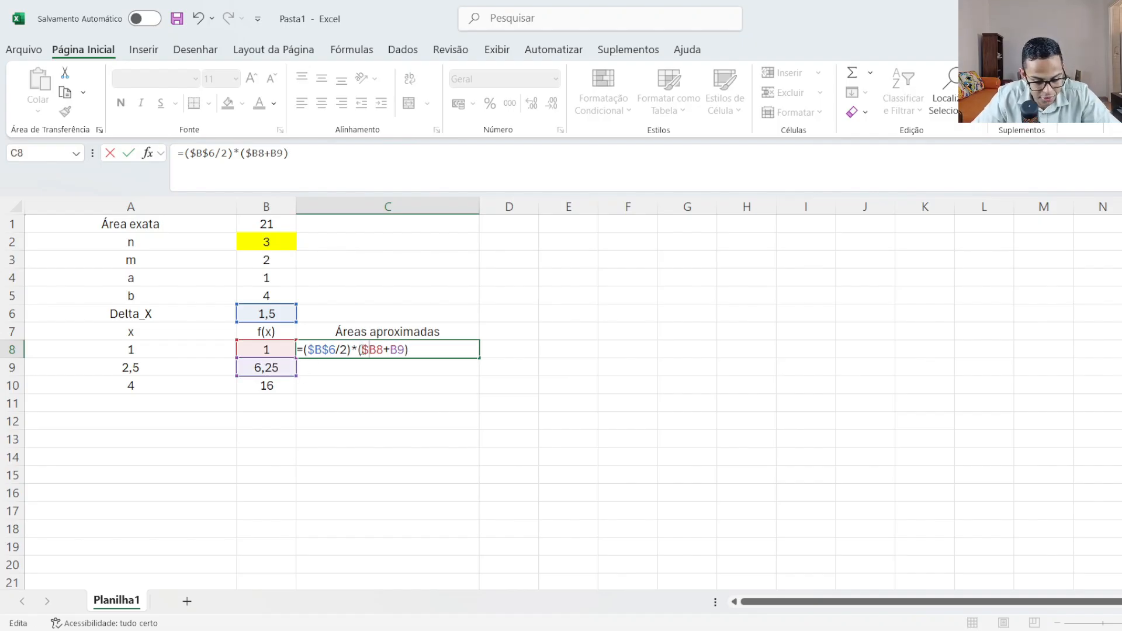
click(390, 349)
text($)
key(ctrl+Return)
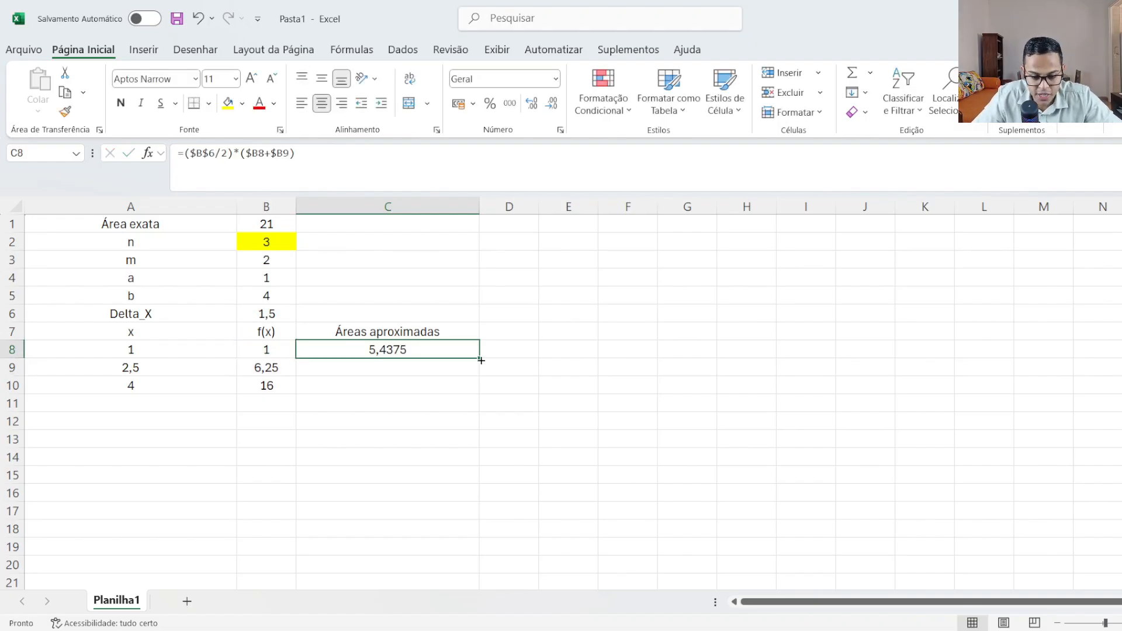
Step: Fill the area formula from C8 down to C10, and clear the surplus formula in C10
drag(479, 358, 480, 378)
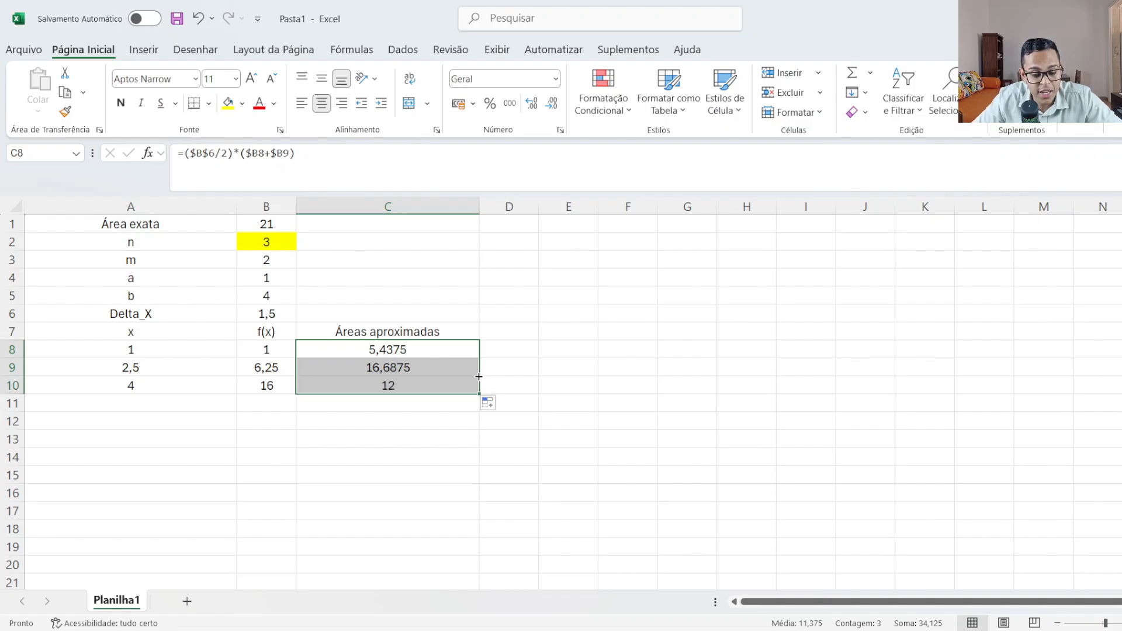
click(431, 388)
double_click(387, 381)
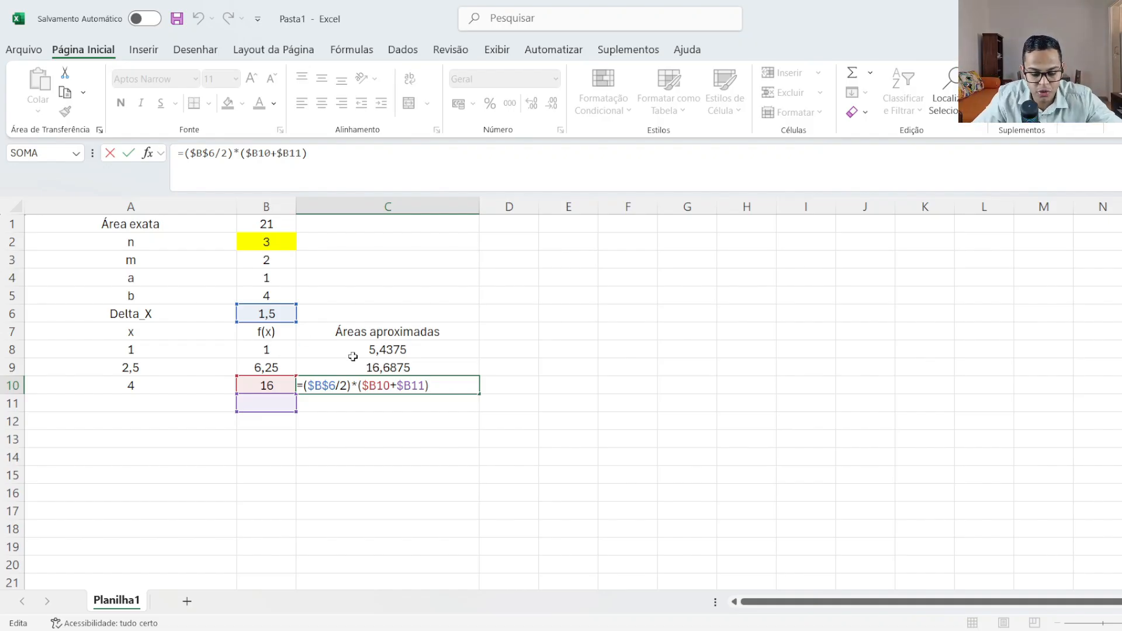
key(ctrl+Return)
key(Delete)
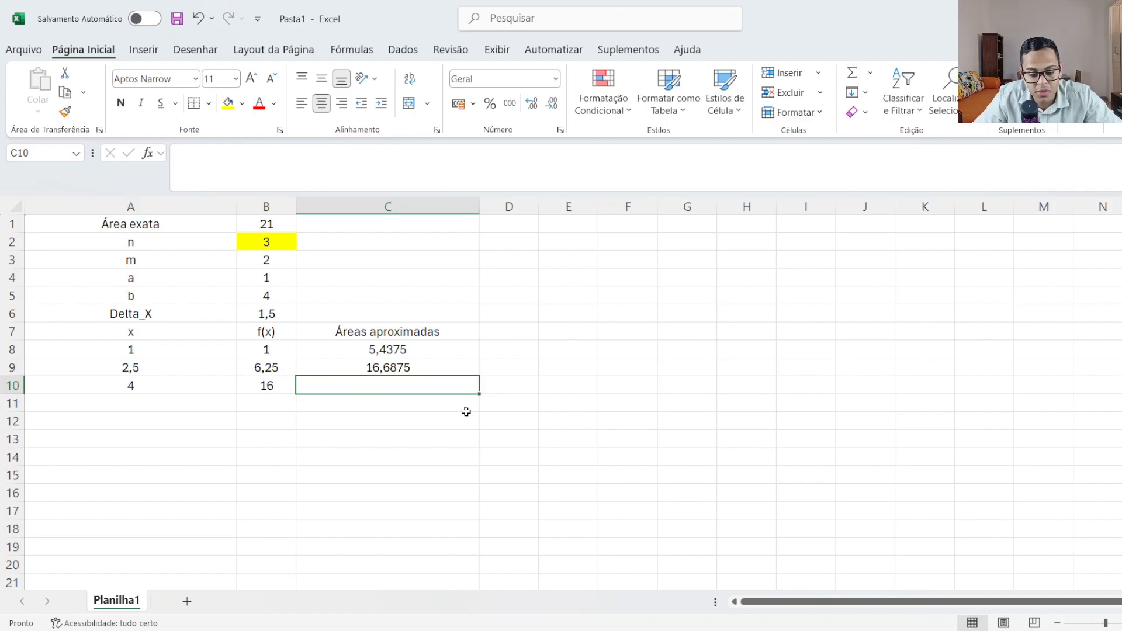
Step: Widen column D and enter the heading "Área aproximada" in D7
click(528, 331)
drag(538, 206, 621, 211)
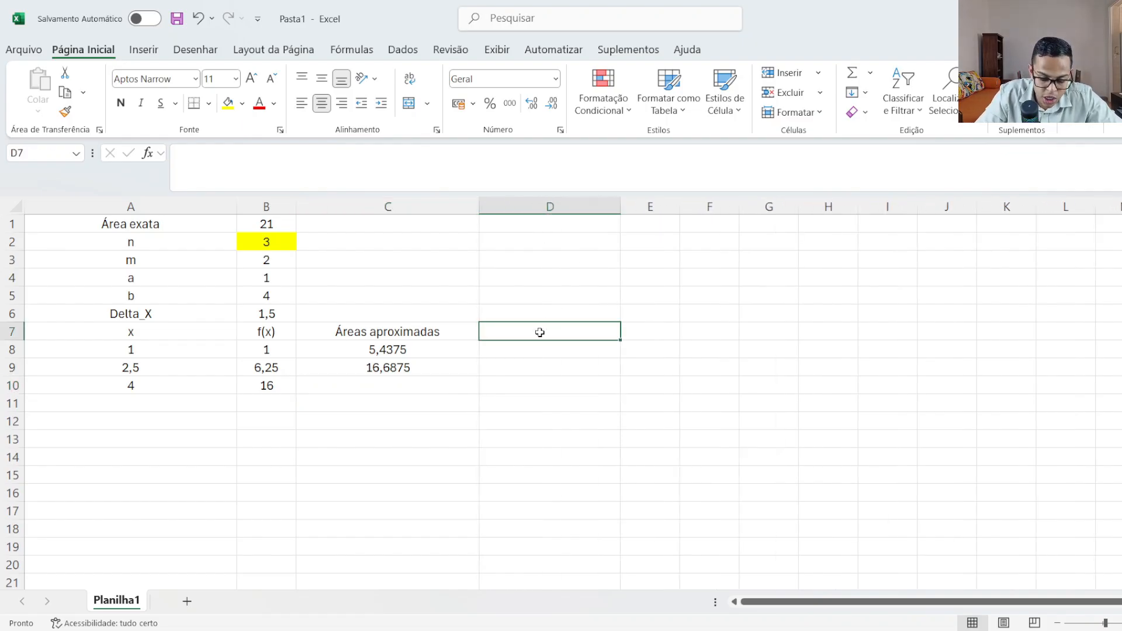
text(Área aproxim)
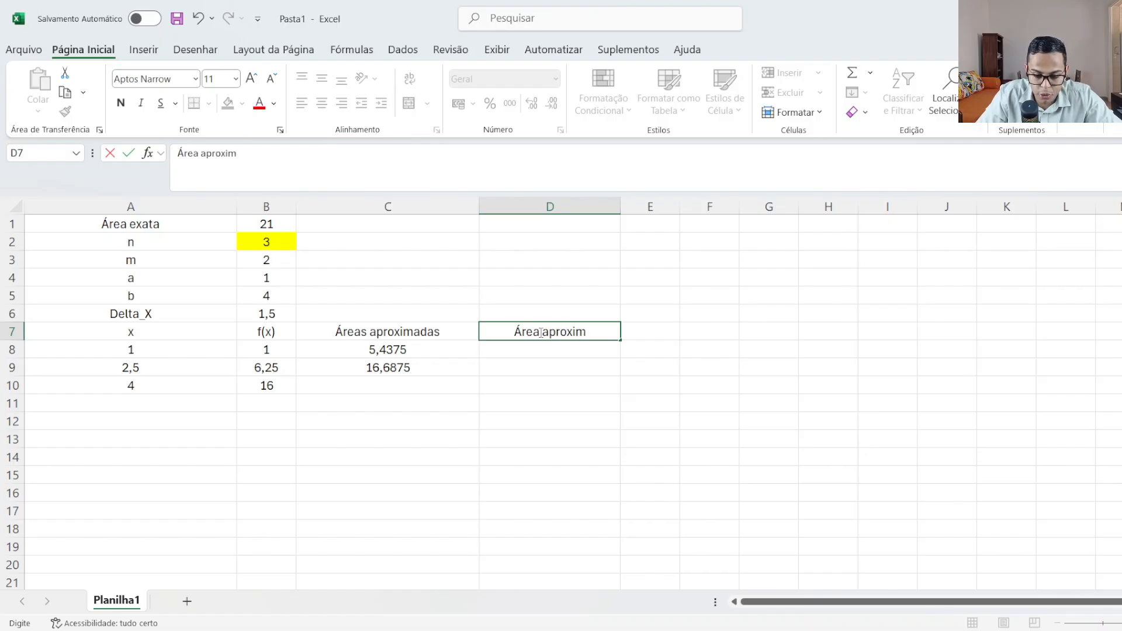
text(ada)
key(Return)
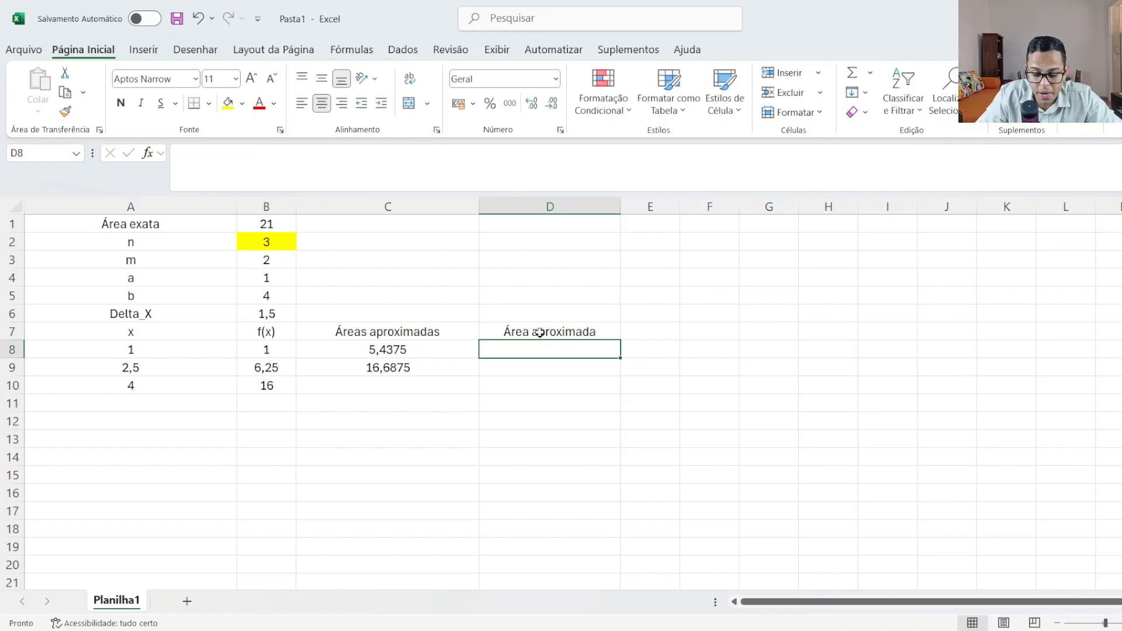
Step: Total the approximate areas in D8 with the formula =SOMA($C8:$C500)
text(=SOMA()
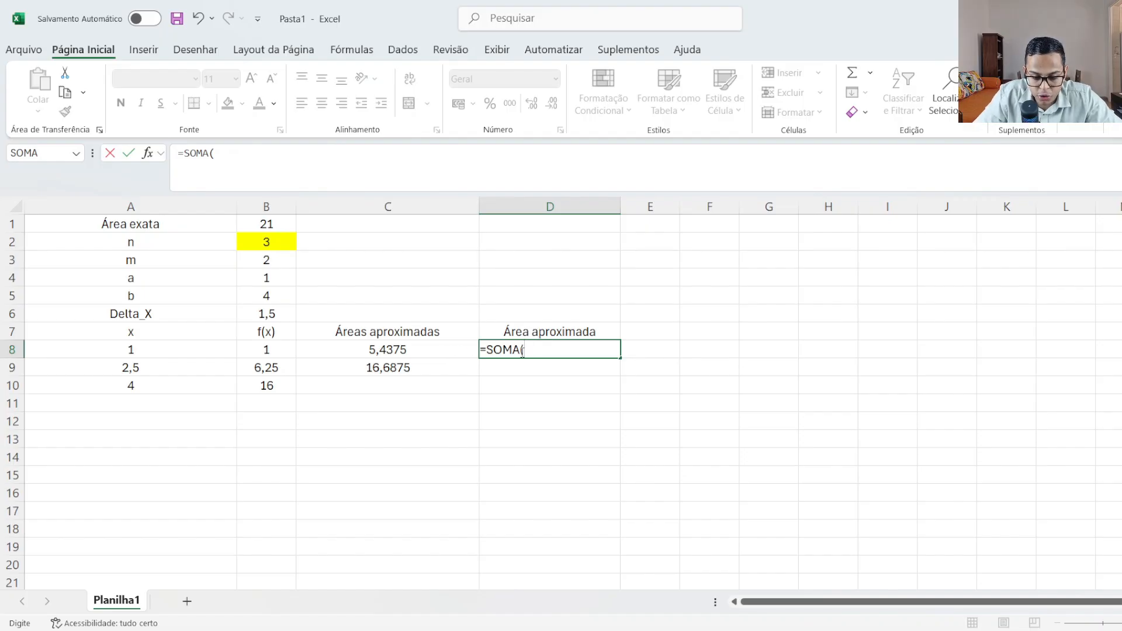
text($C)
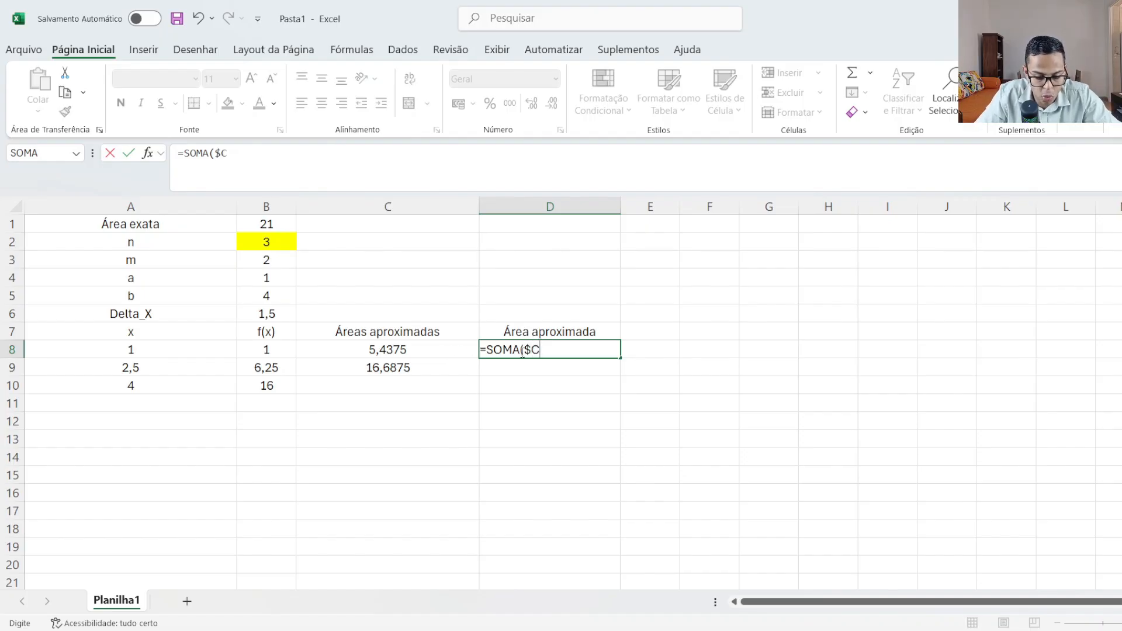
text(8)
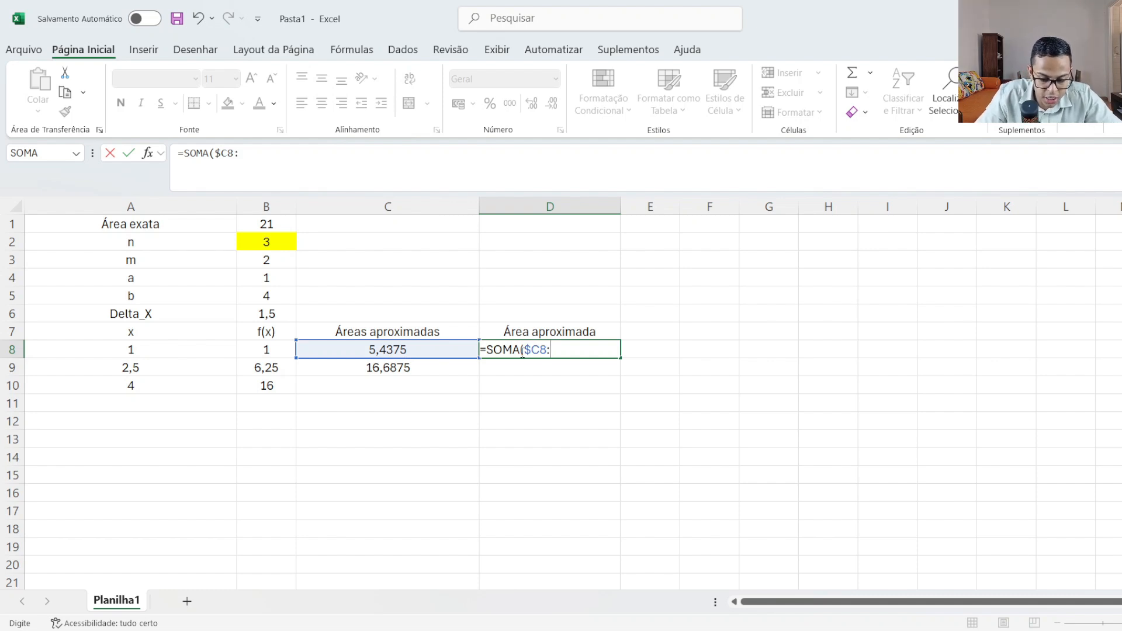
text(:$)
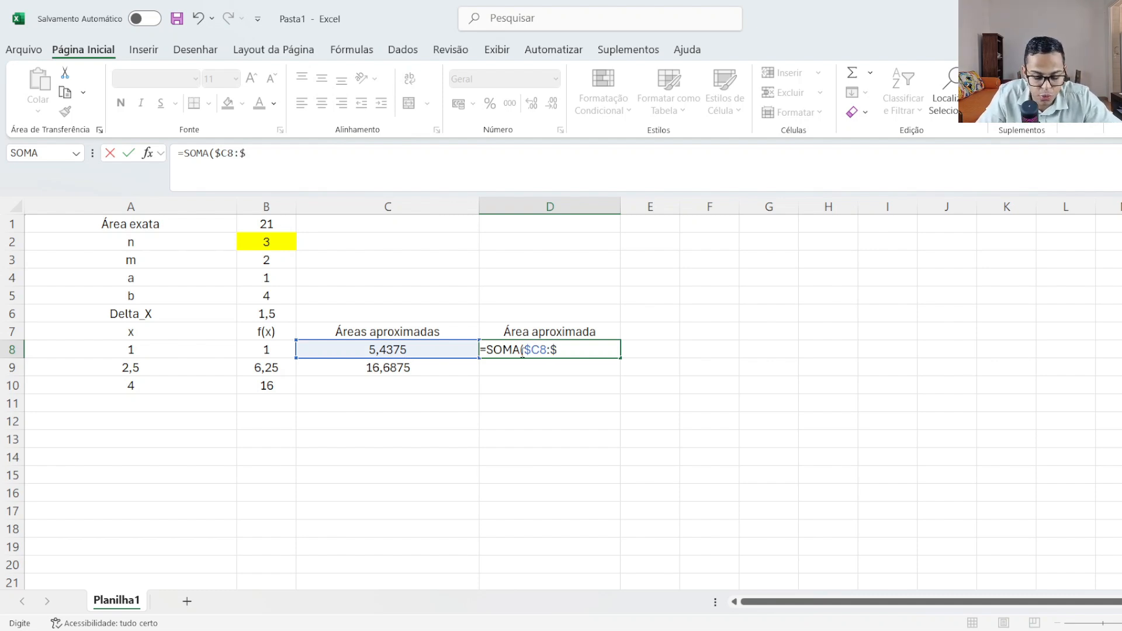
text(C500)
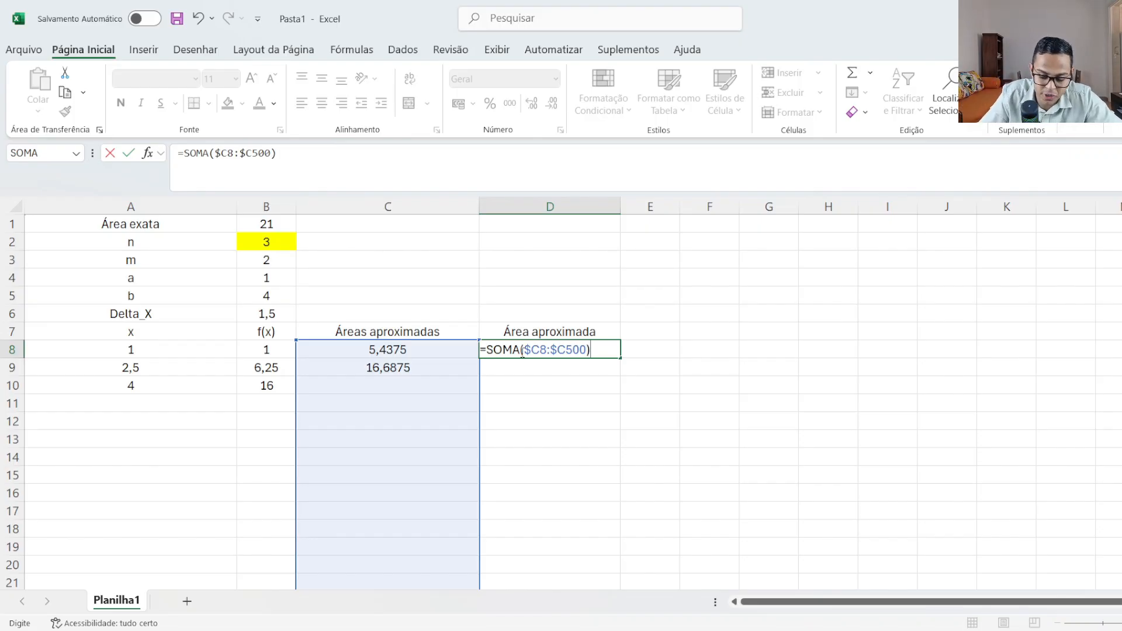
key(Return)
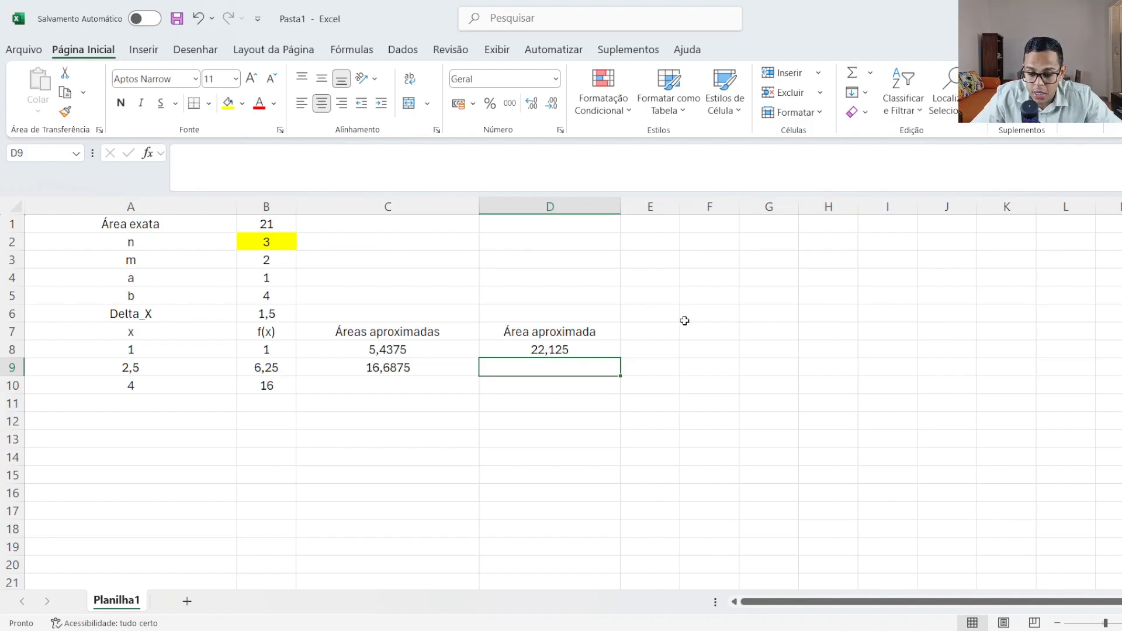
Step: Widen column E and enter the heading "Erro percentual" in E7
click(658, 331)
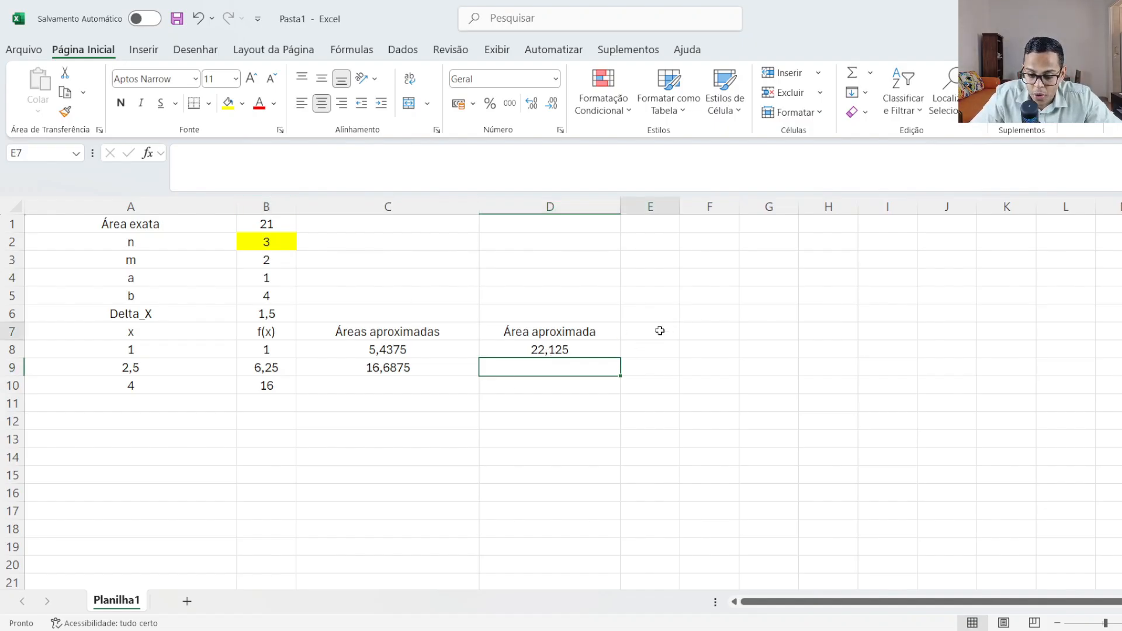
drag(680, 205, 730, 205)
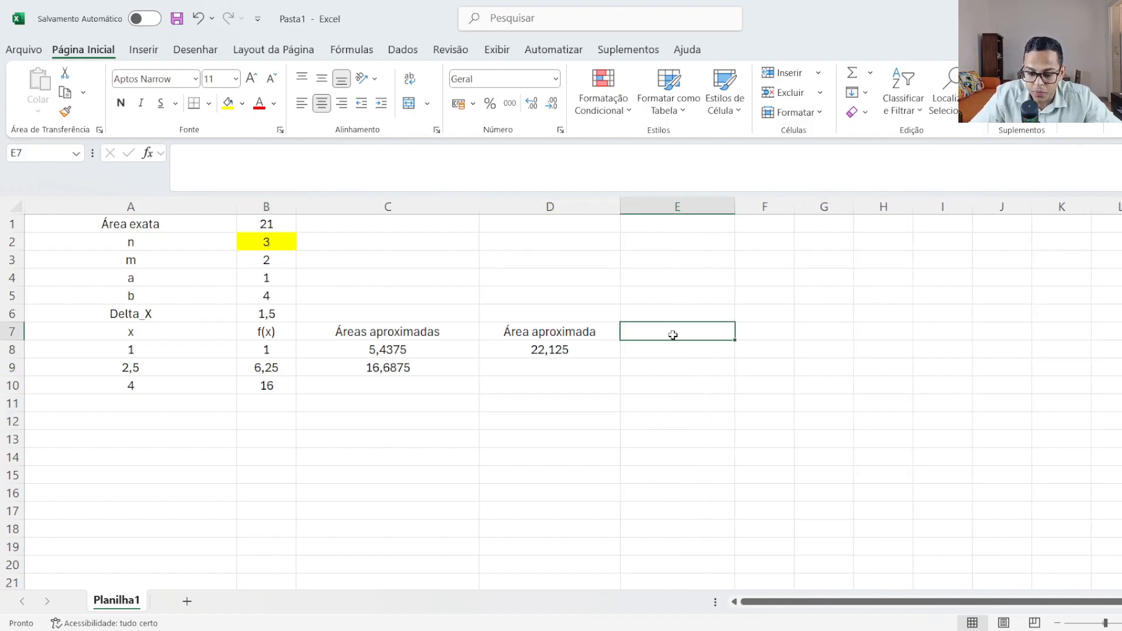
text(Erro )
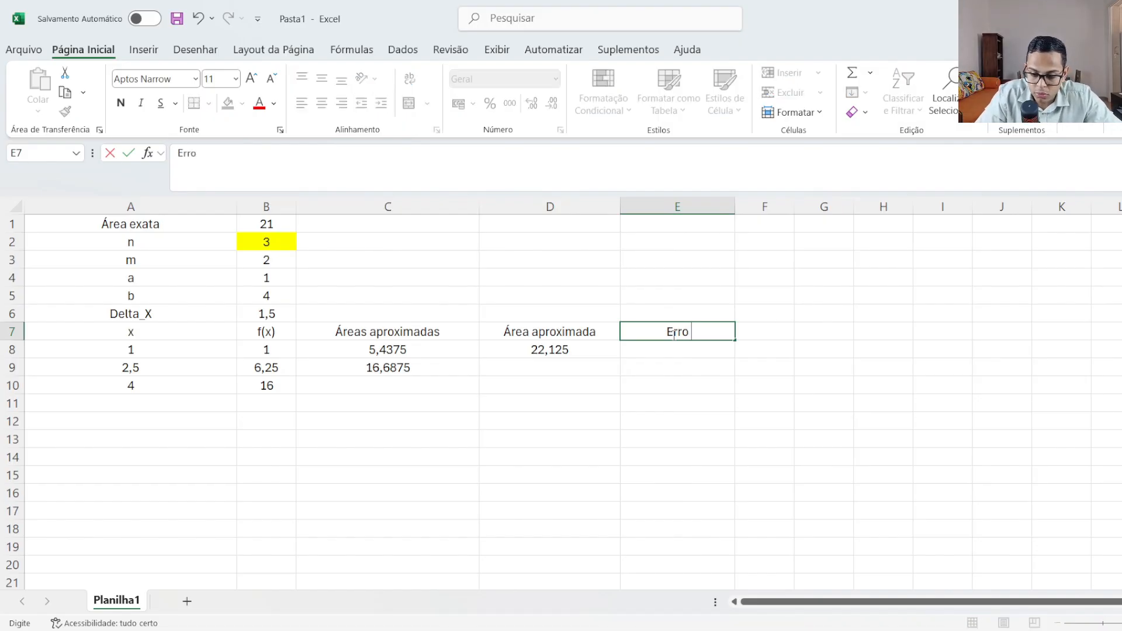
text(percentual)
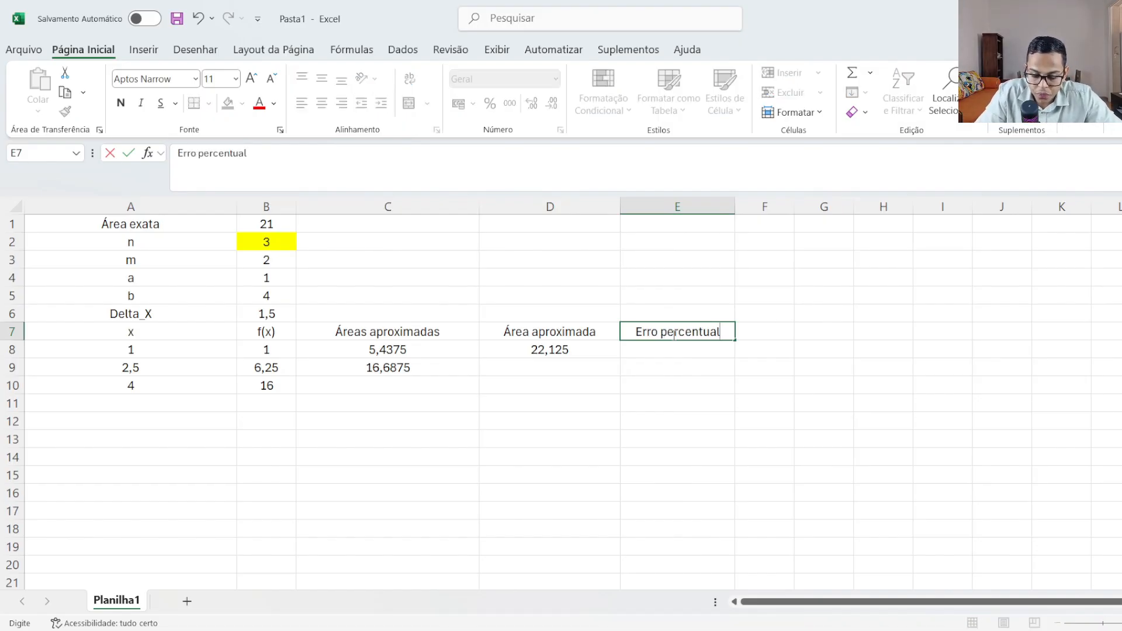
key(Return)
Step: Begin the percentage error formula in E8 with the absolute difference of the exact and approximate areas, =ABS($B$1 - $D$8, using absolute references
text(=ABS)
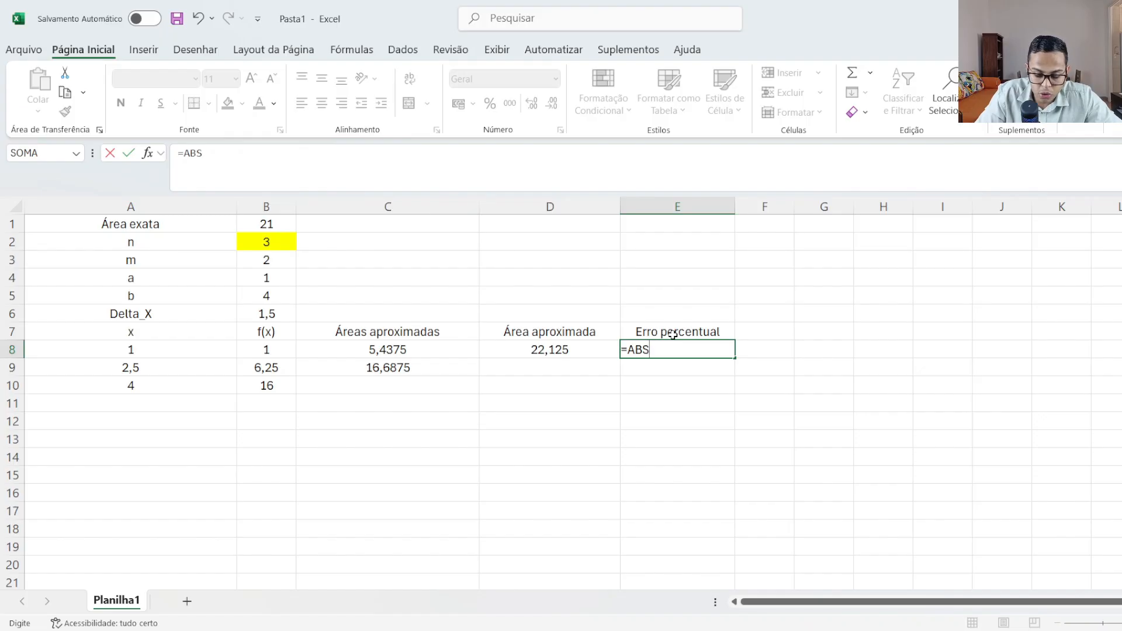
text(()
click(275, 228)
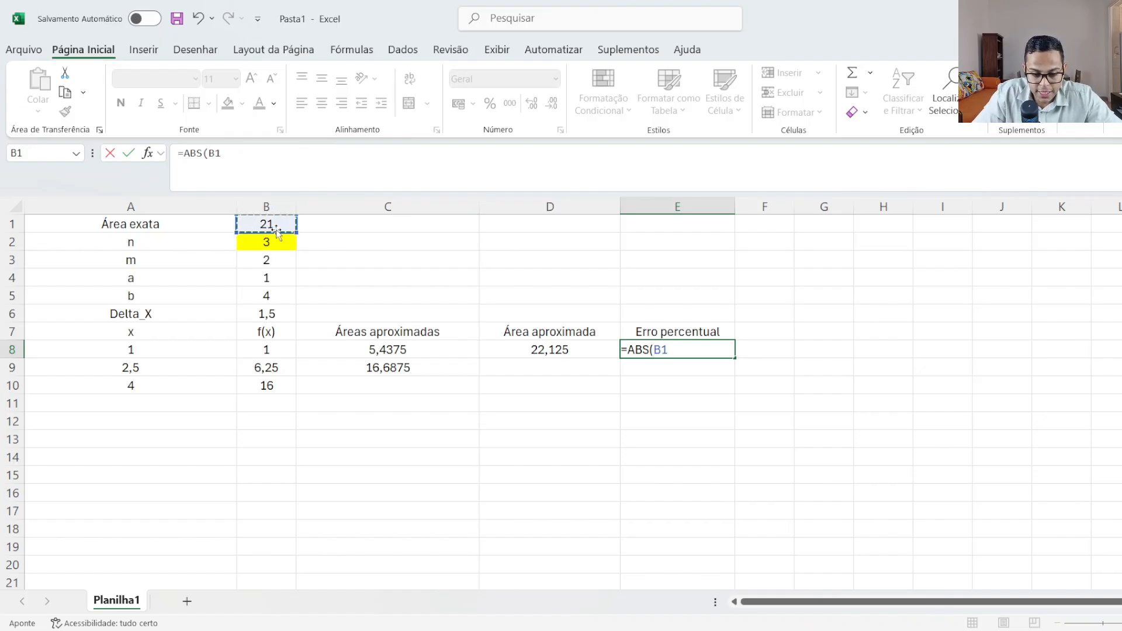
click(652, 351)
text($)
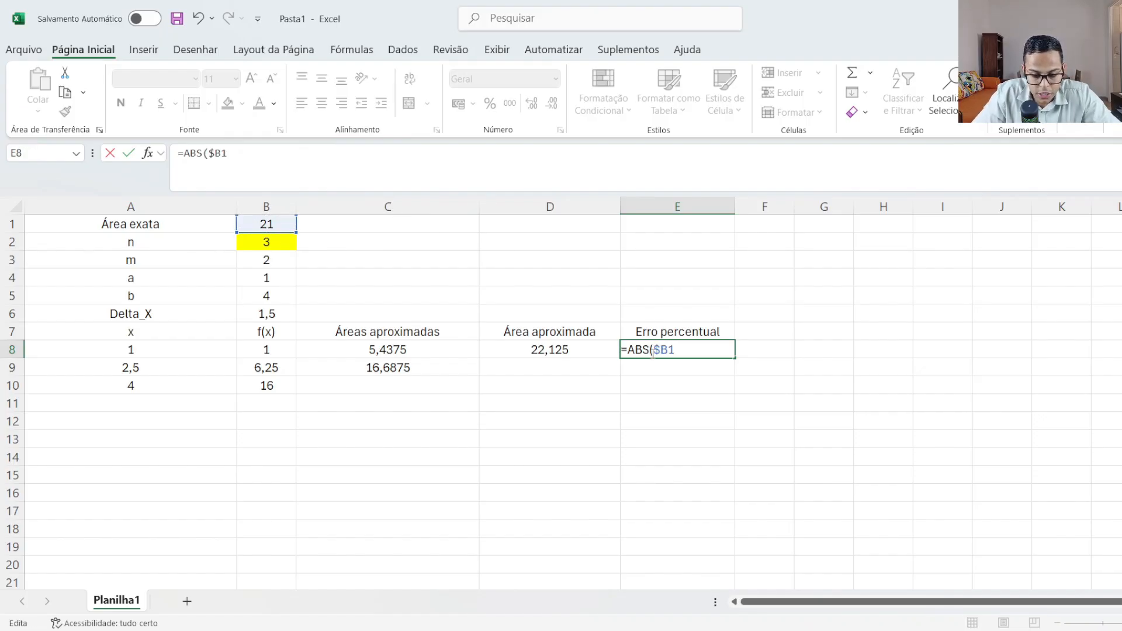
click(668, 349)
text($1)
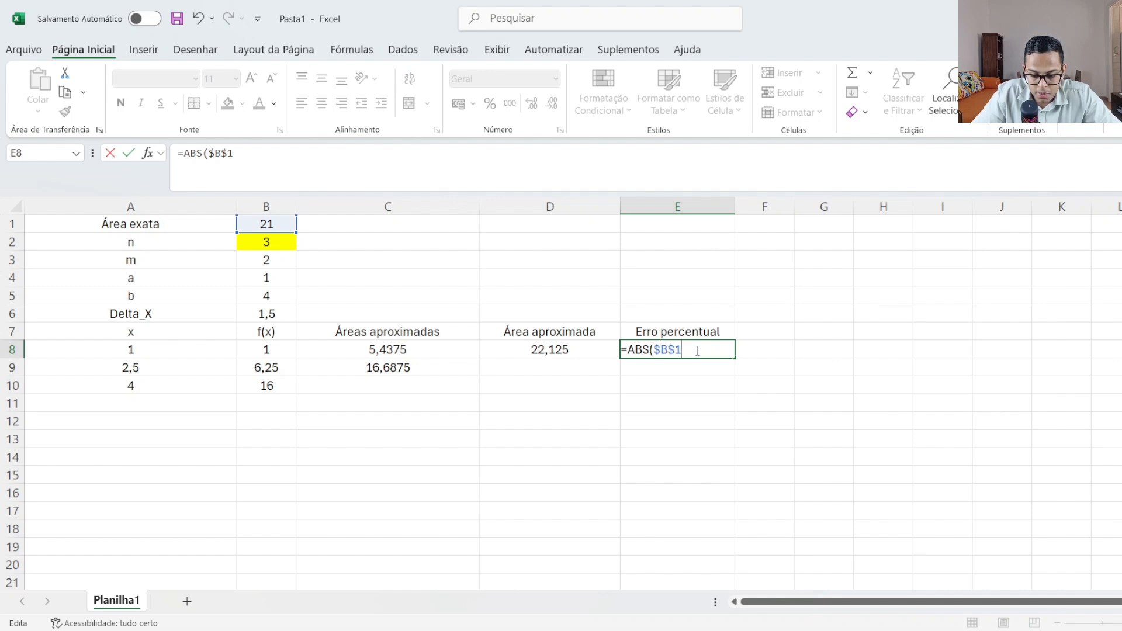
text( -)
click(587, 351)
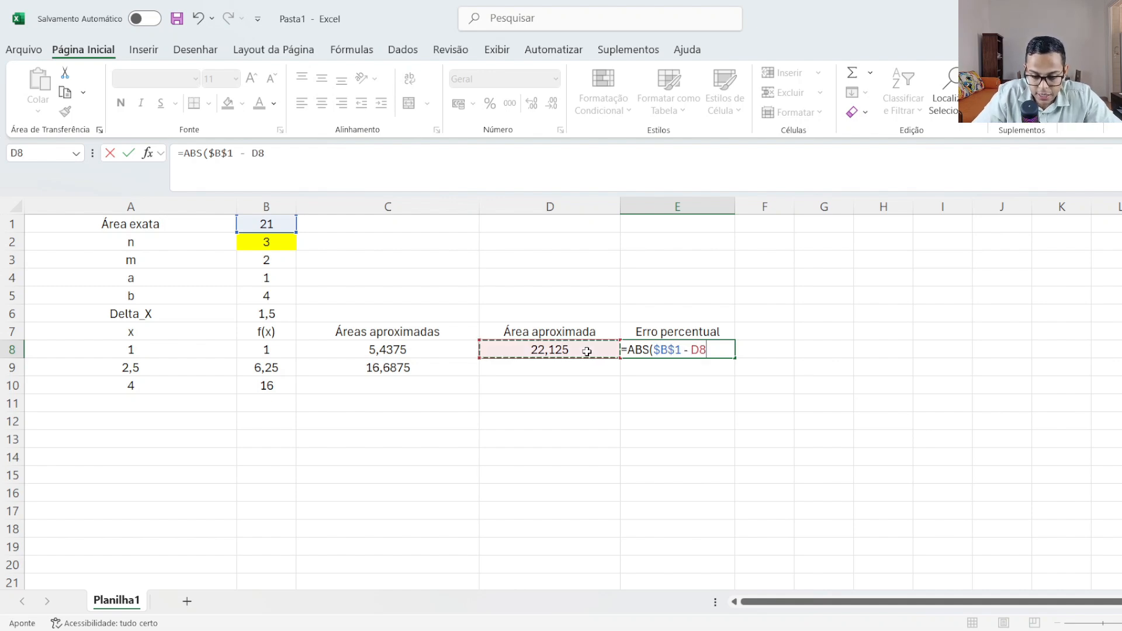
click(698, 349)
text($)
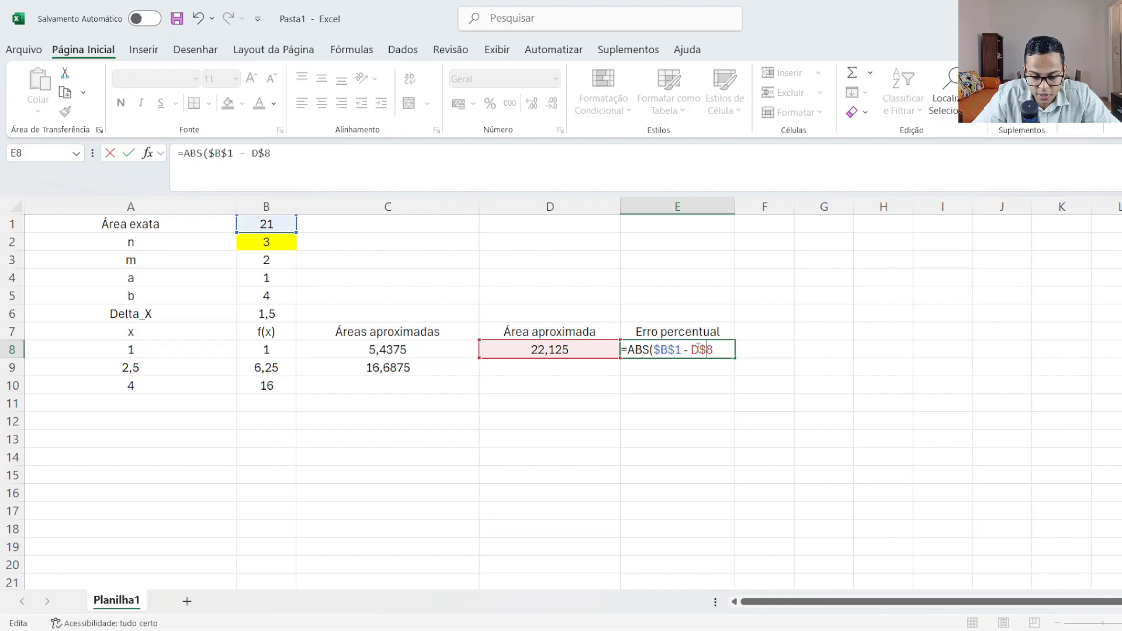
click(692, 349)
text($)
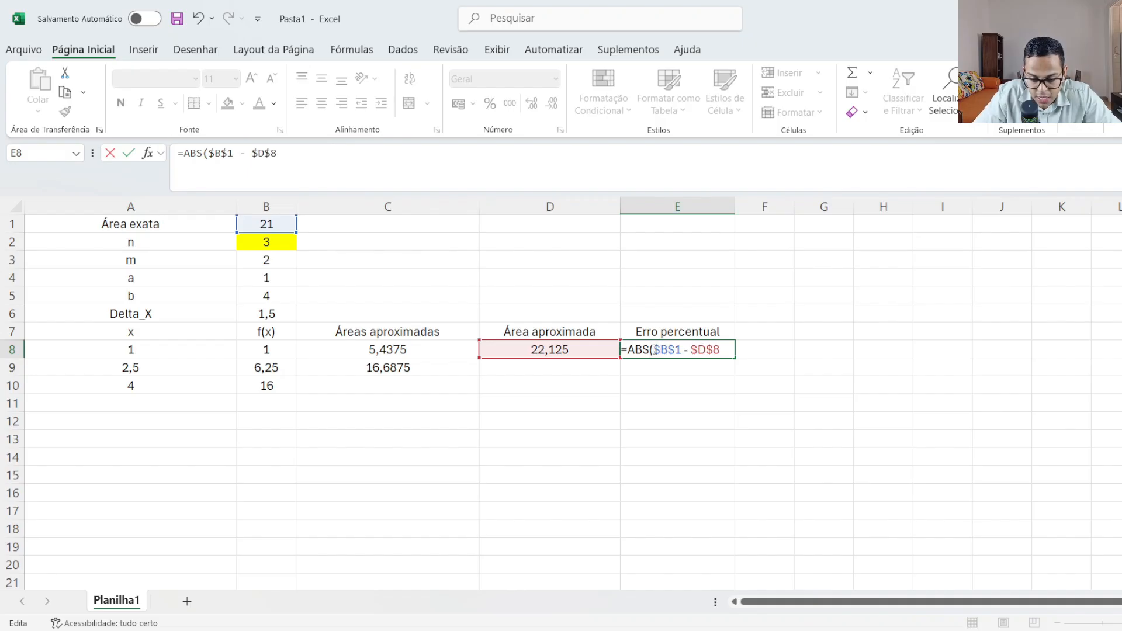
Step: Complete the E8 formula by dividing by the exact area, giving =ABS($B$1 - $D$8)/$B$1
mouse_move(653, 350)
mouse_down()
mouse_move(696, 349)
mouse_move(653, 349)
mouse_up()
click(676, 350)
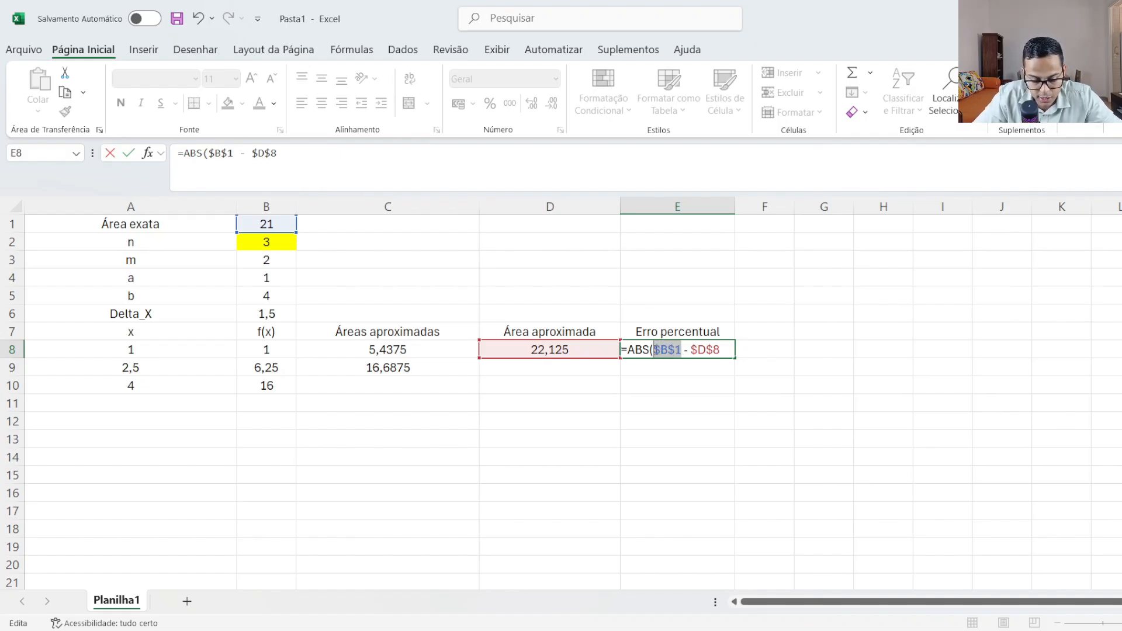
key(ctrl+c)
click(725, 348)
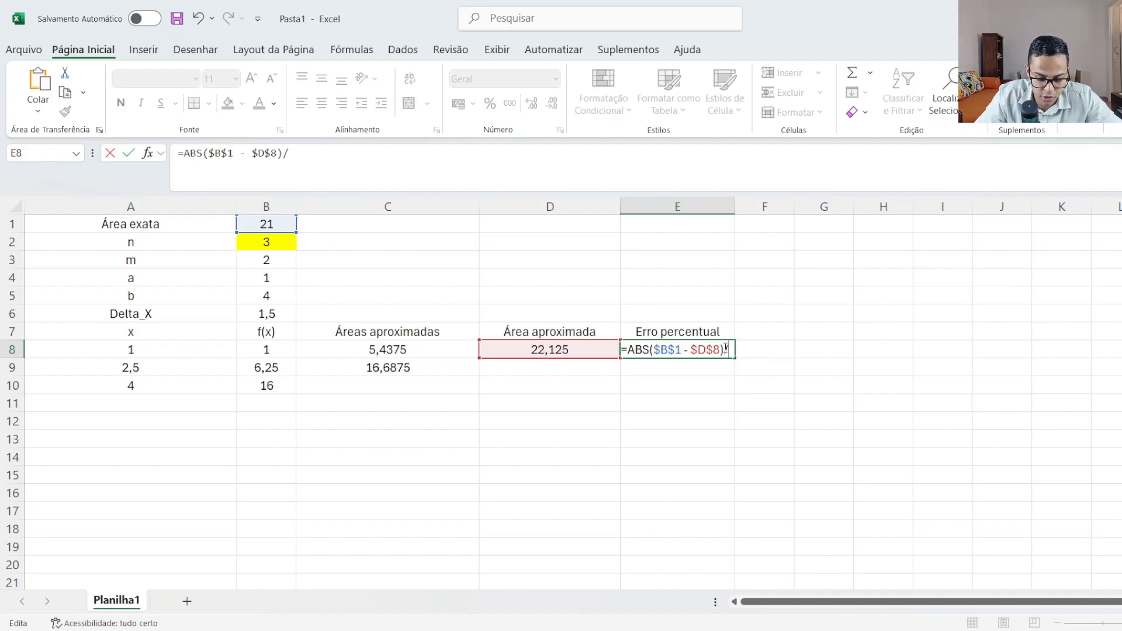
text(/)
key(ctrl+v)
key(Return)
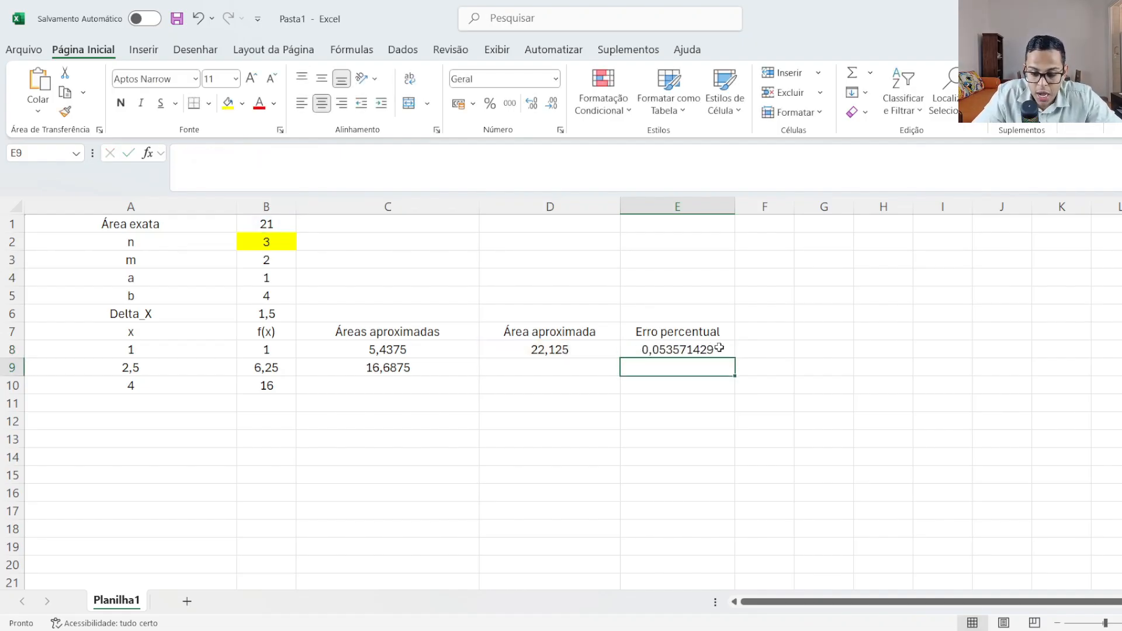
Step: Format the error in E8 as a percentage with two decimal places
click(716, 349)
click(491, 105)
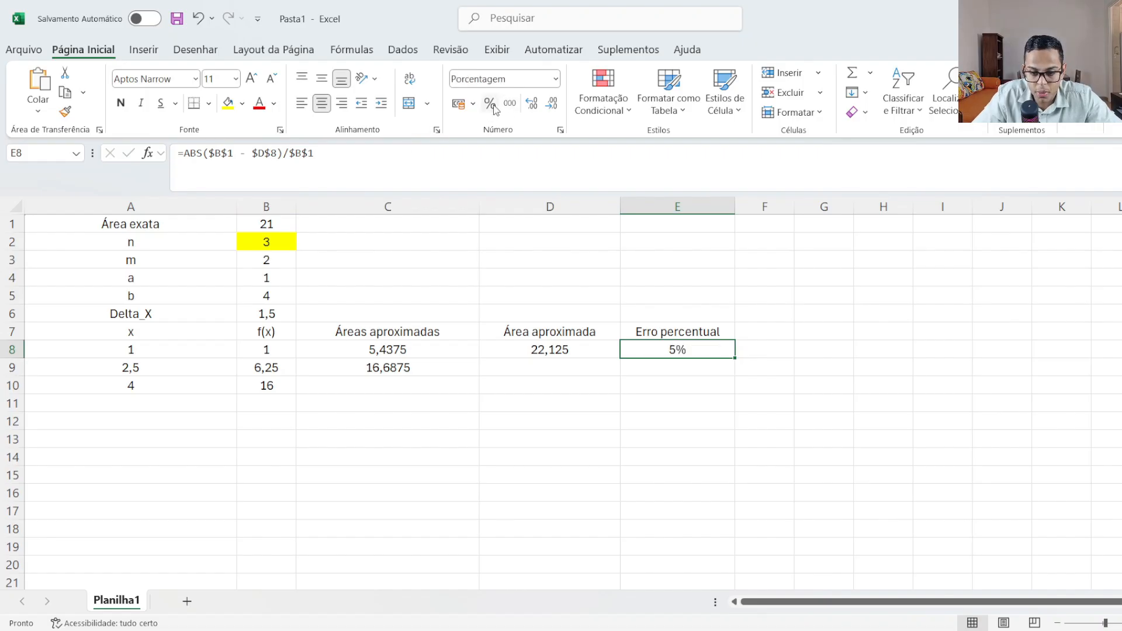
click(532, 104)
click(532, 104)
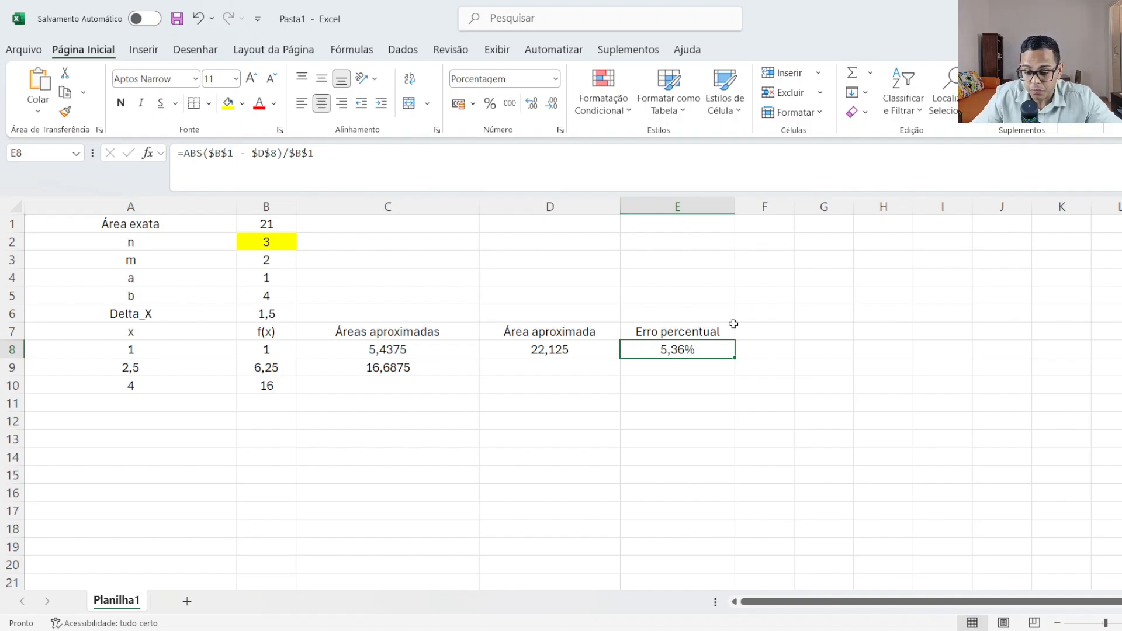
Step: Start a comparison table with the headings "n" in G7 and "Erro" in H7, and enter 3 in G8
click(805, 331)
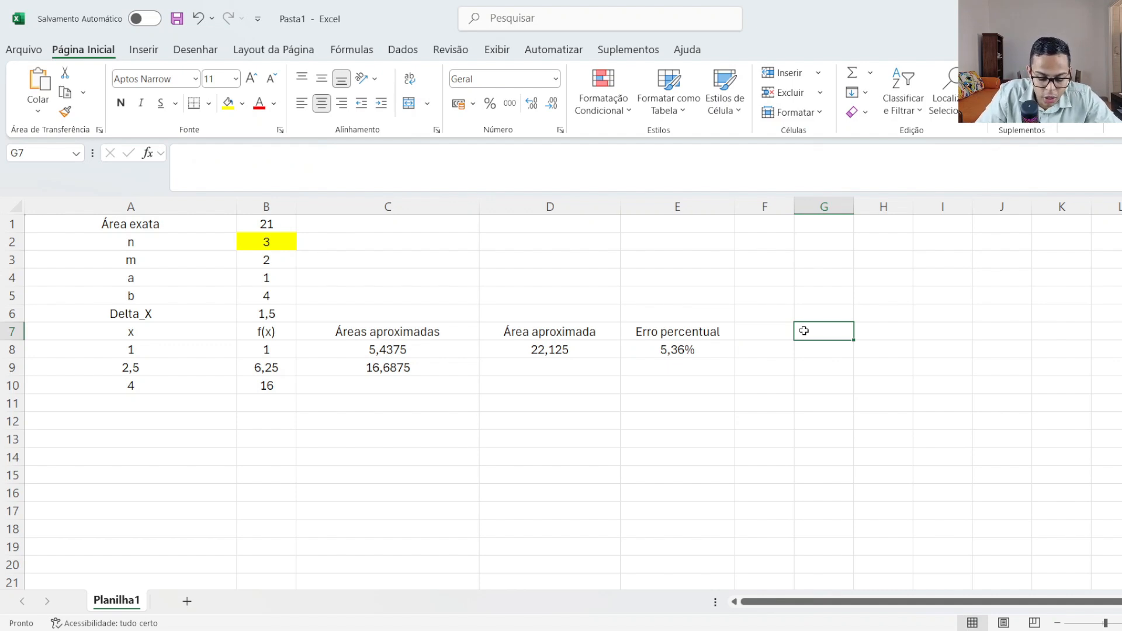
text(n)
key(Tab)
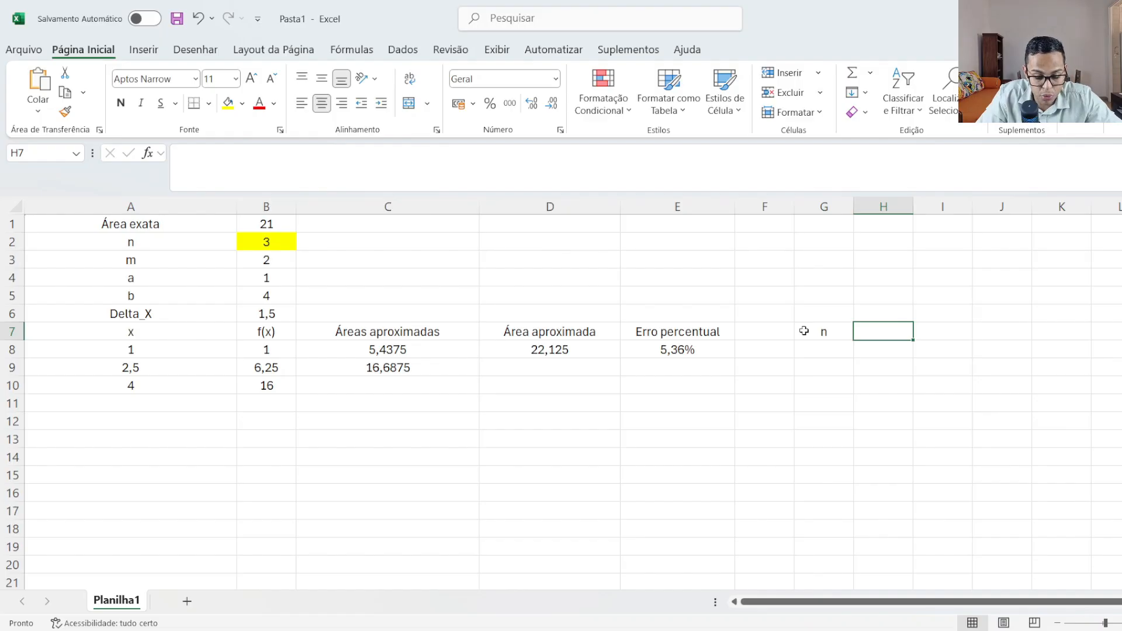
text(Erro)
key(Return)
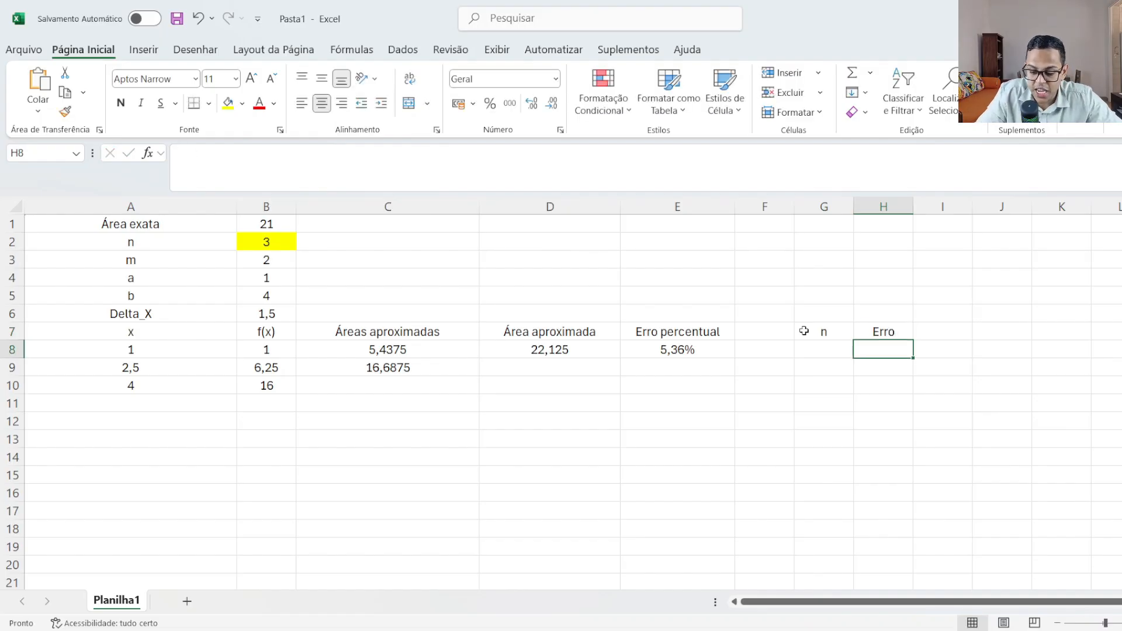
key(Left)
text(3)
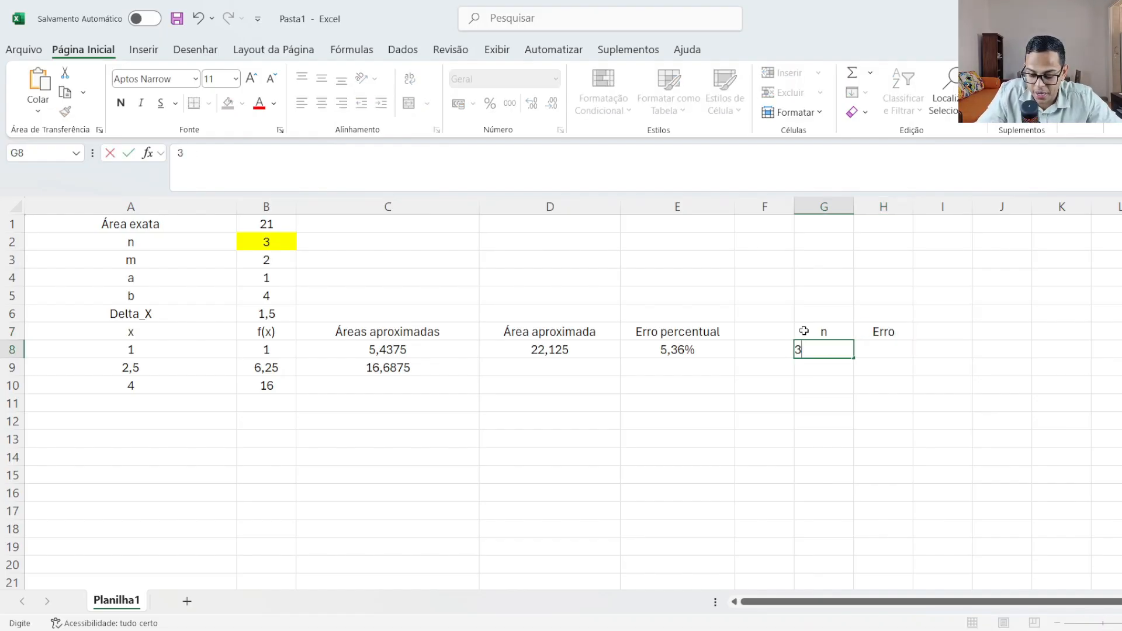
key(Tab)
Step: Copy the percentage error from E8 into H8 as a value only
click(717, 349)
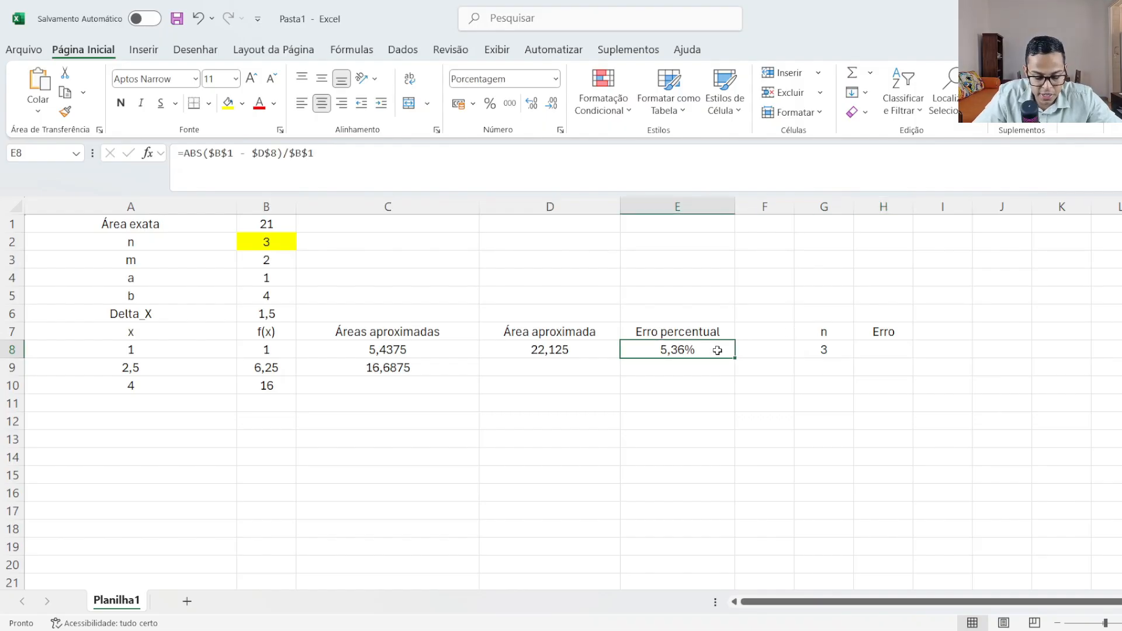
key(ctrl+c)
click(865, 349)
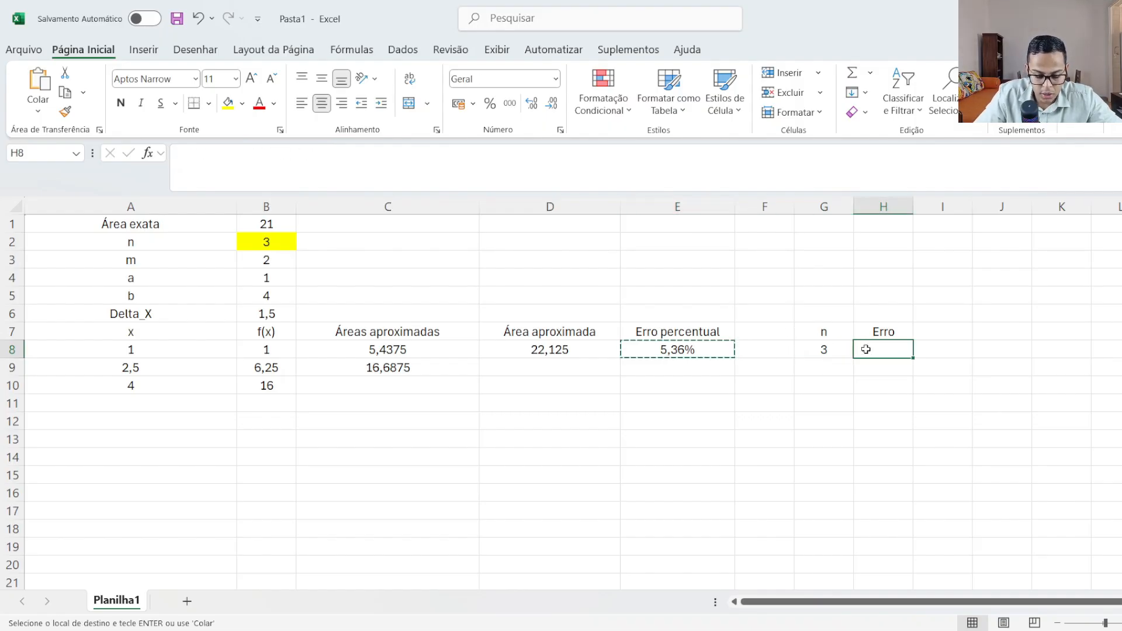
key(ctrl+shift+v)
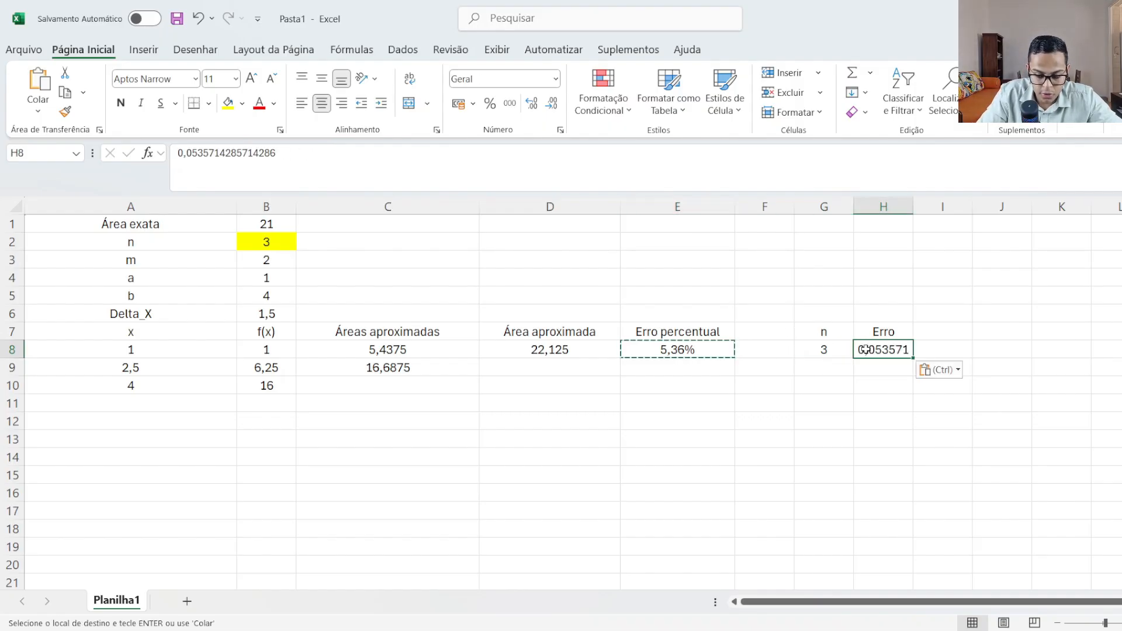
Step: Format H8 as a percentage with four decimal places and widen column H slightly
click(490, 103)
click(531, 104)
click(532, 104)
click(532, 104)
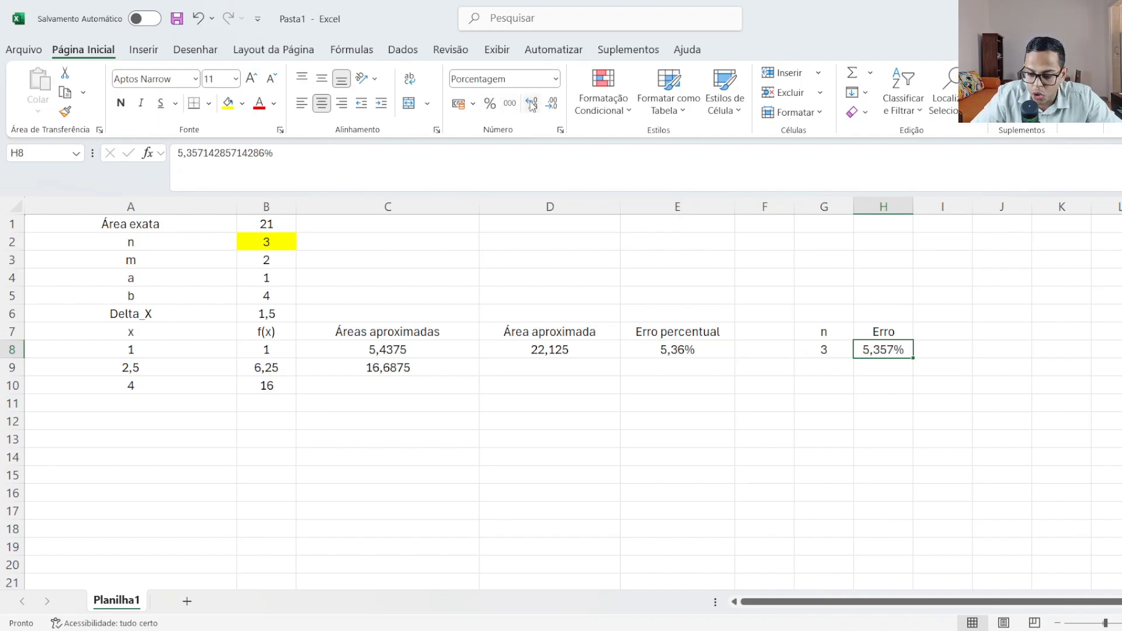
click(531, 104)
click(867, 386)
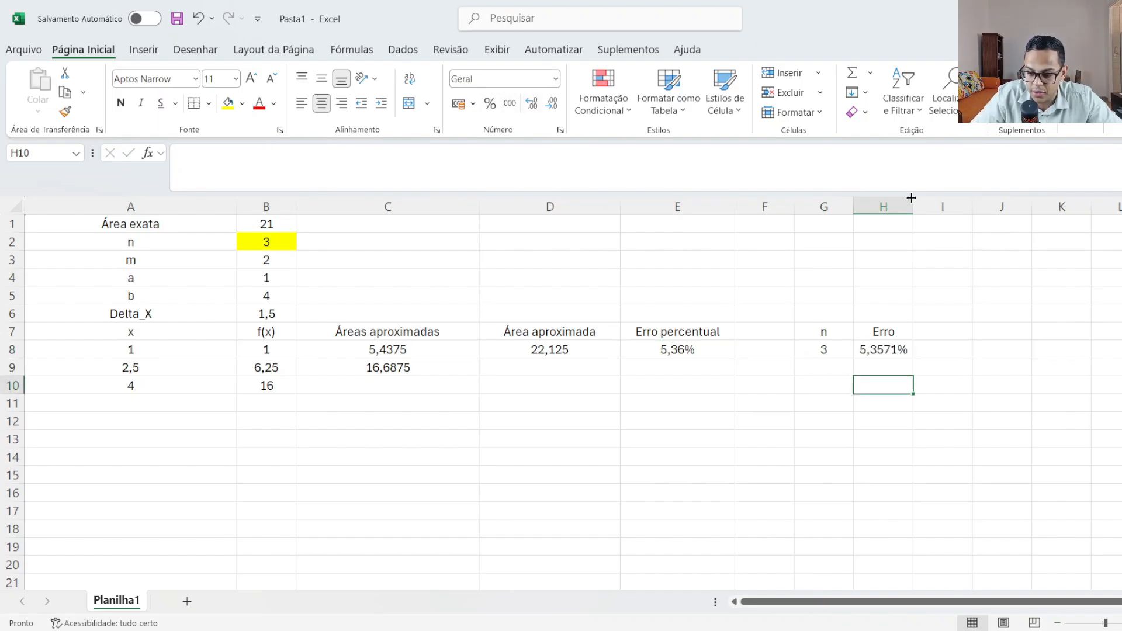
drag(913, 209, 919, 209)
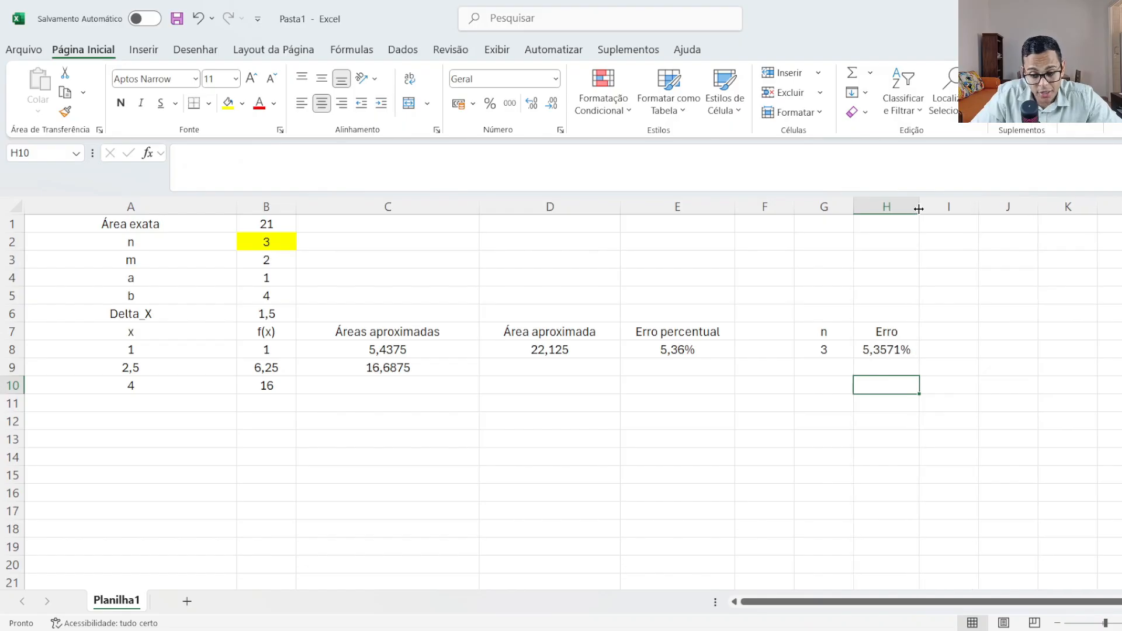
Step: Set n to 4 in B2 and fill the x formula from A10 down to A11
click(286, 245)
text(4)
key(Return)
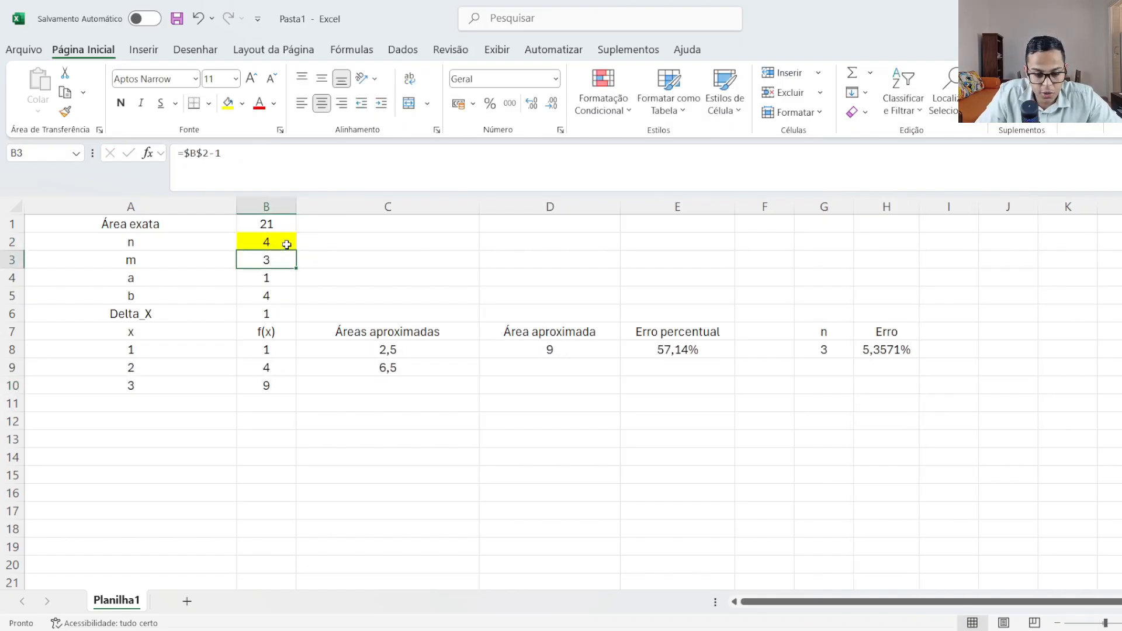
click(162, 390)
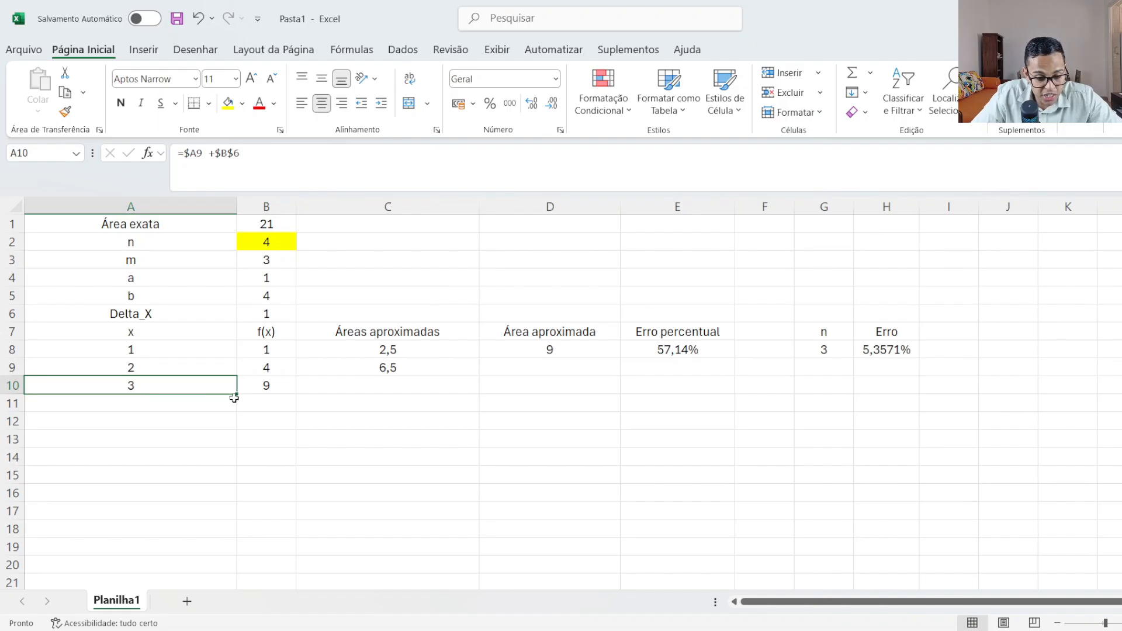
drag(236, 396, 243, 413)
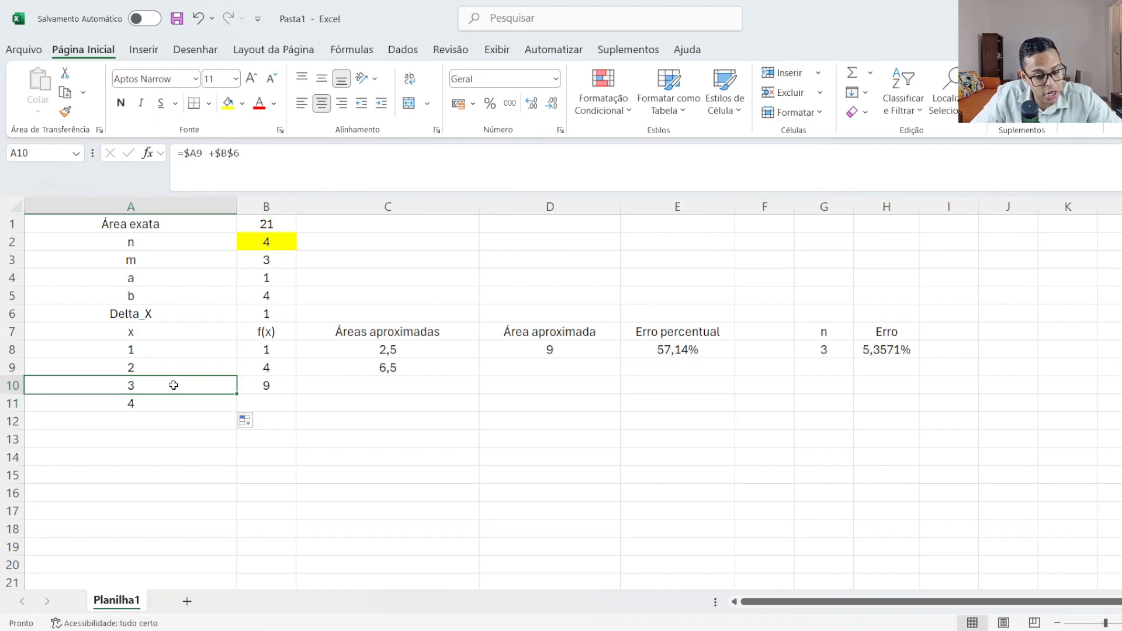
Step: Fill the f(x) formula down to B11 and the partial area formula down to C10
click(287, 383)
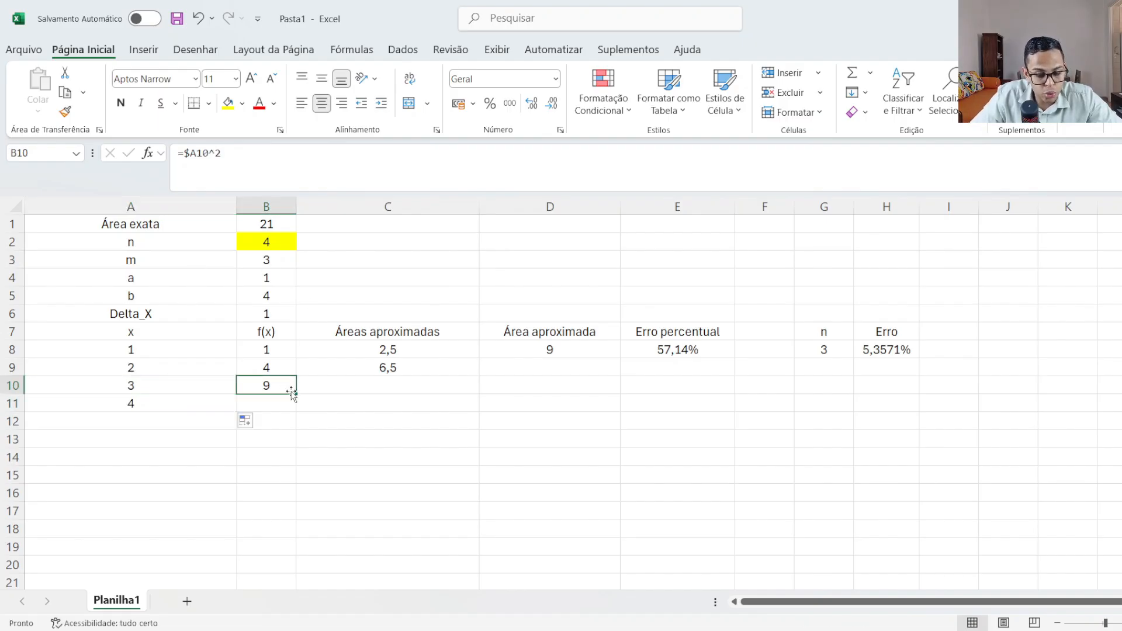
drag(294, 393, 295, 410)
click(403, 373)
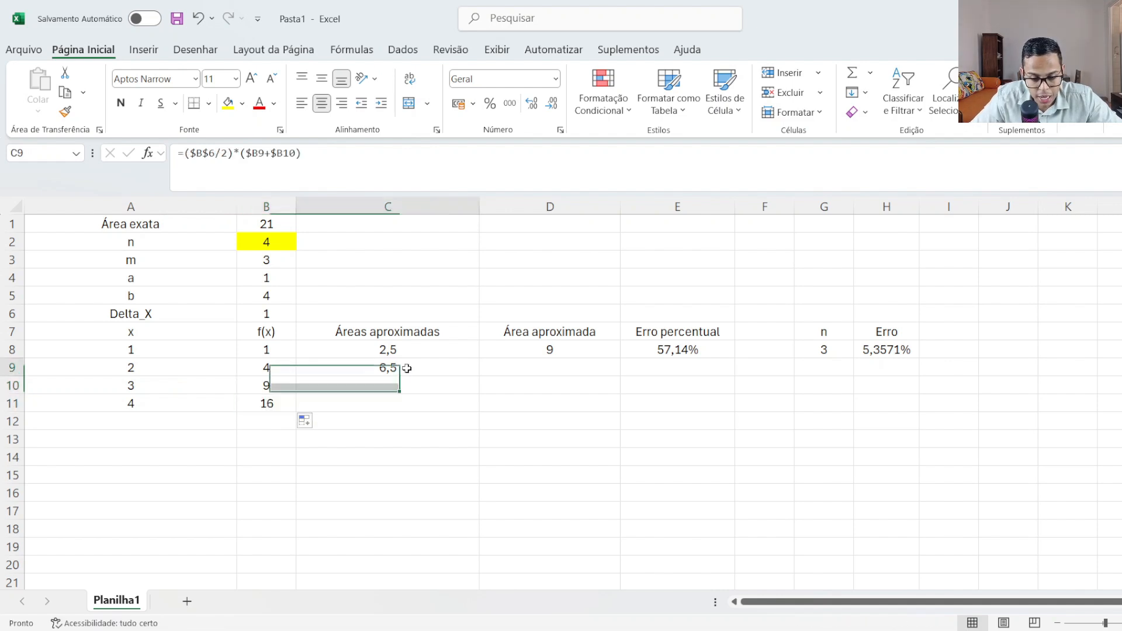
drag(479, 377, 477, 394)
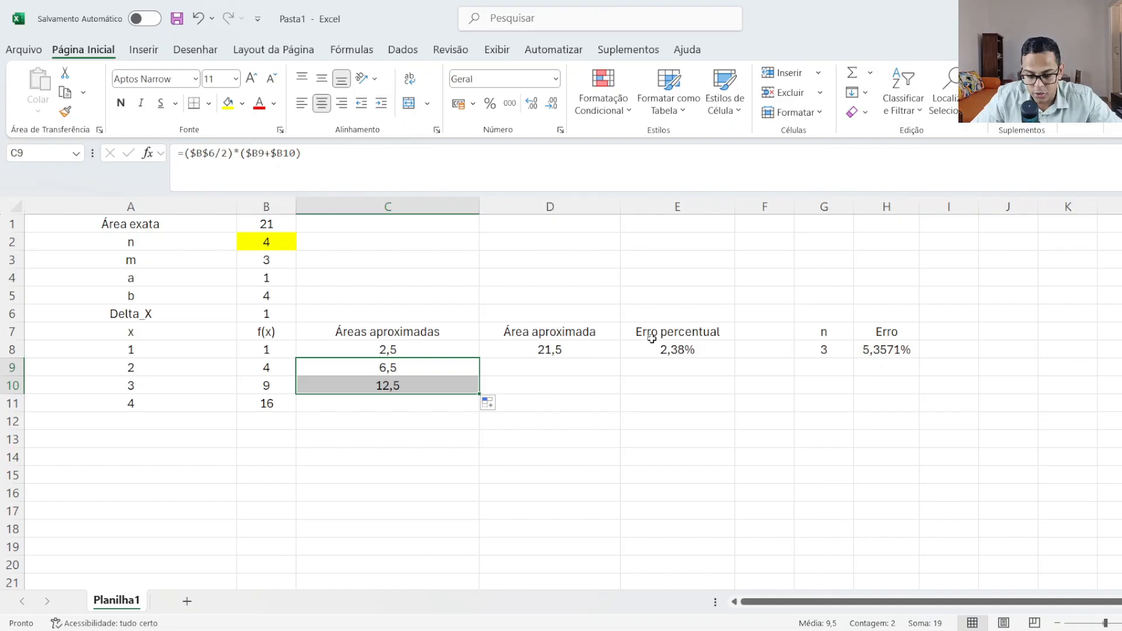
Step: Copy the percentage error from E8 into H9 as a value only and apply H8's percentage format to H9 and the cells below
click(700, 348)
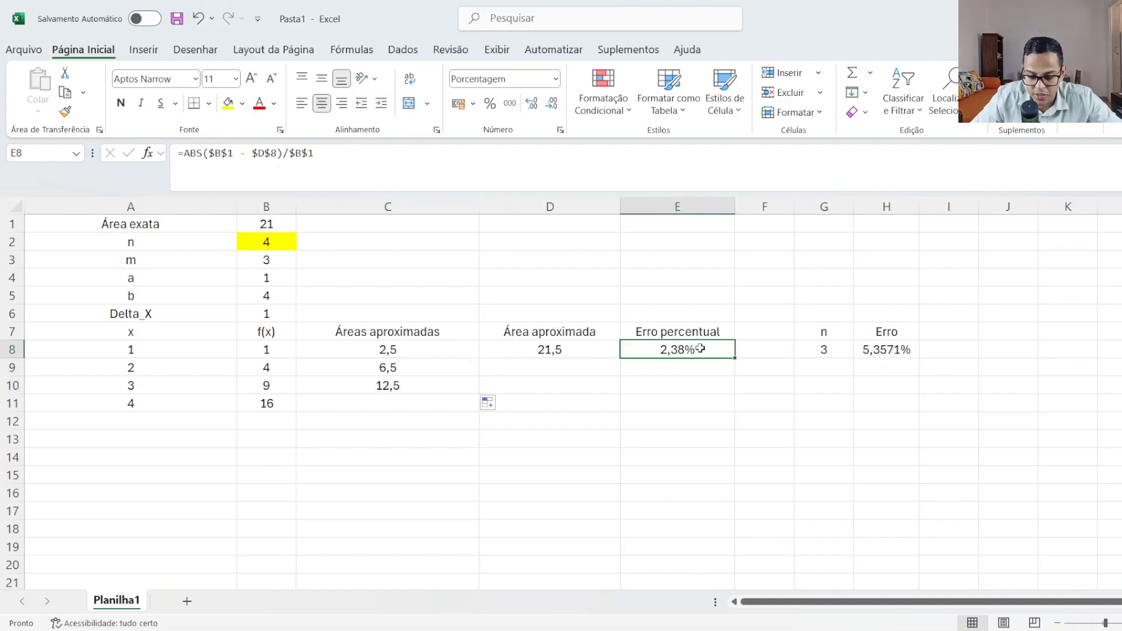
key(ctrl+c)
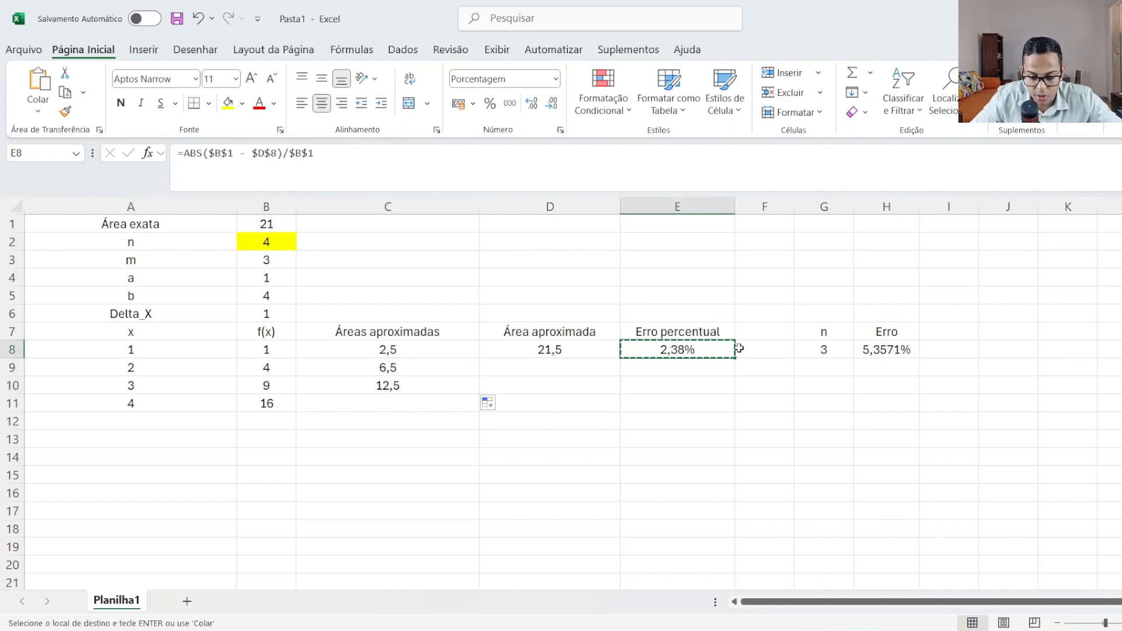
click(903, 368)
key(ctrl+shift+v)
click(906, 349)
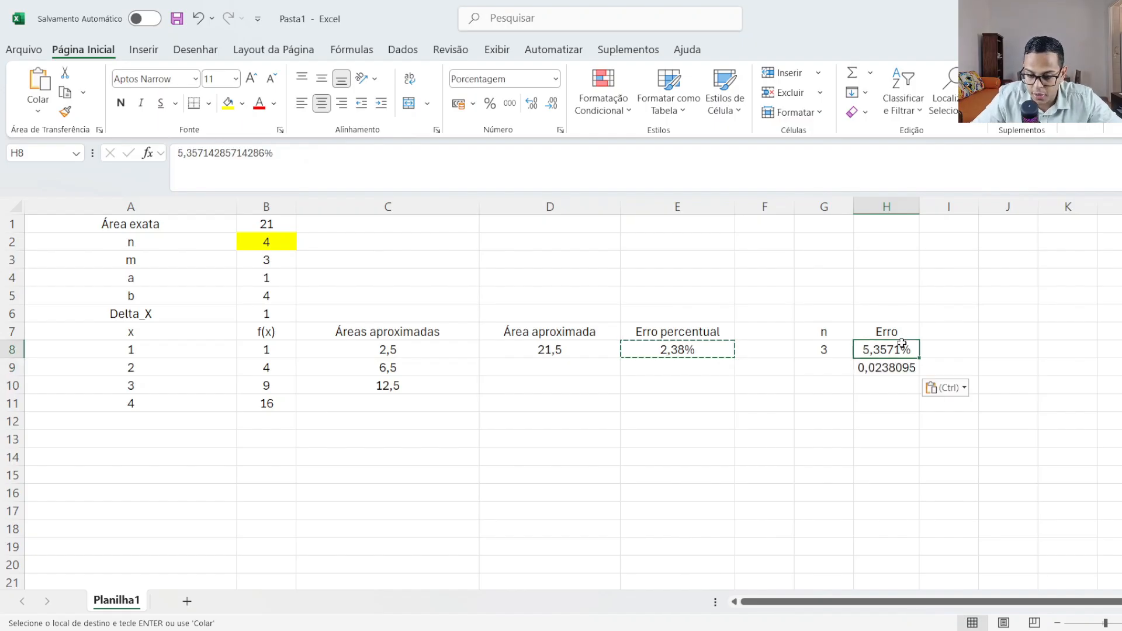
click(64, 111)
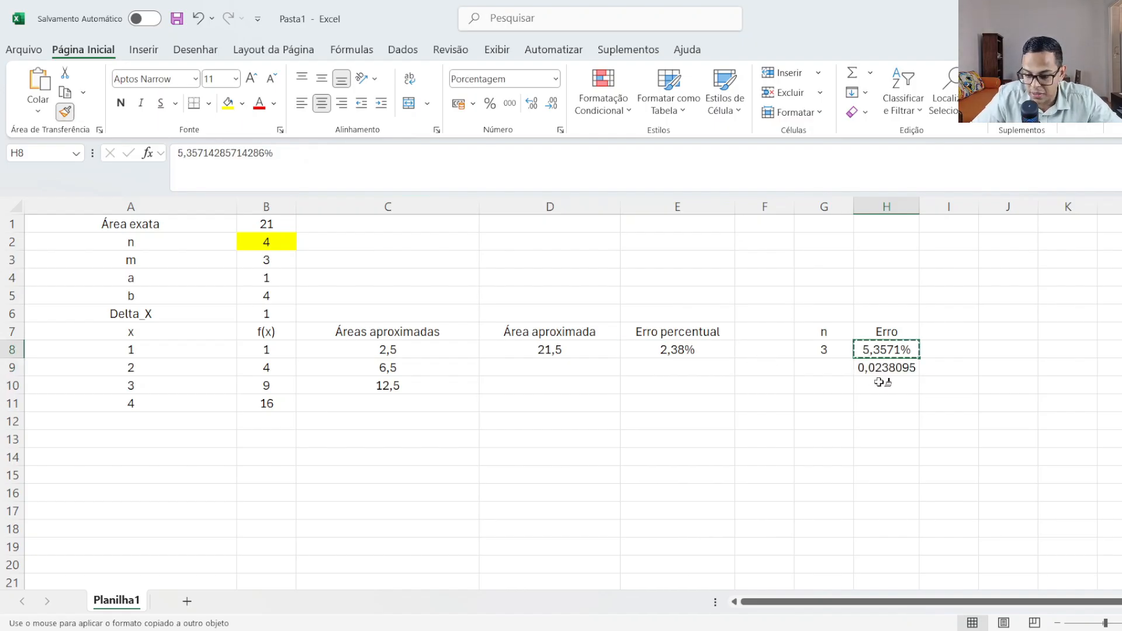
drag(884, 368, 885, 457)
Step: Enter 4 as the n value in G9 of the error table
click(835, 371)
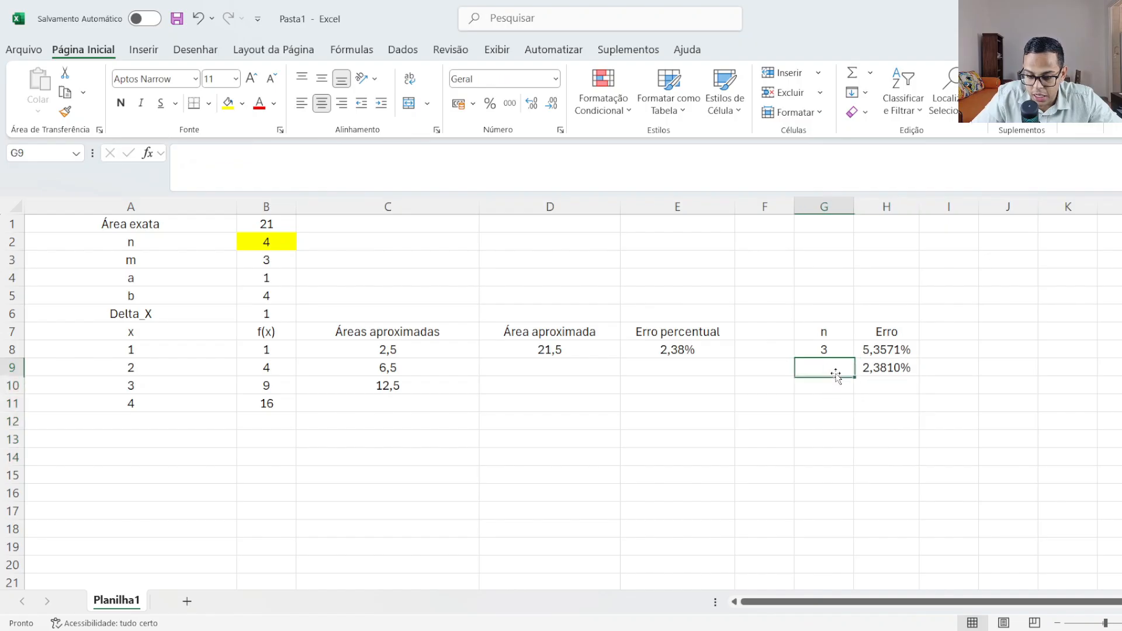
text(4)
key(Return)
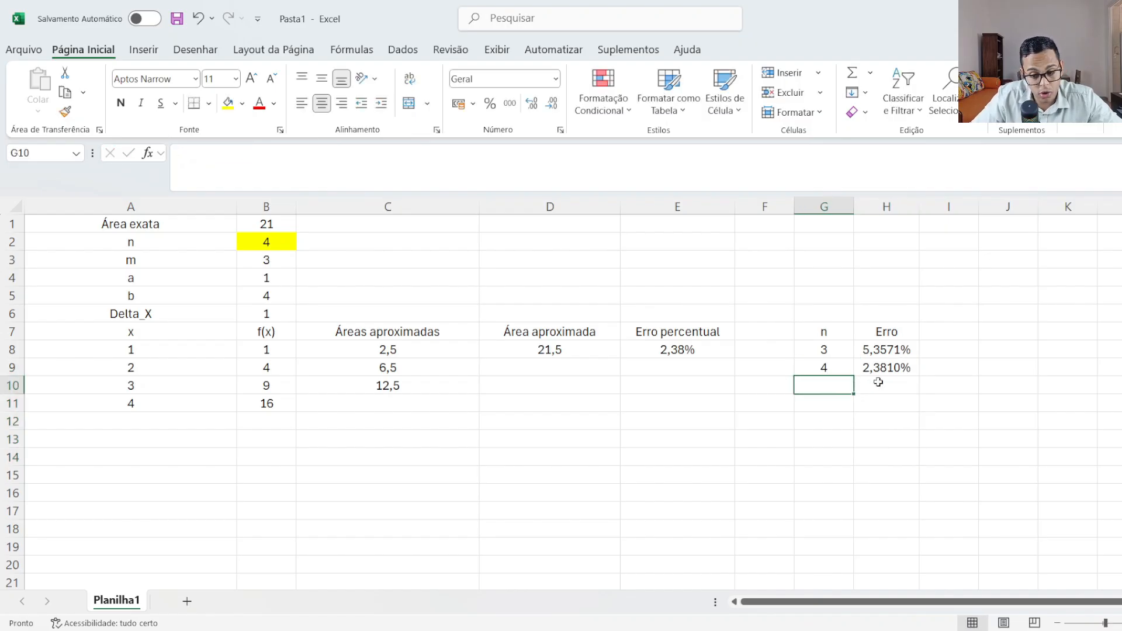
click(929, 369)
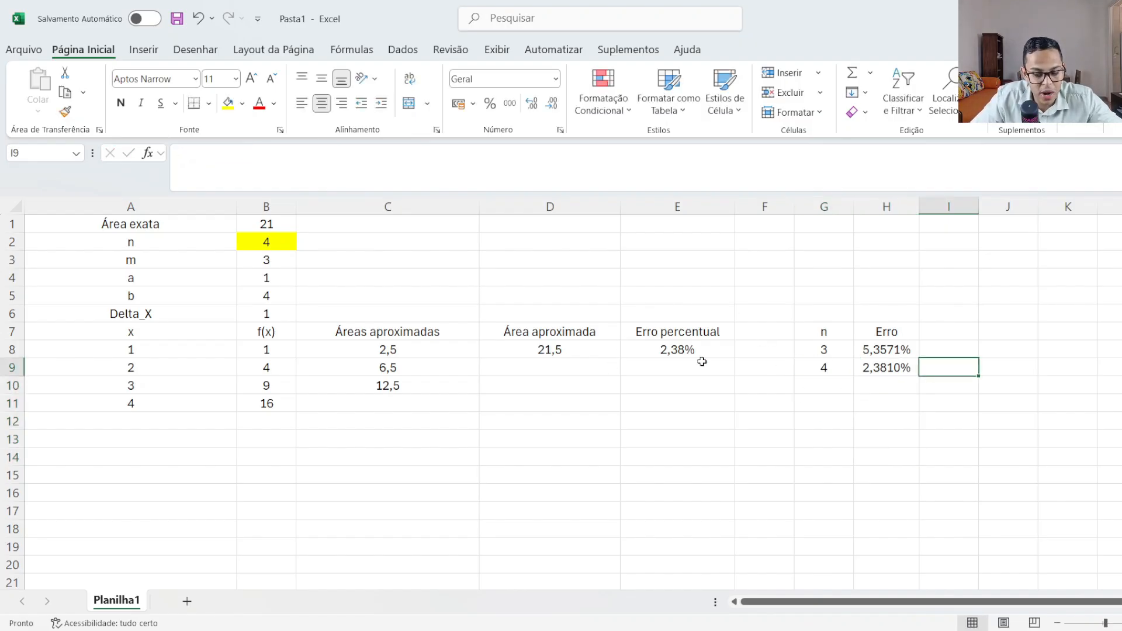
Step: Set n to 6 in B2 and fill the x formula from A11 down to A13
click(284, 247)
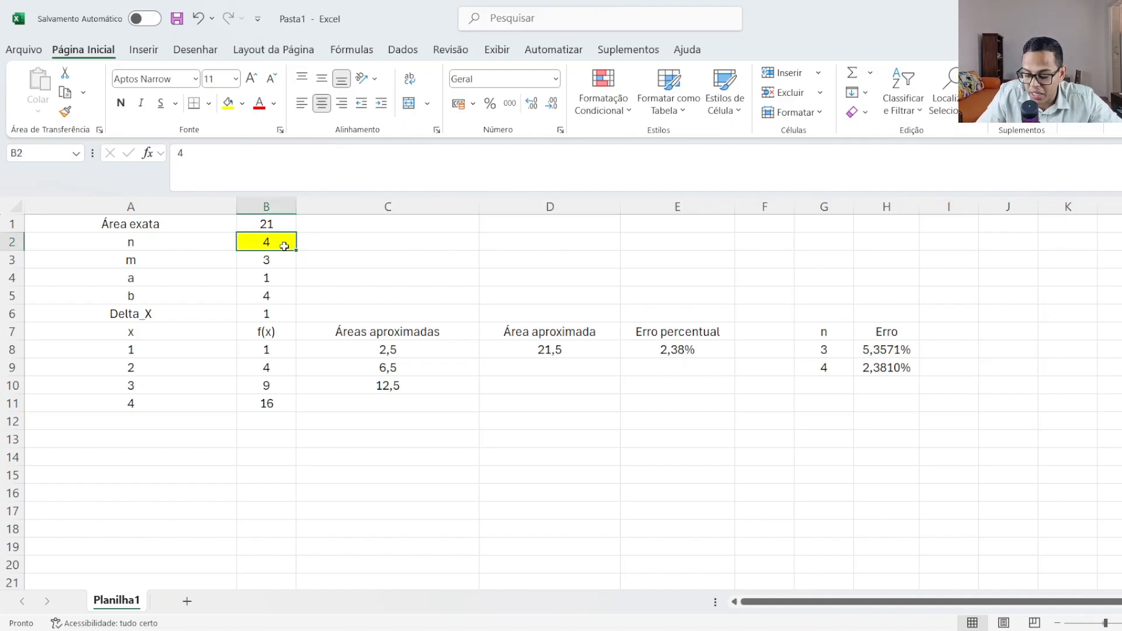
text(6)
key(Return)
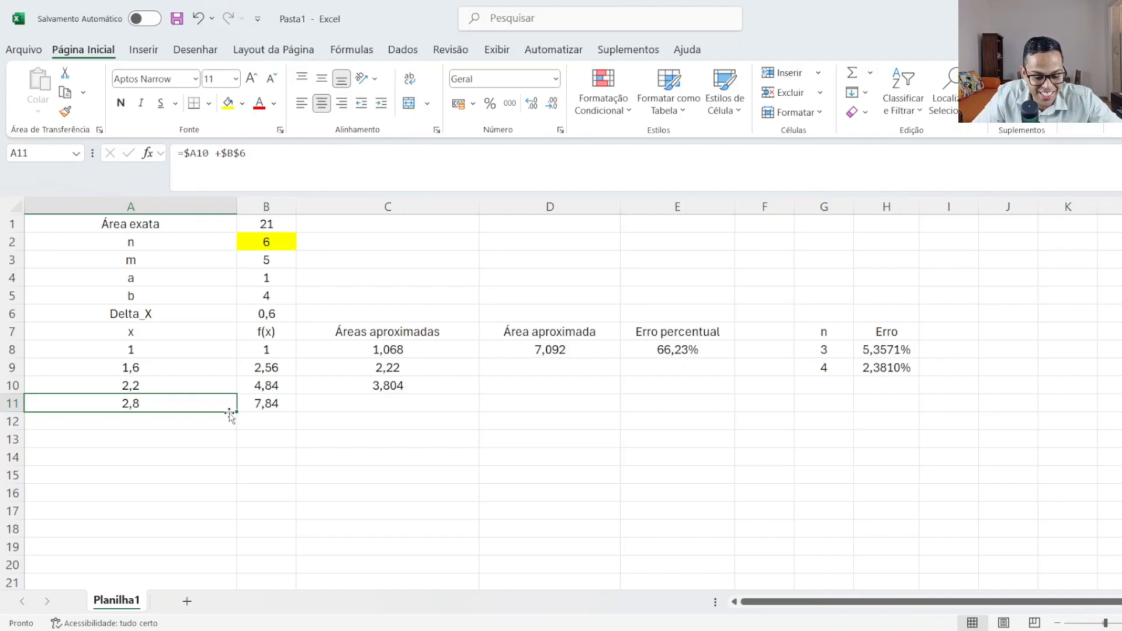
drag(237, 413, 233, 454)
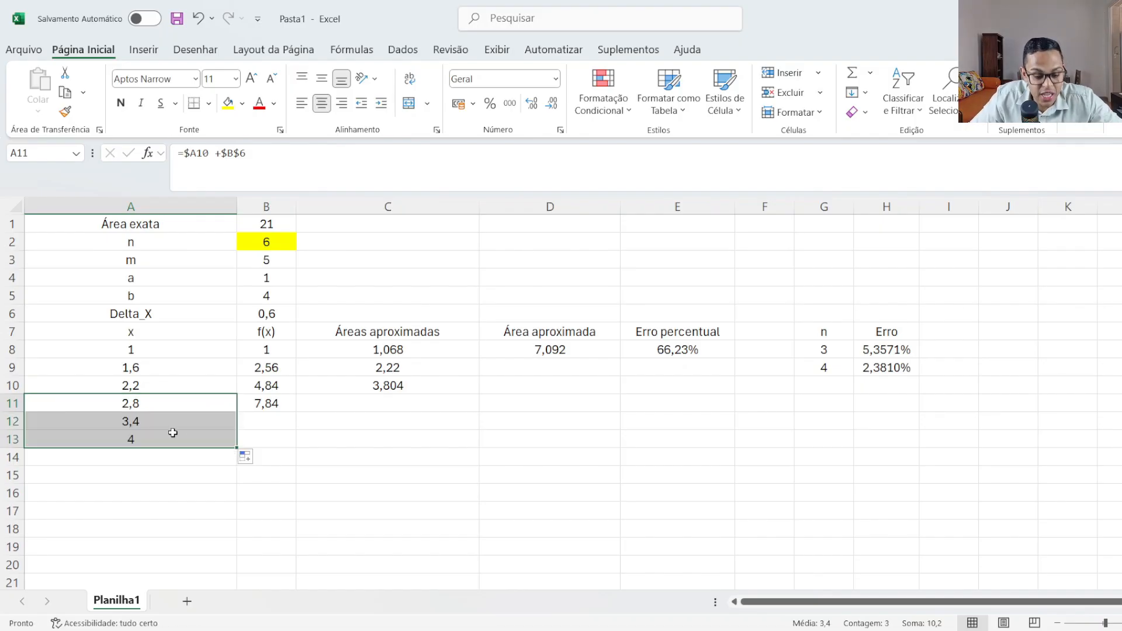
Step: Fill the f(x) formula down to B13 and the partial area formula down to C12
click(290, 403)
drag(296, 415, 299, 445)
click(458, 391)
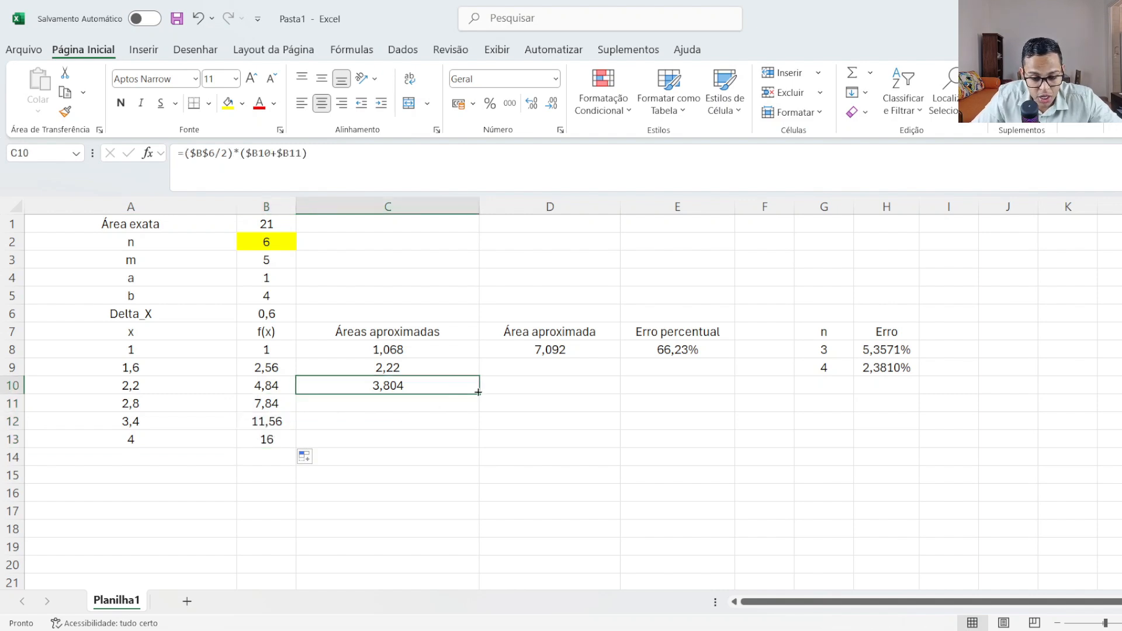
drag(479, 395, 479, 430)
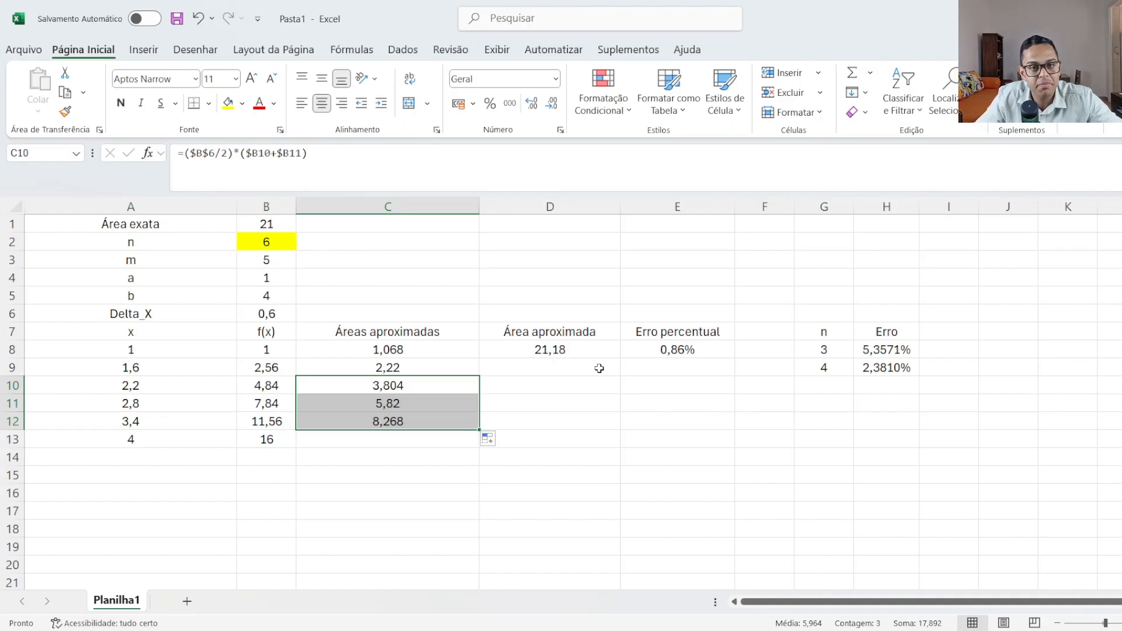
Step: Copy the percentage error from E8 into H10 as a value only and enter 6 as its n in G10
click(679, 351)
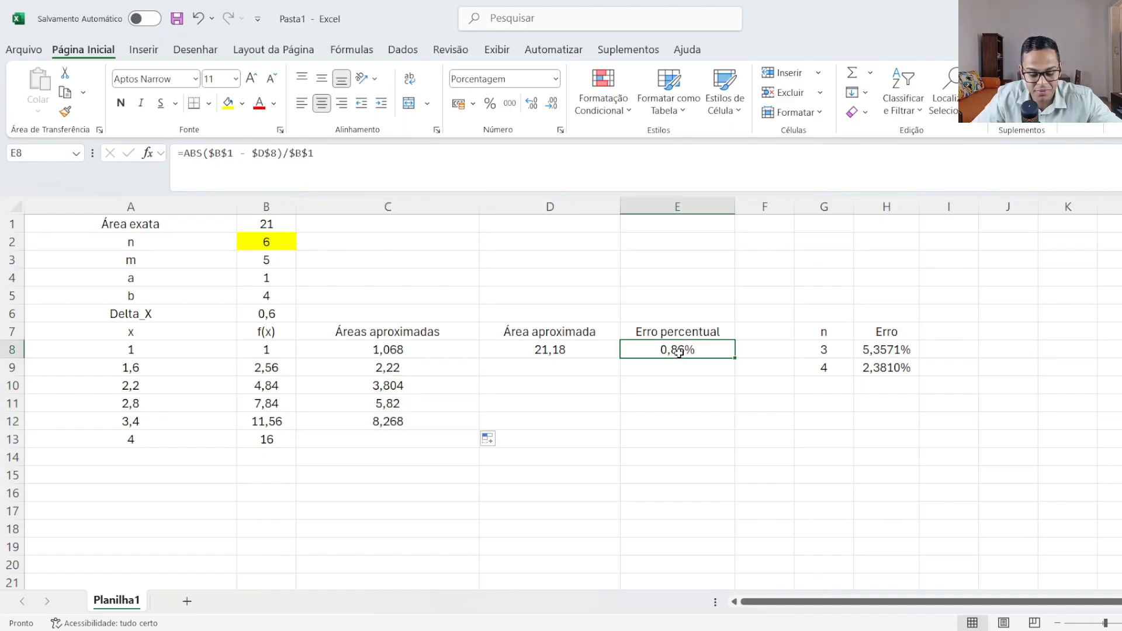
key(ctrl+c)
click(905, 382)
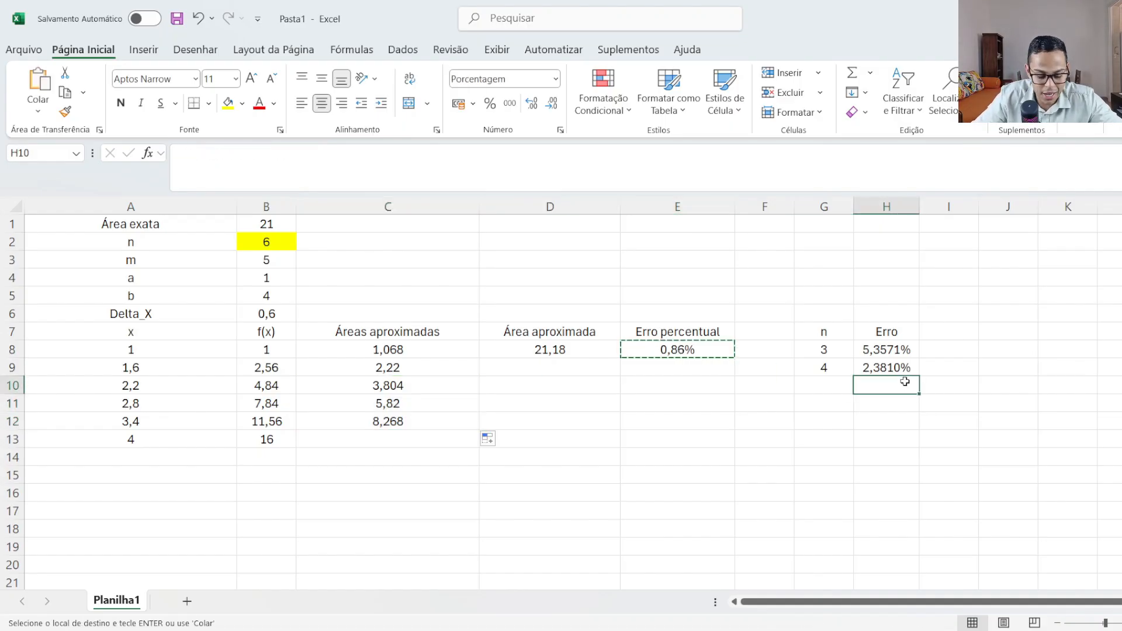
key(ctrl+shift+v)
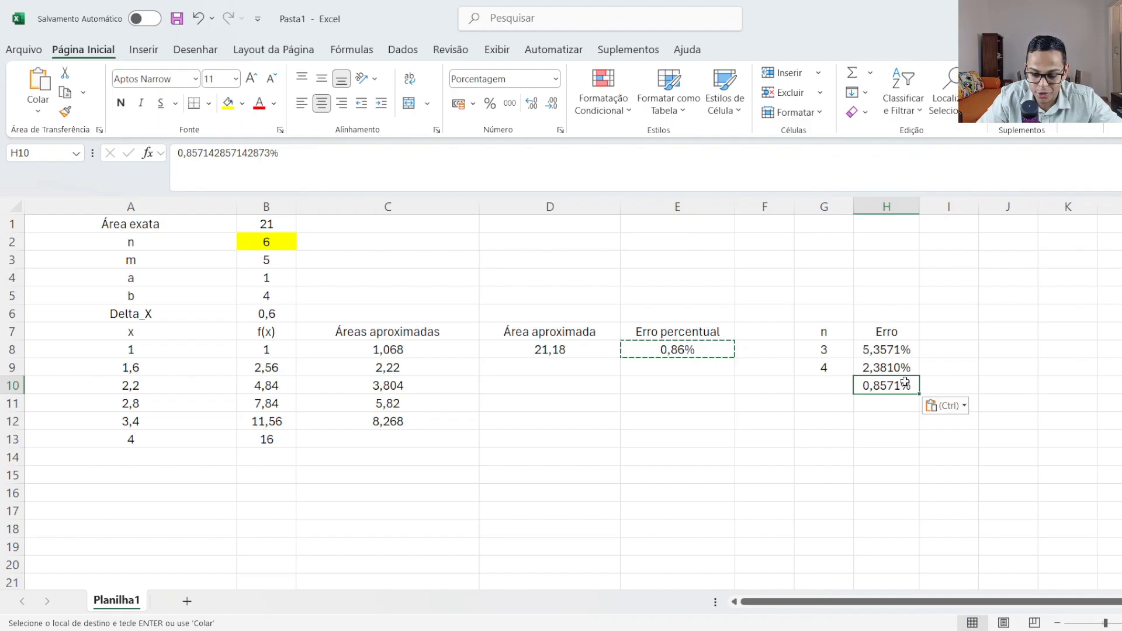
click(831, 388)
text(6)
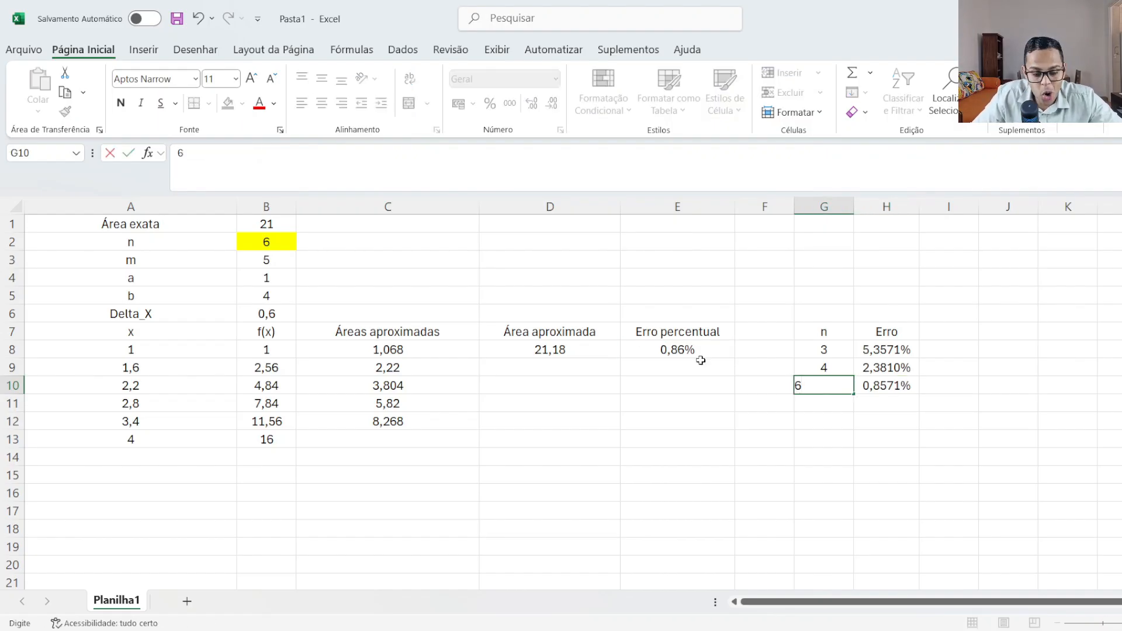
Step: Set n to 11 in B2 and fill the x formula from A13 down to A18
click(288, 241)
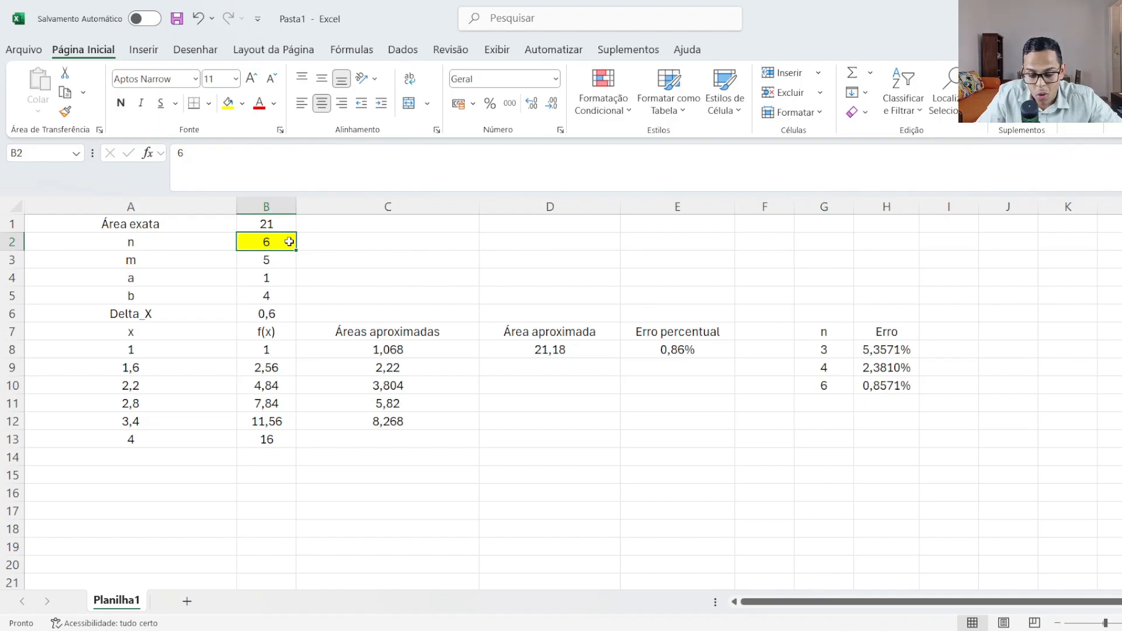
text(11)
key(Return)
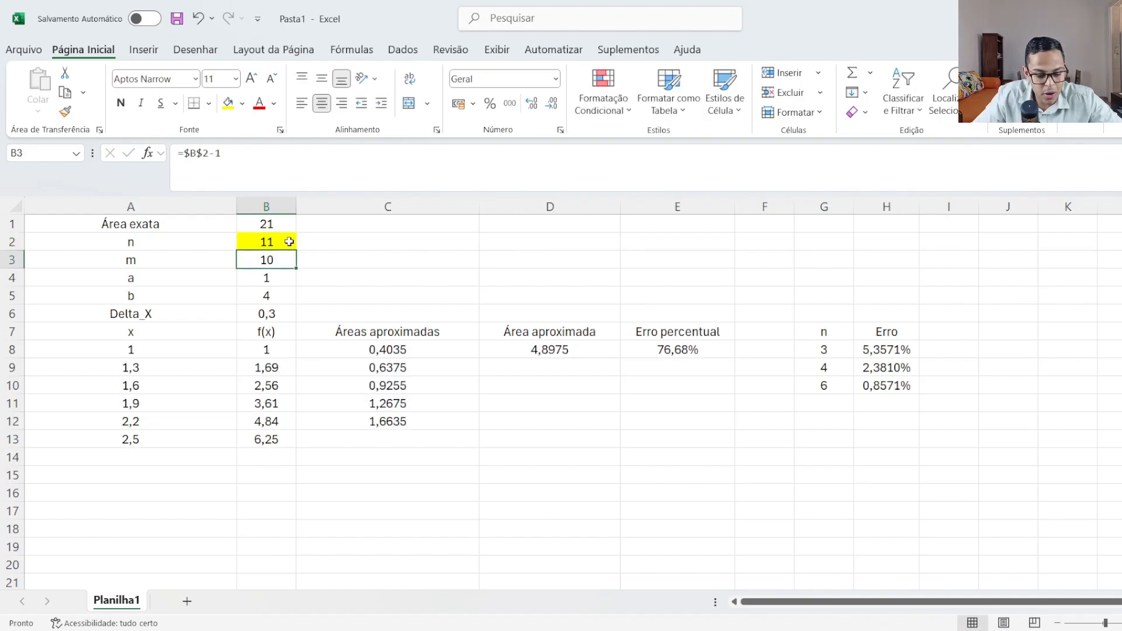
click(190, 438)
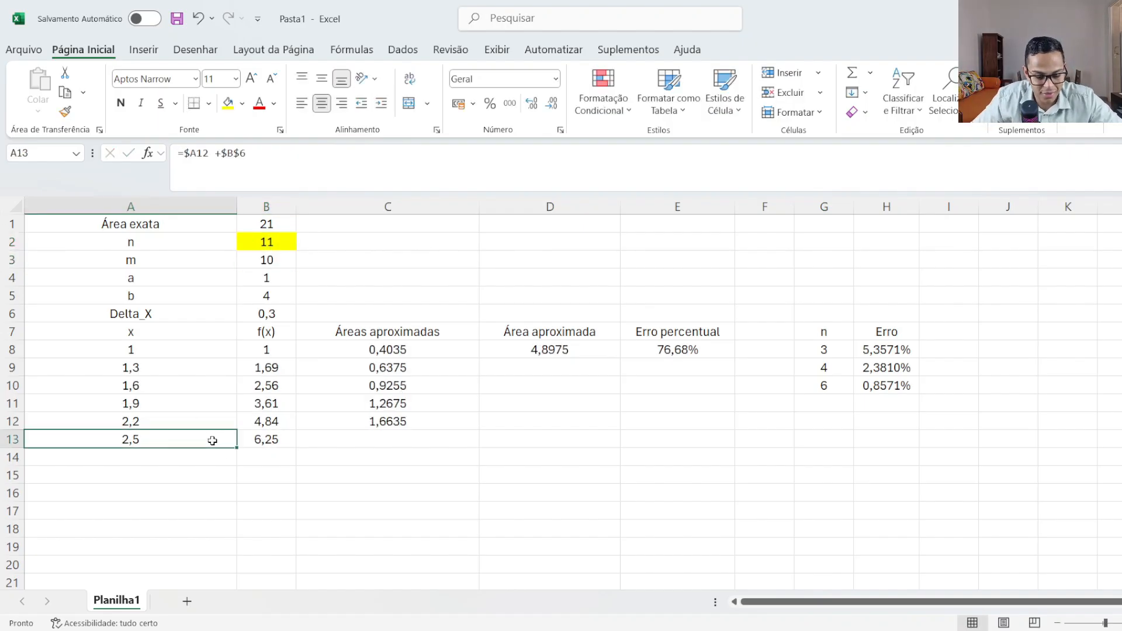
drag(237, 448, 234, 533)
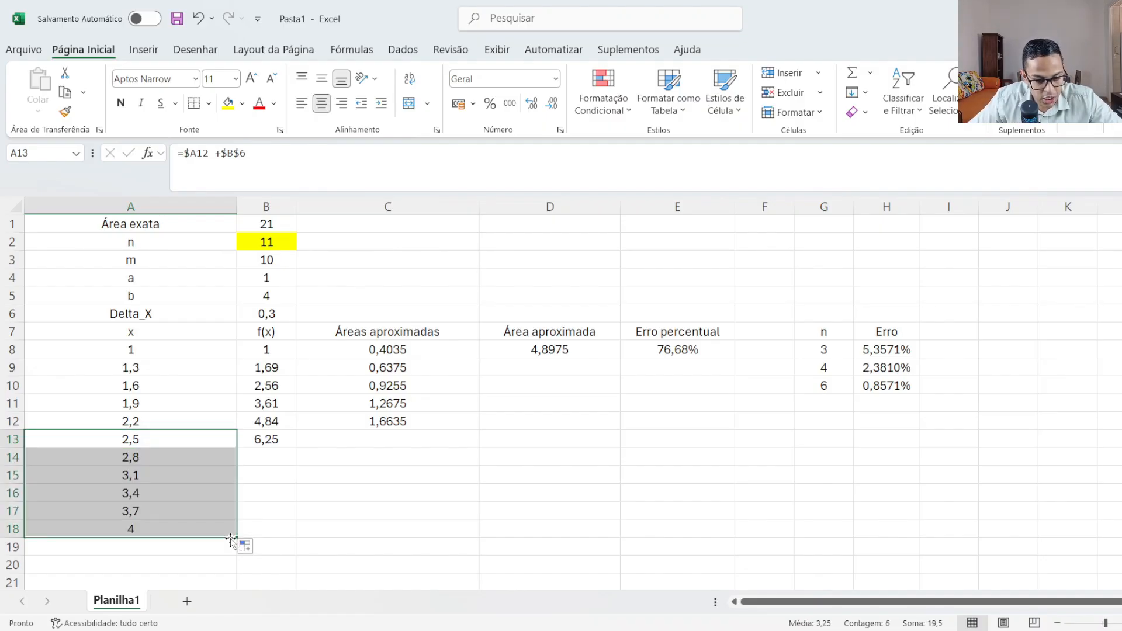
Step: Fill the f(x) formula down to B18 and the partial area formula down to C17
click(271, 438)
drag(296, 448, 241, 535)
click(421, 420)
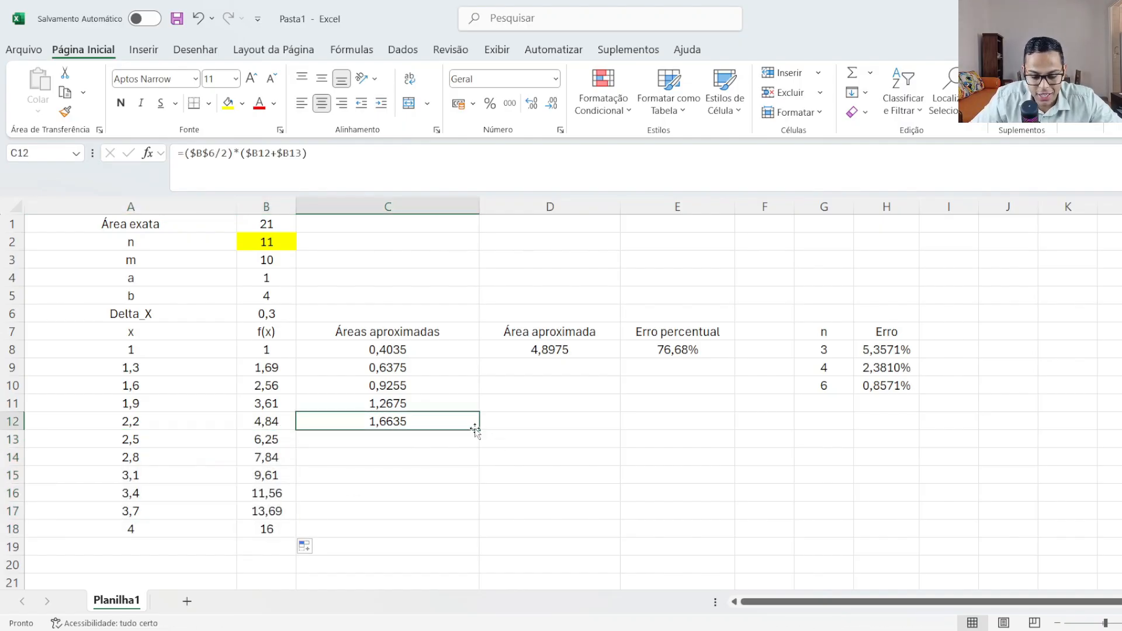
drag(479, 430, 473, 517)
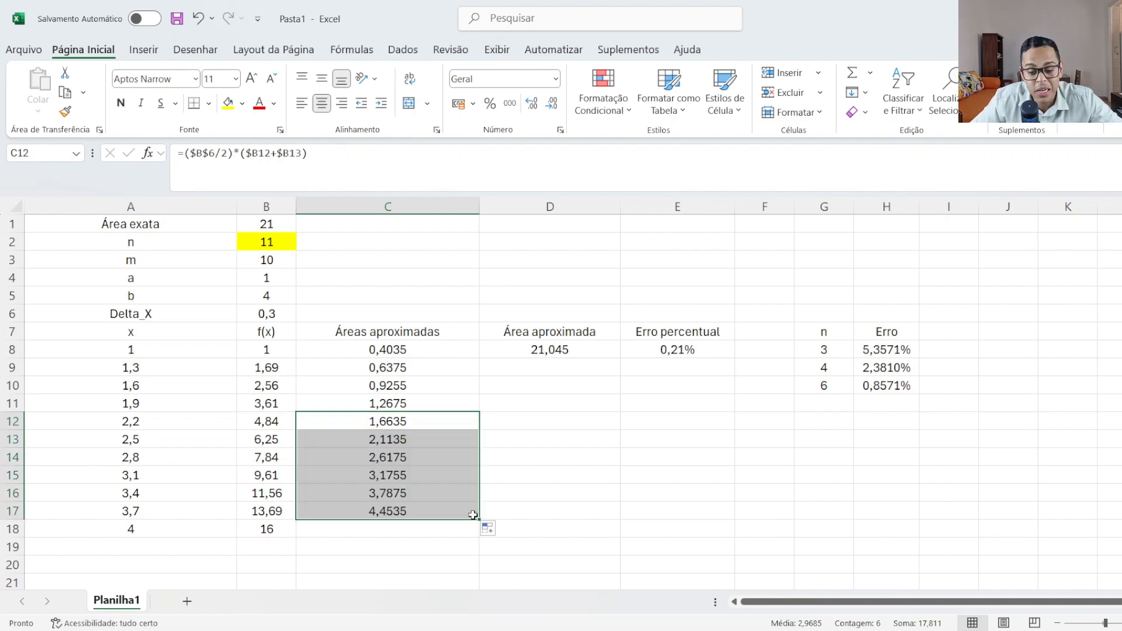
Step: Copy the percentage error from E8 into H11 as a value only and enter 11 as its n in G11
click(678, 349)
key(ctrl+c)
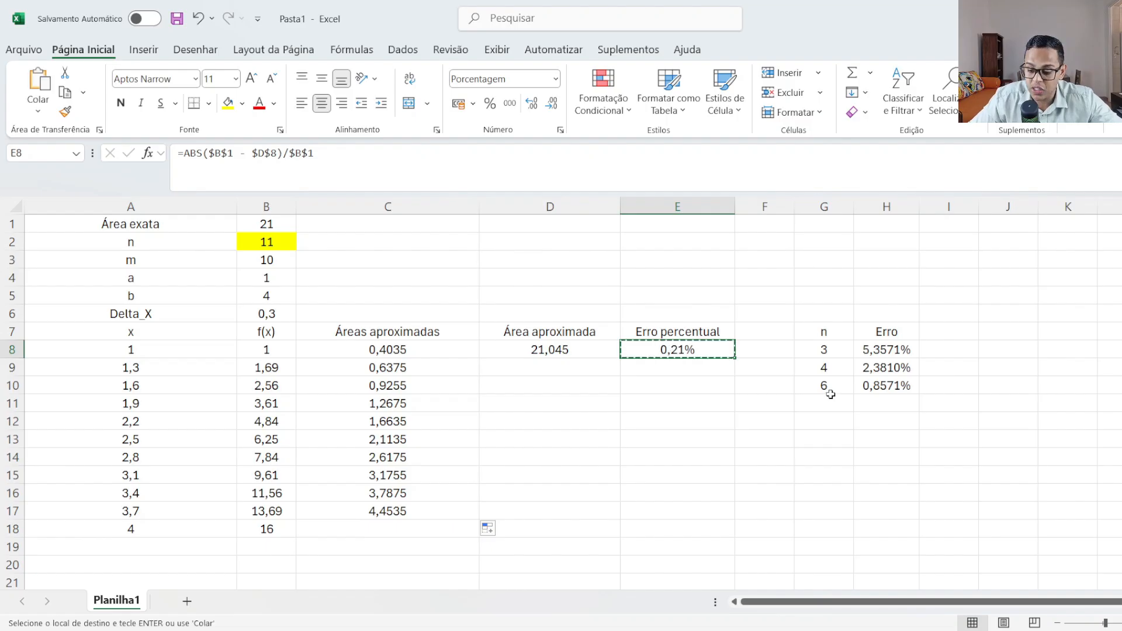
click(878, 403)
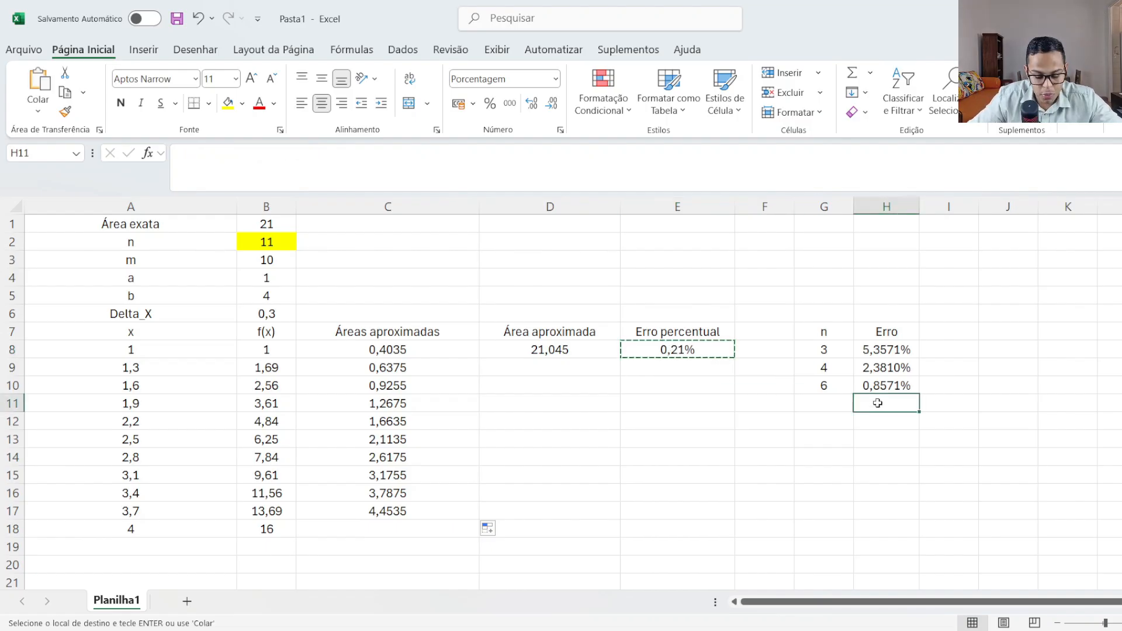
key(ctrl+shift+v)
click(828, 401)
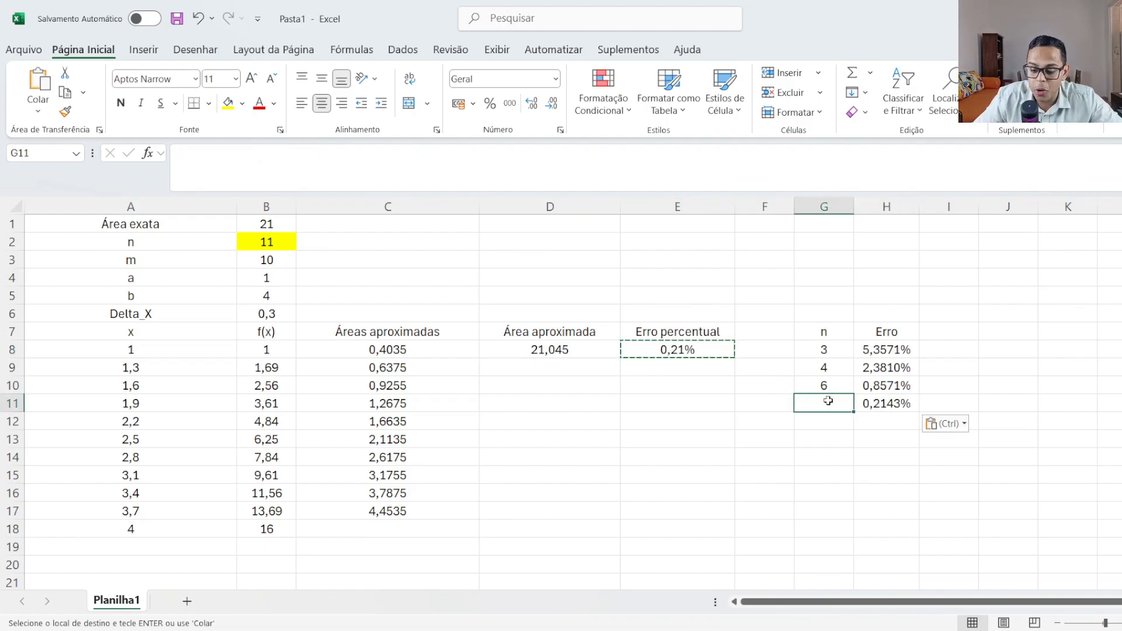
text(11)
key(Return)
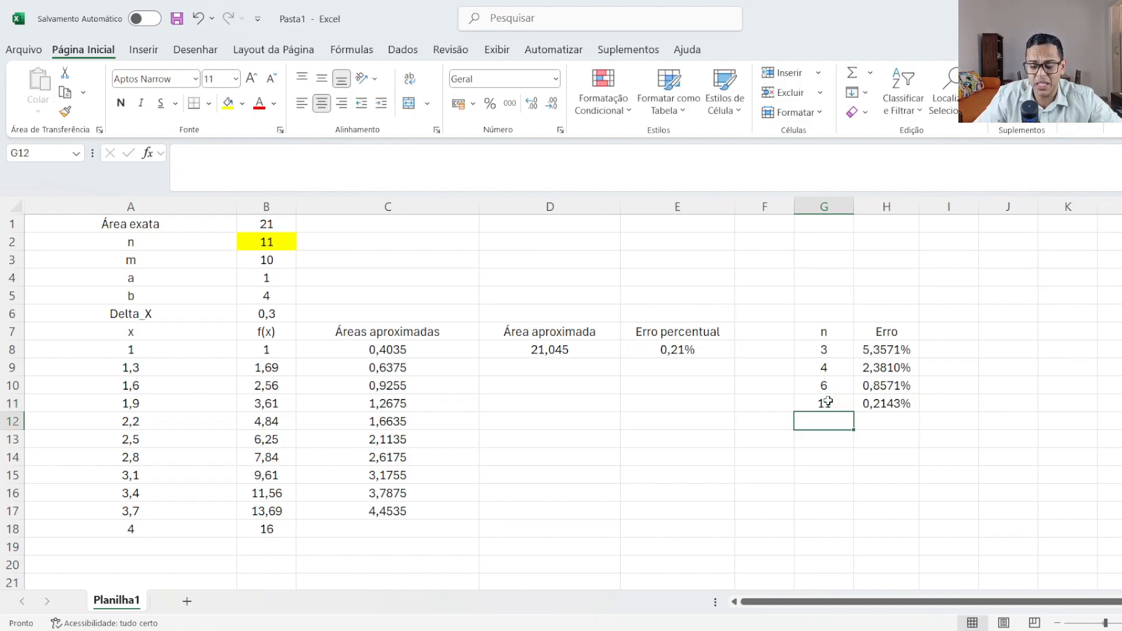
Step: Enter 101 as the next n in G12 of the error table and set n to 101 in B2
text(101)
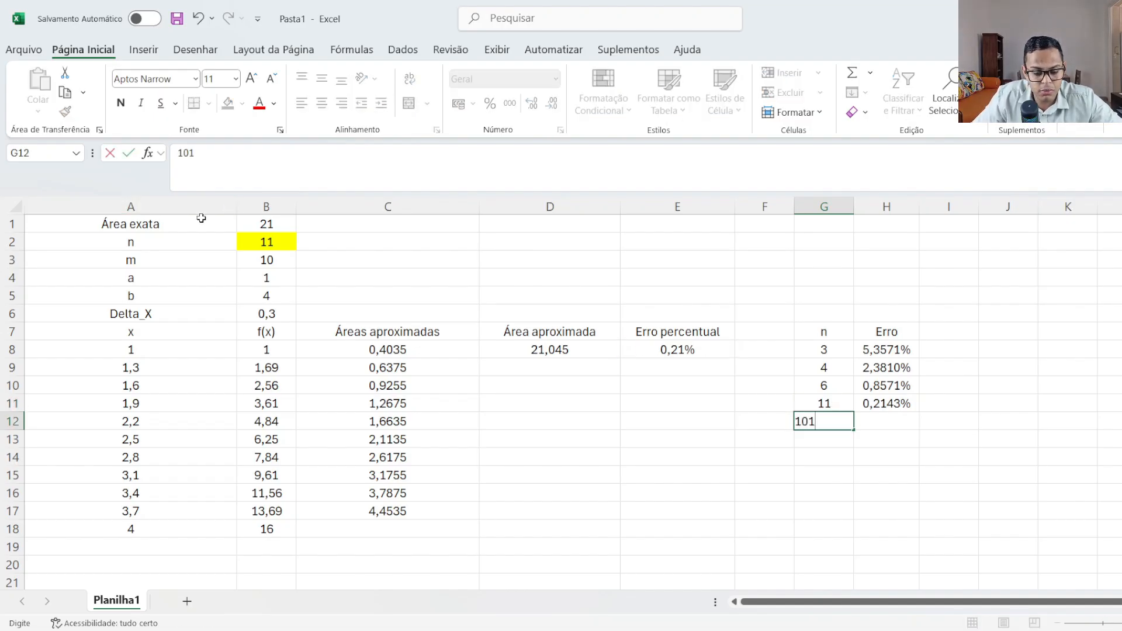
click(269, 243)
double_click(244, 242)
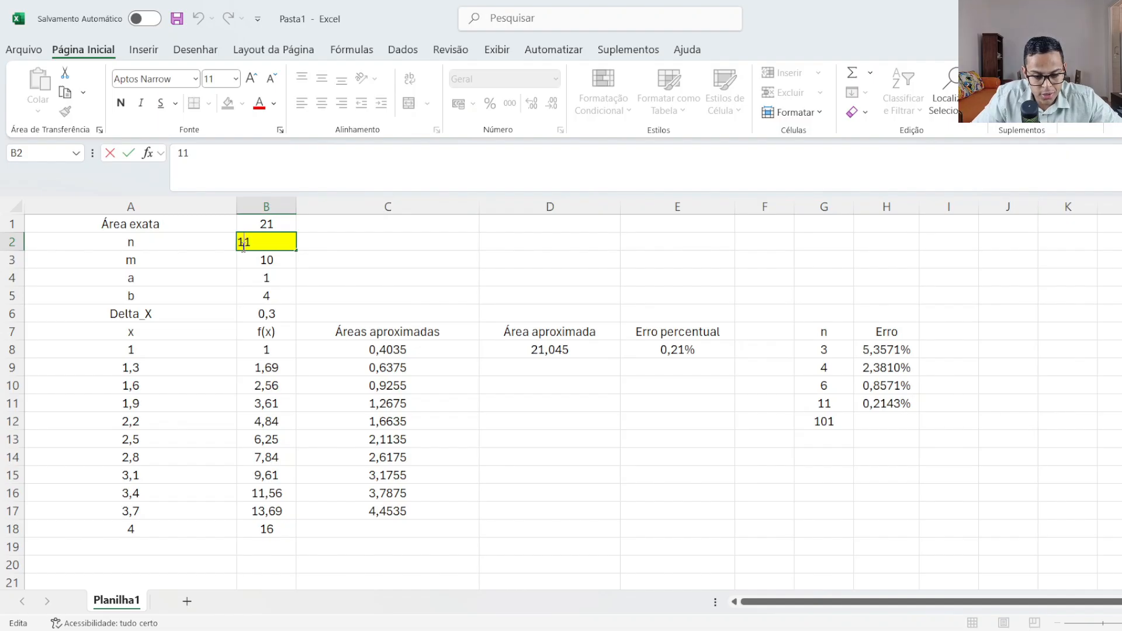
text(0)
key(Return)
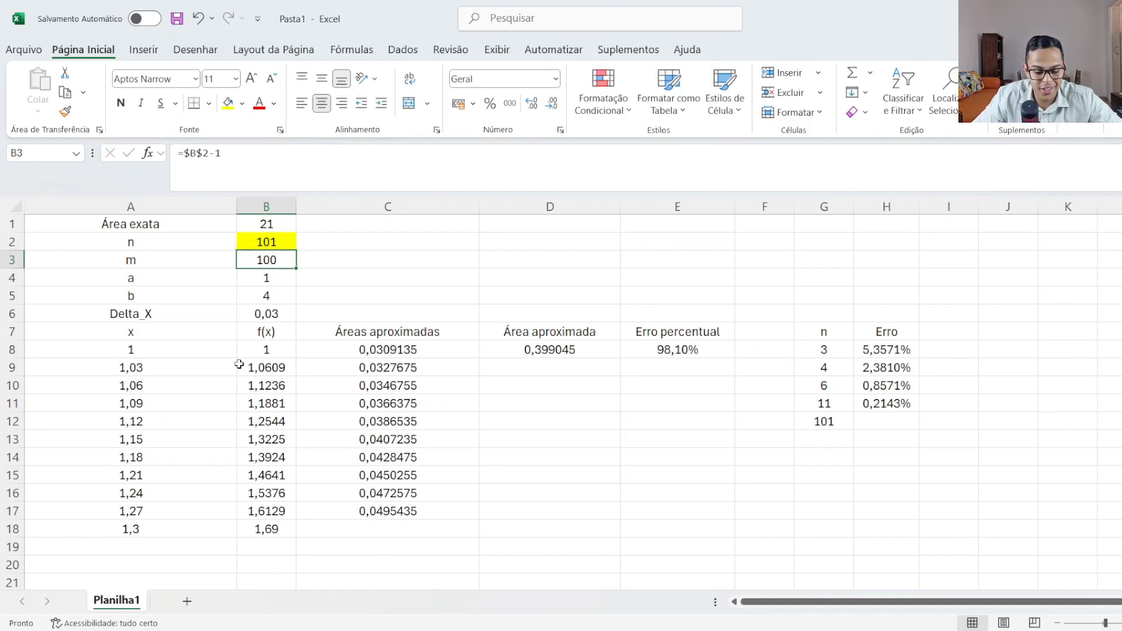
Step: Fill the x formula from A18 down past row 108 and clear the surplus x values above 4 in A109:A115
click(210, 536)
drag(237, 538, 228, 599)
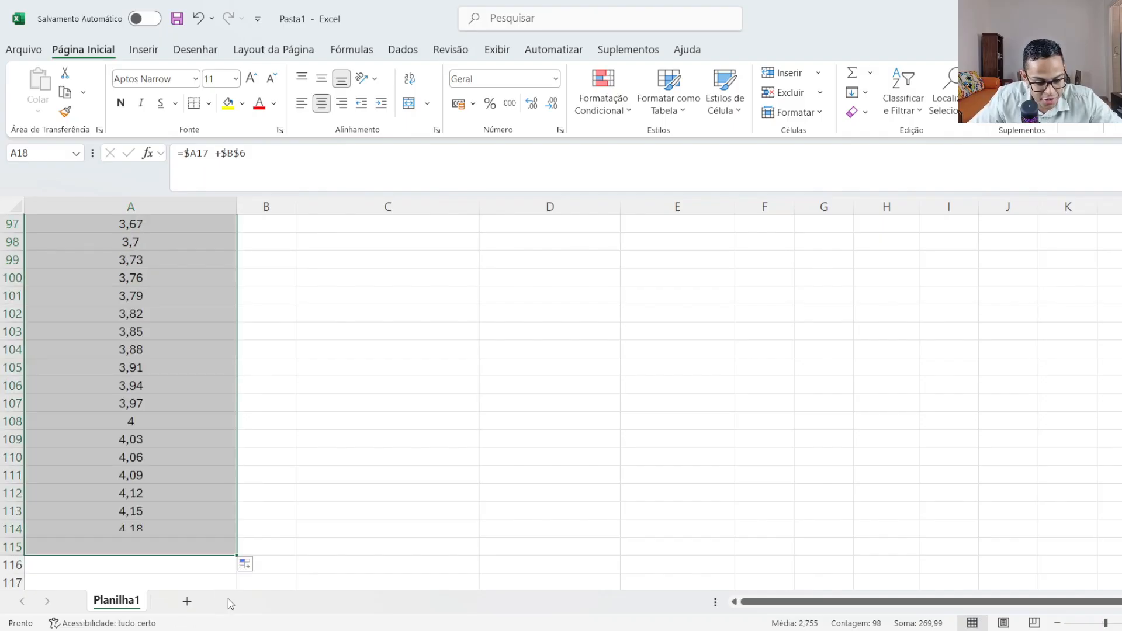
click(160, 442)
drag(160, 443, 121, 546)
key(Delete)
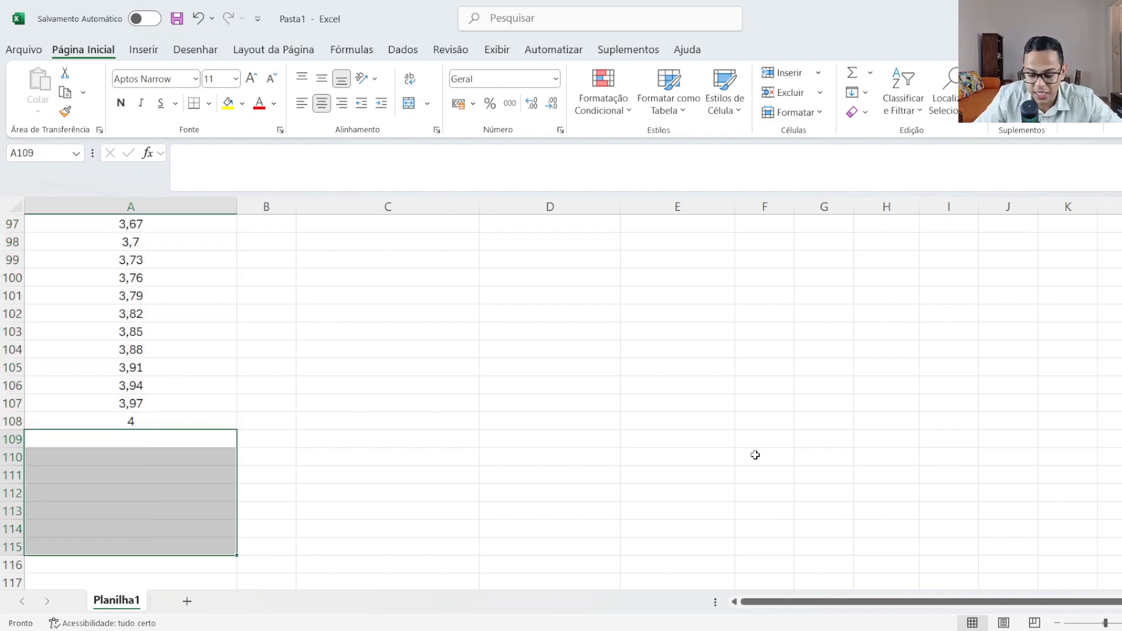
Step: Fill the f(x) formula from B18 down alongside all the x values in column A
scroll(561, 404, up, 20)
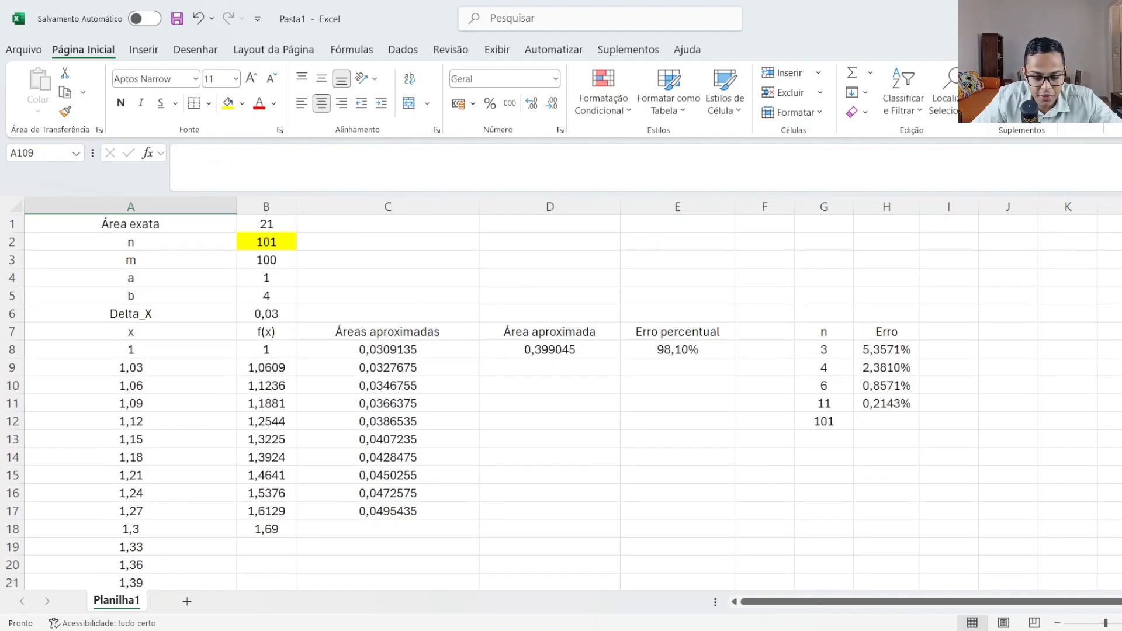
scroll(561, 404, down, 6)
scroll(230, 308, up, 3)
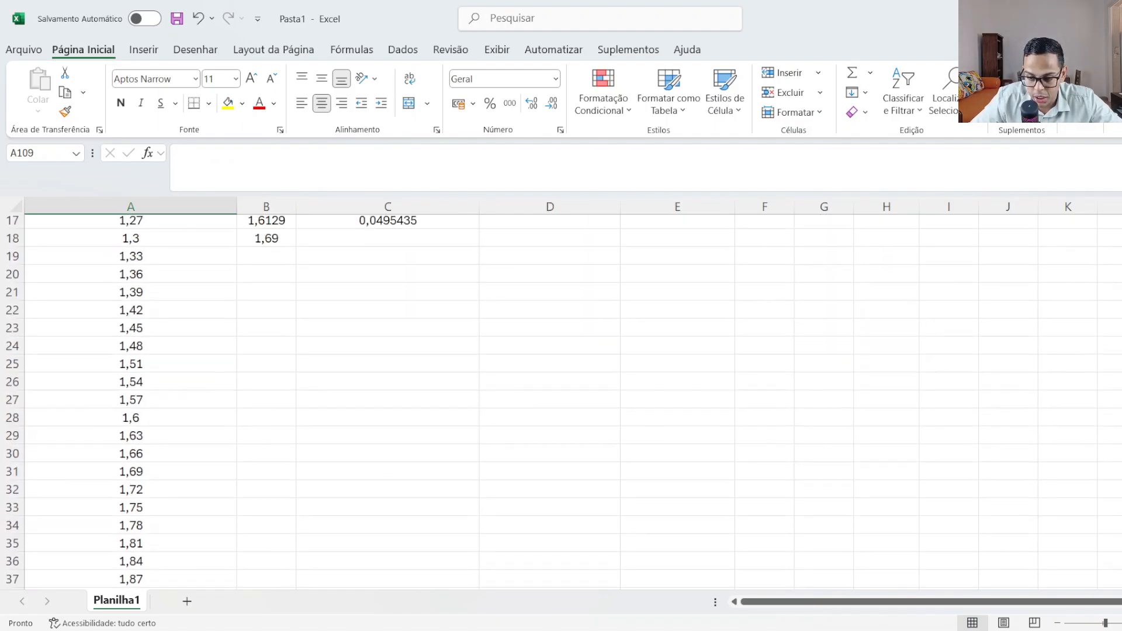
click(260, 325)
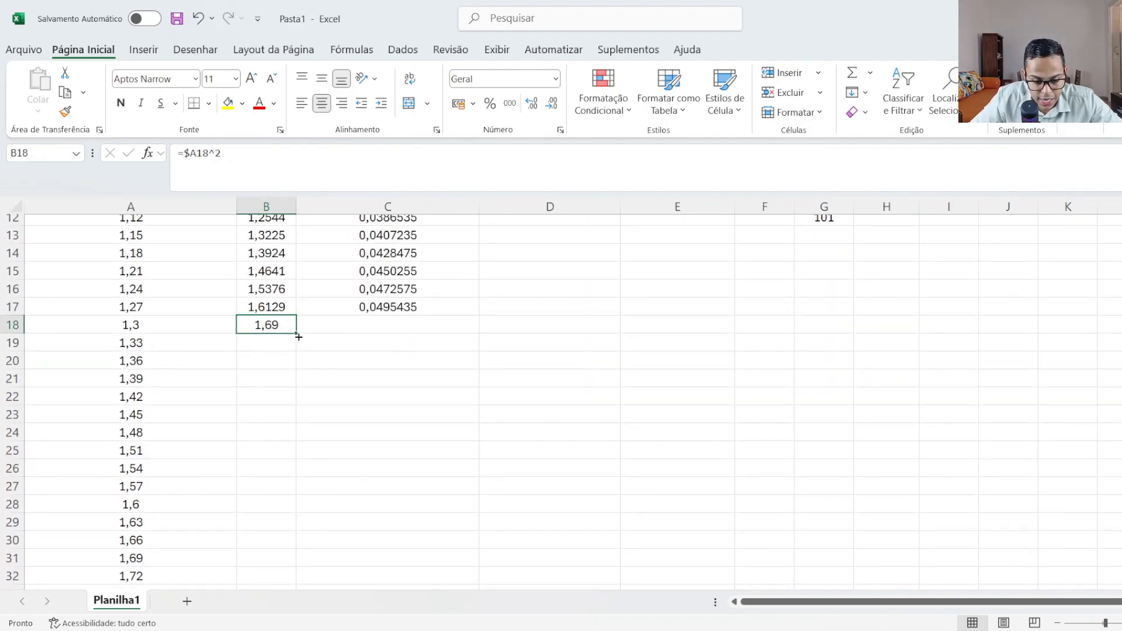
double_click(299, 337)
Step: Fill the trapezoid area formula from C17 down alongside the x values and clear the surplus area in C108
click(474, 308)
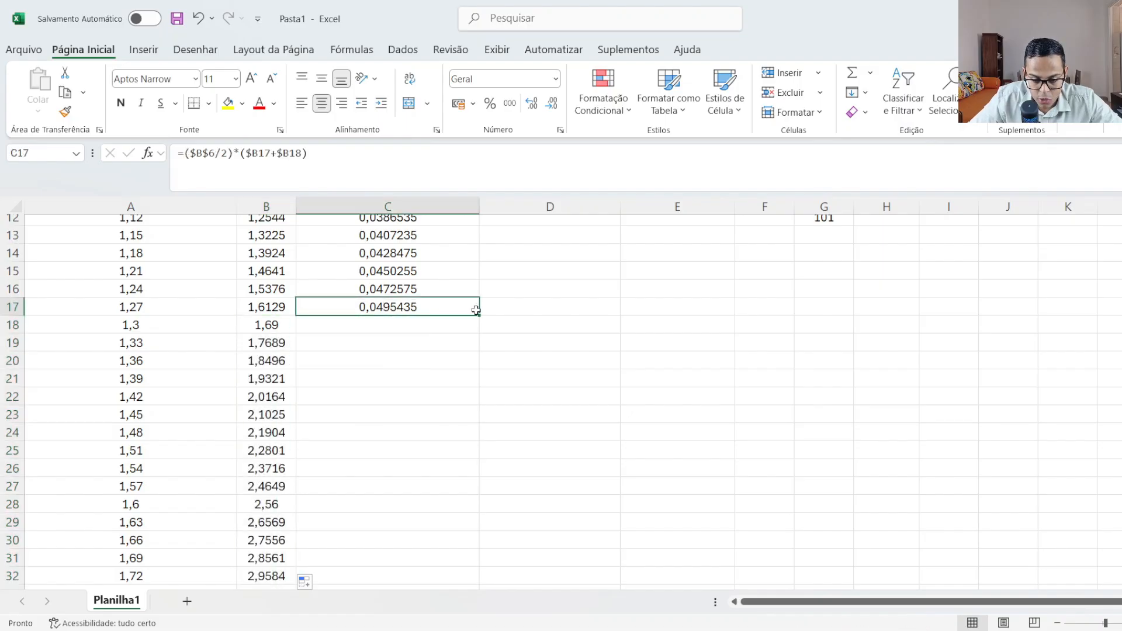
double_click(475, 311)
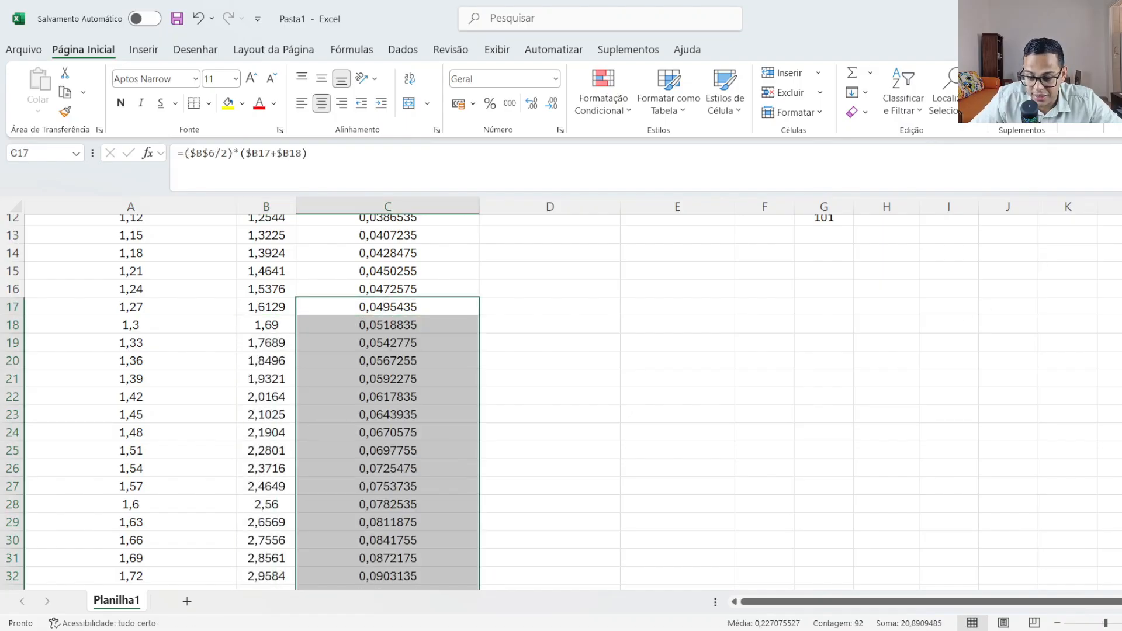
scroll(426, 511, down, 20)
click(396, 437)
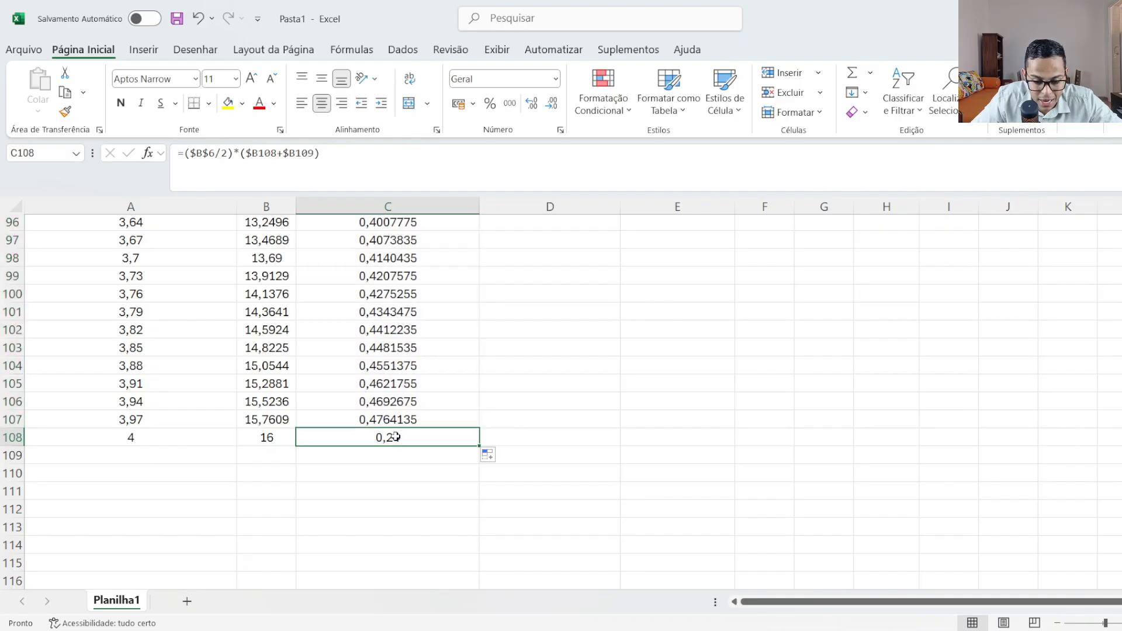
key(Delete)
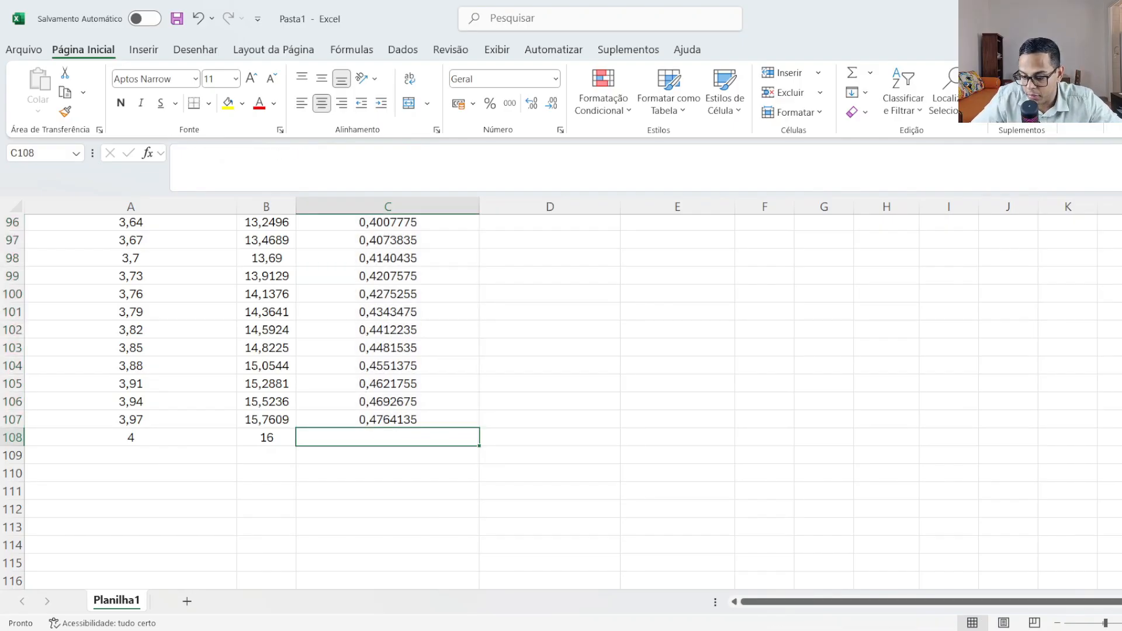
Step: Copy the percentage error from E8 into H12 of the error table as a value only, beside n = 101
scroll(410, 397, up, 20)
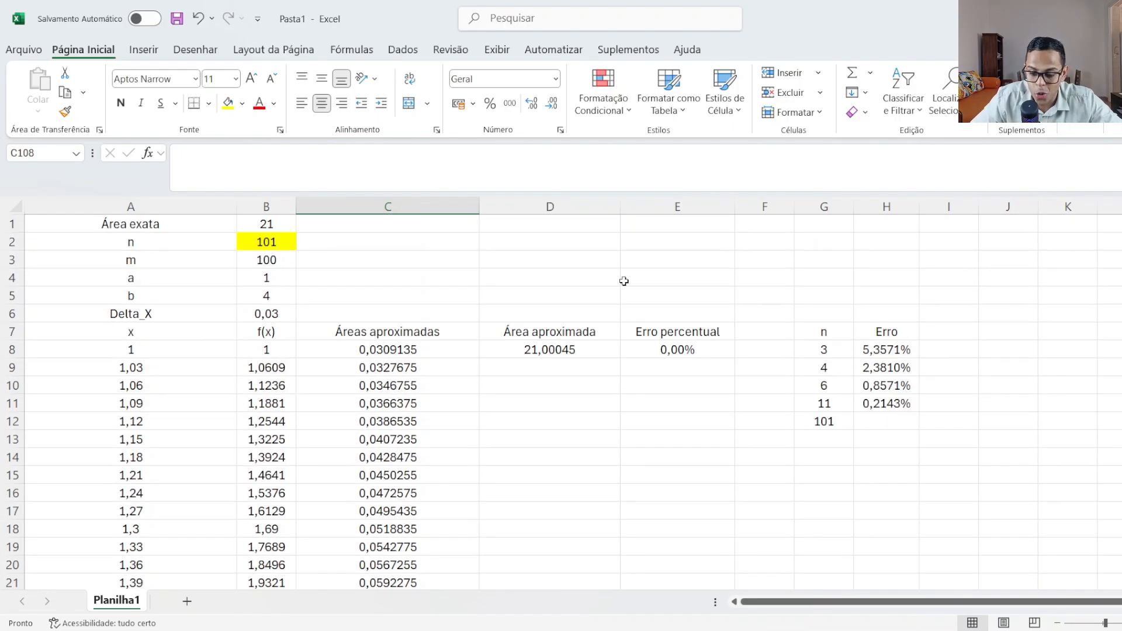
click(690, 354)
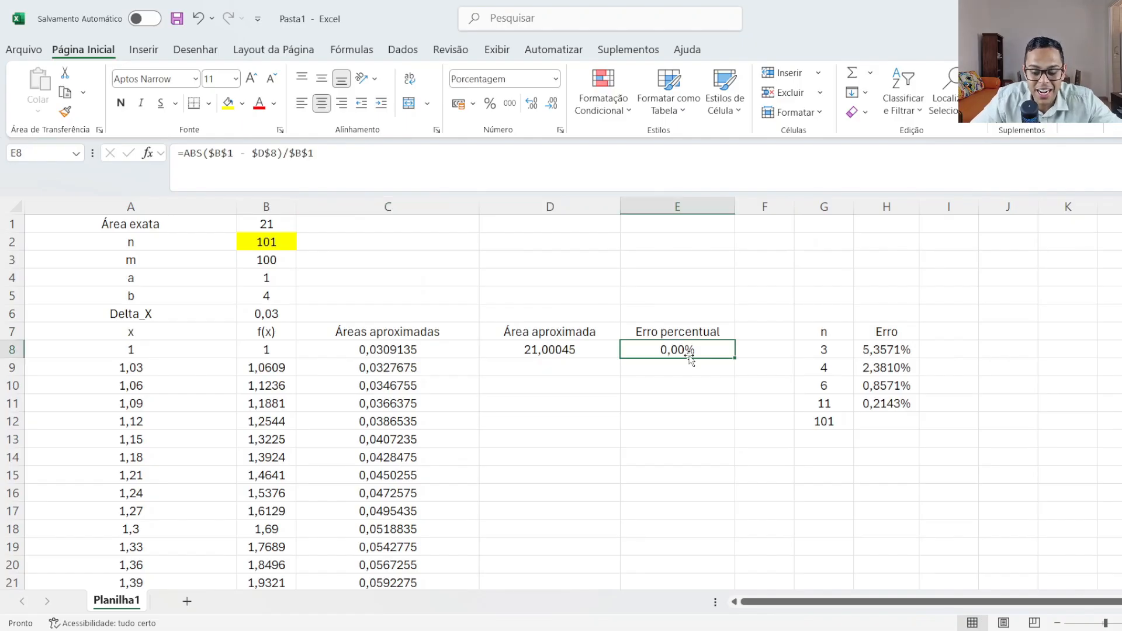
key(ctrl+c)
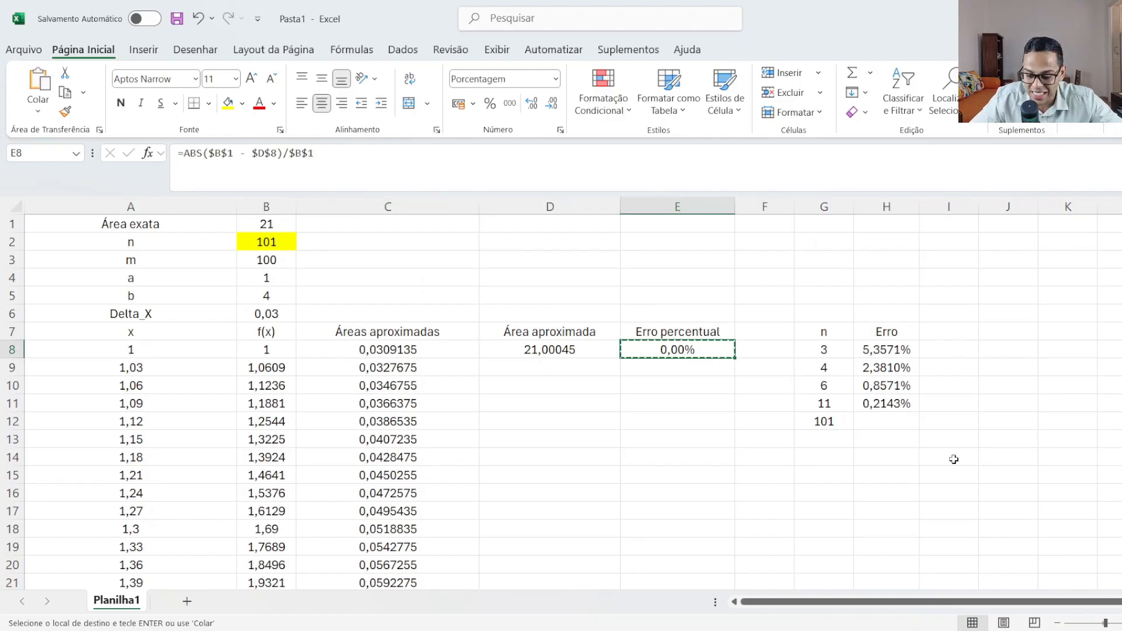
click(882, 418)
key(ctrl+v)
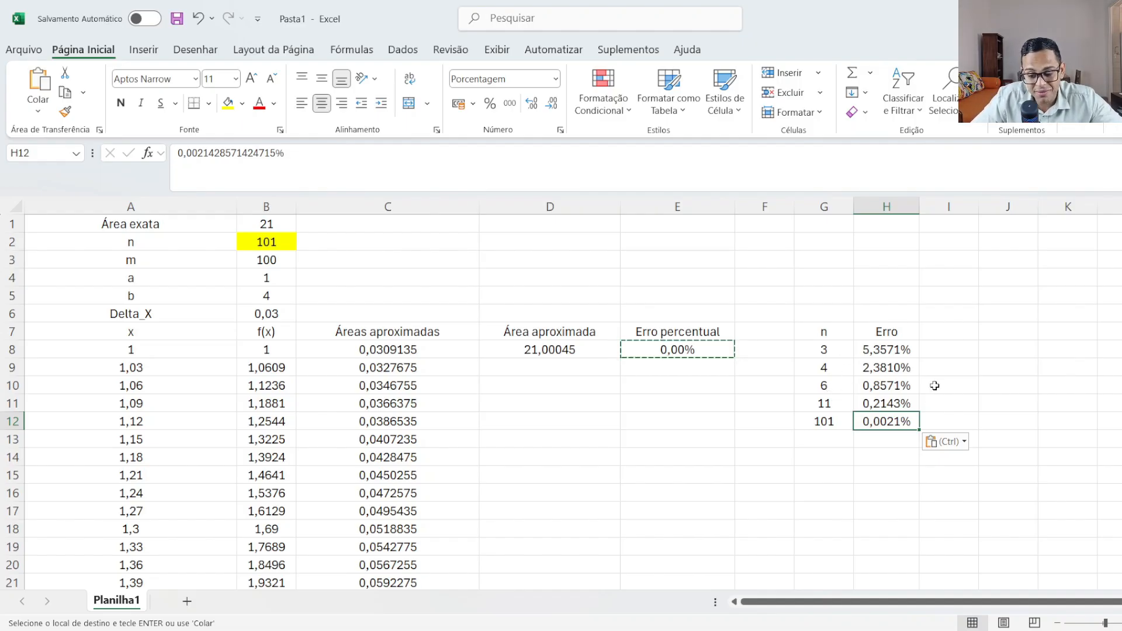
click(824, 402)
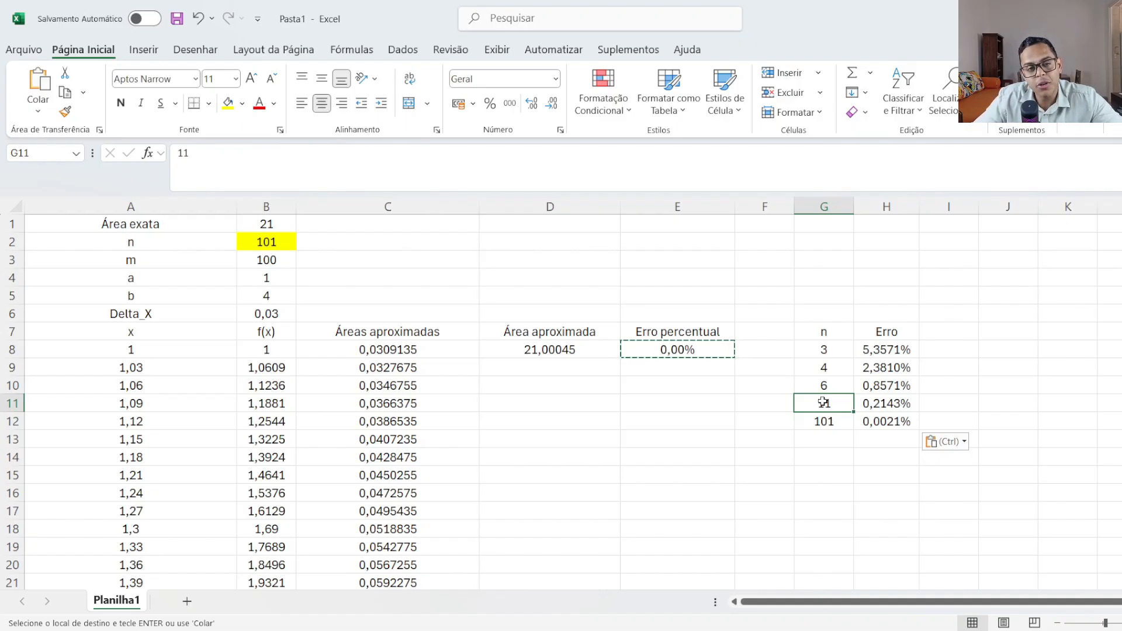
key(Escape)
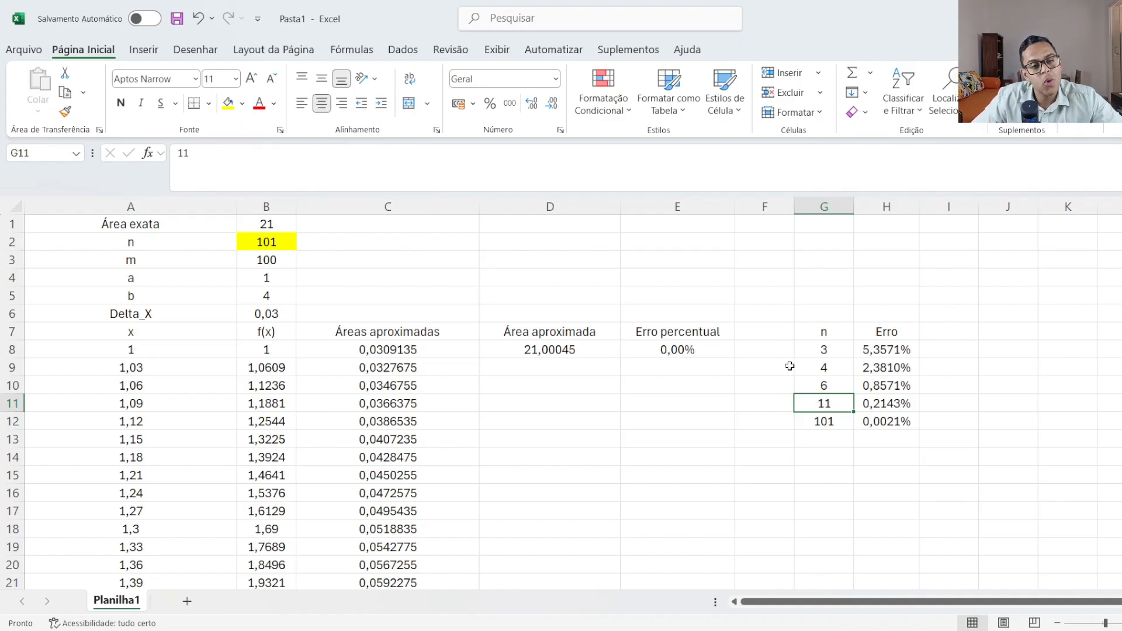